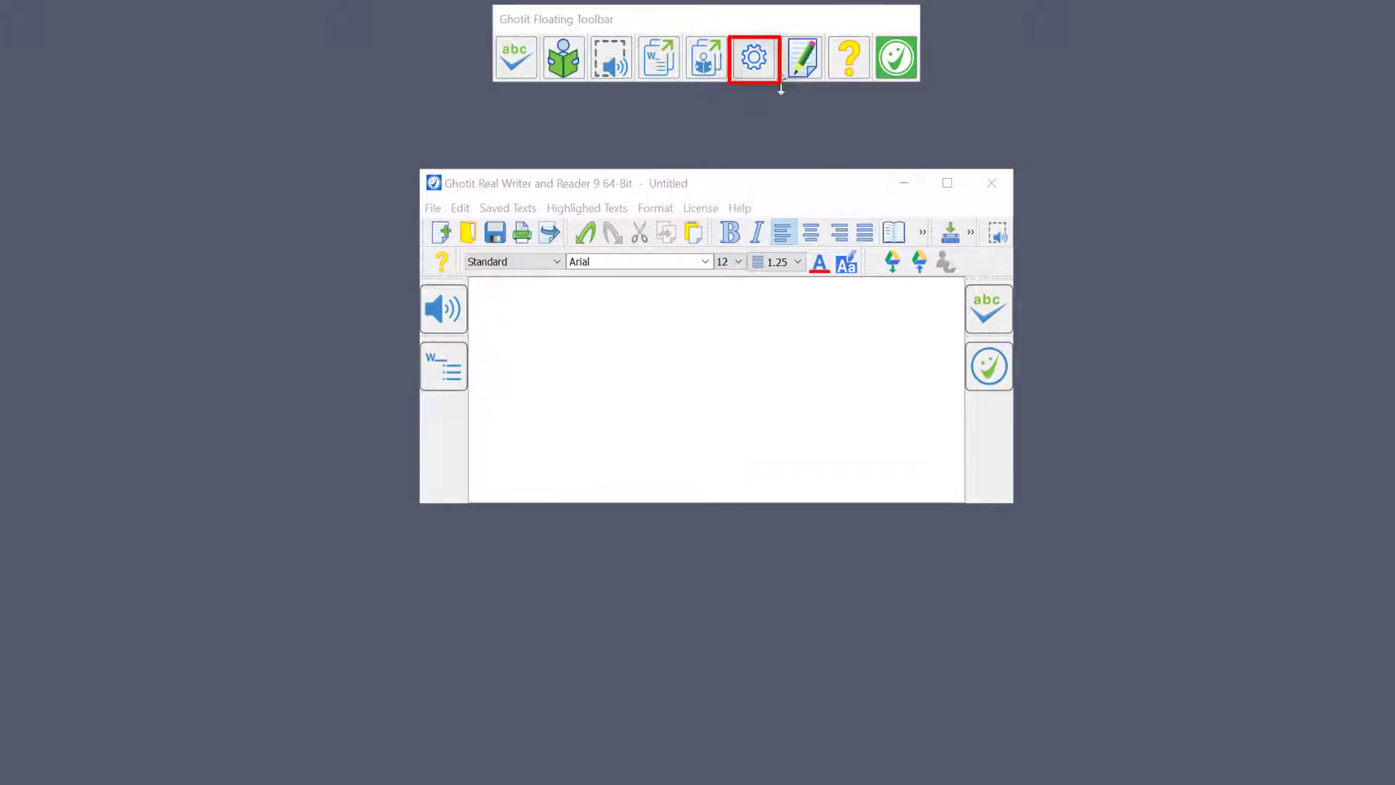
Open the Real-Writer settings and view the choices for the English Dictionary
left_click(755, 57)
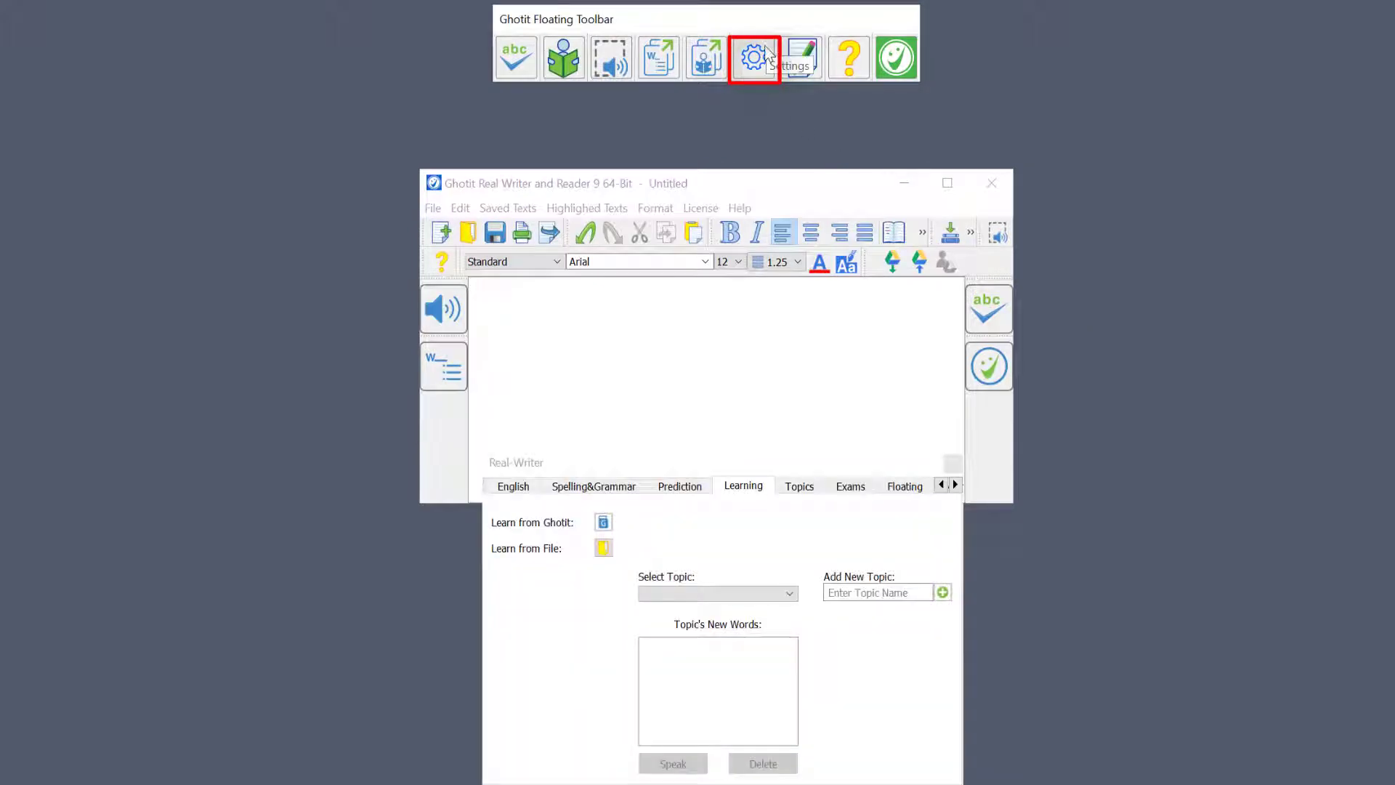
left_click(506, 494)
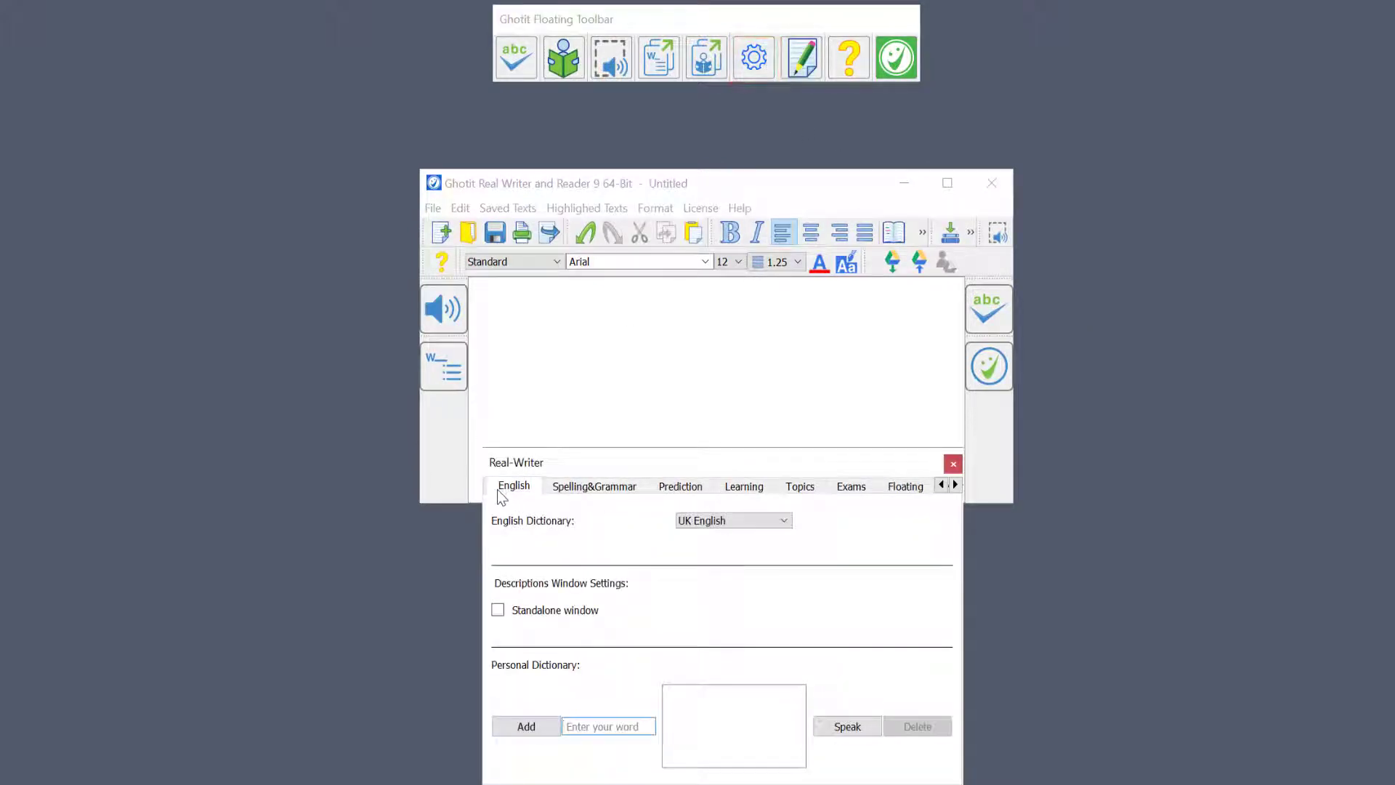
left_click(736, 522)
left_click(736, 522)
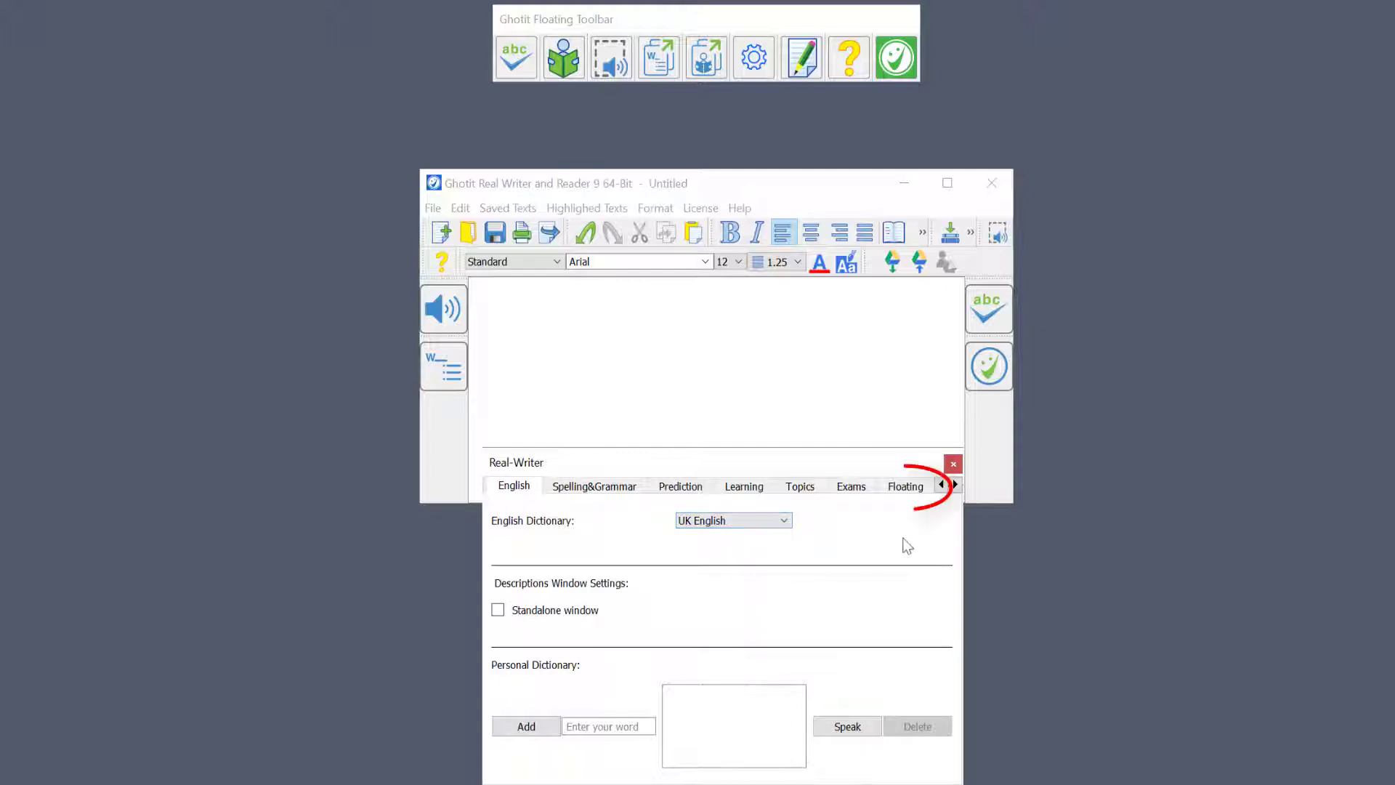
In the Floating settings, hide the floating toolbar and show it again, and enable its Highlighting Buttons
left_click(901, 488)
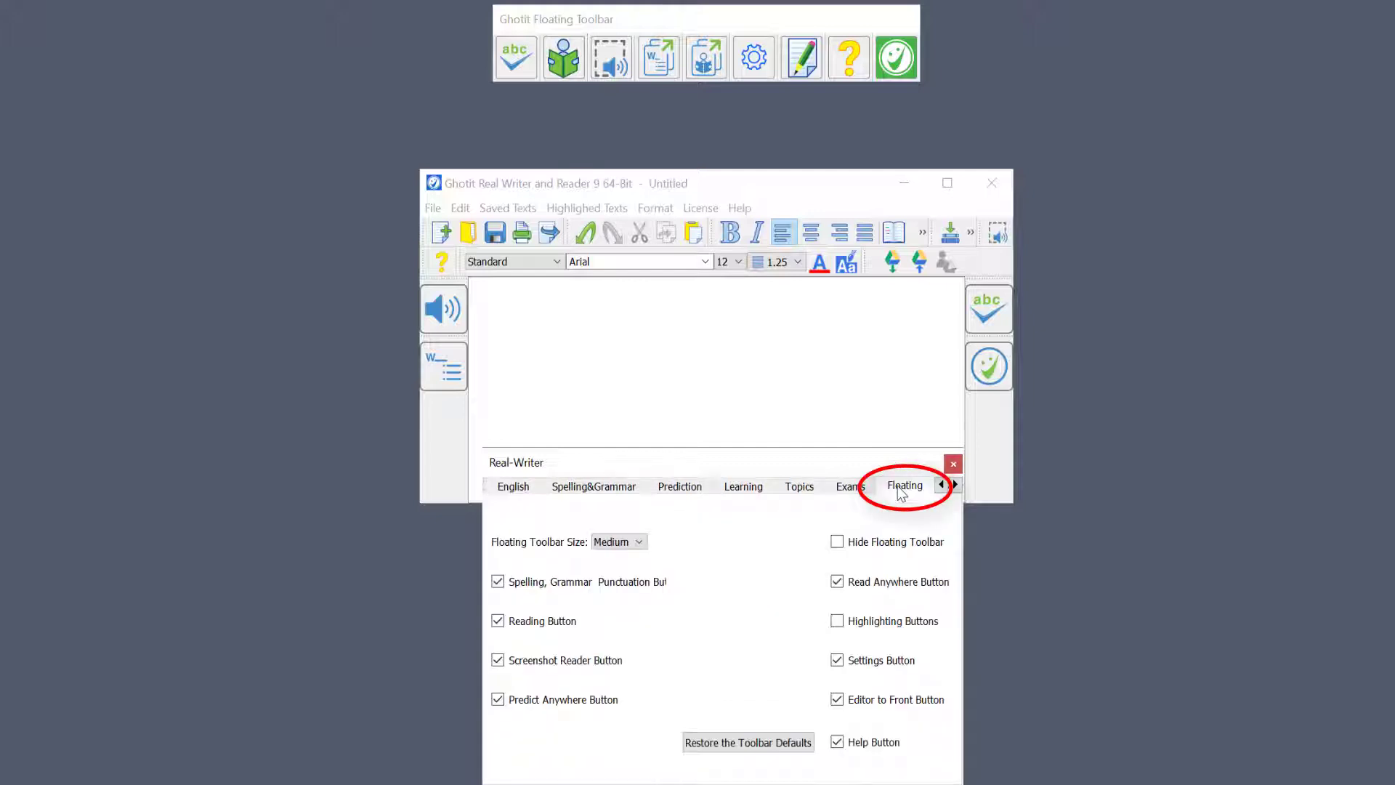
left_click(837, 542)
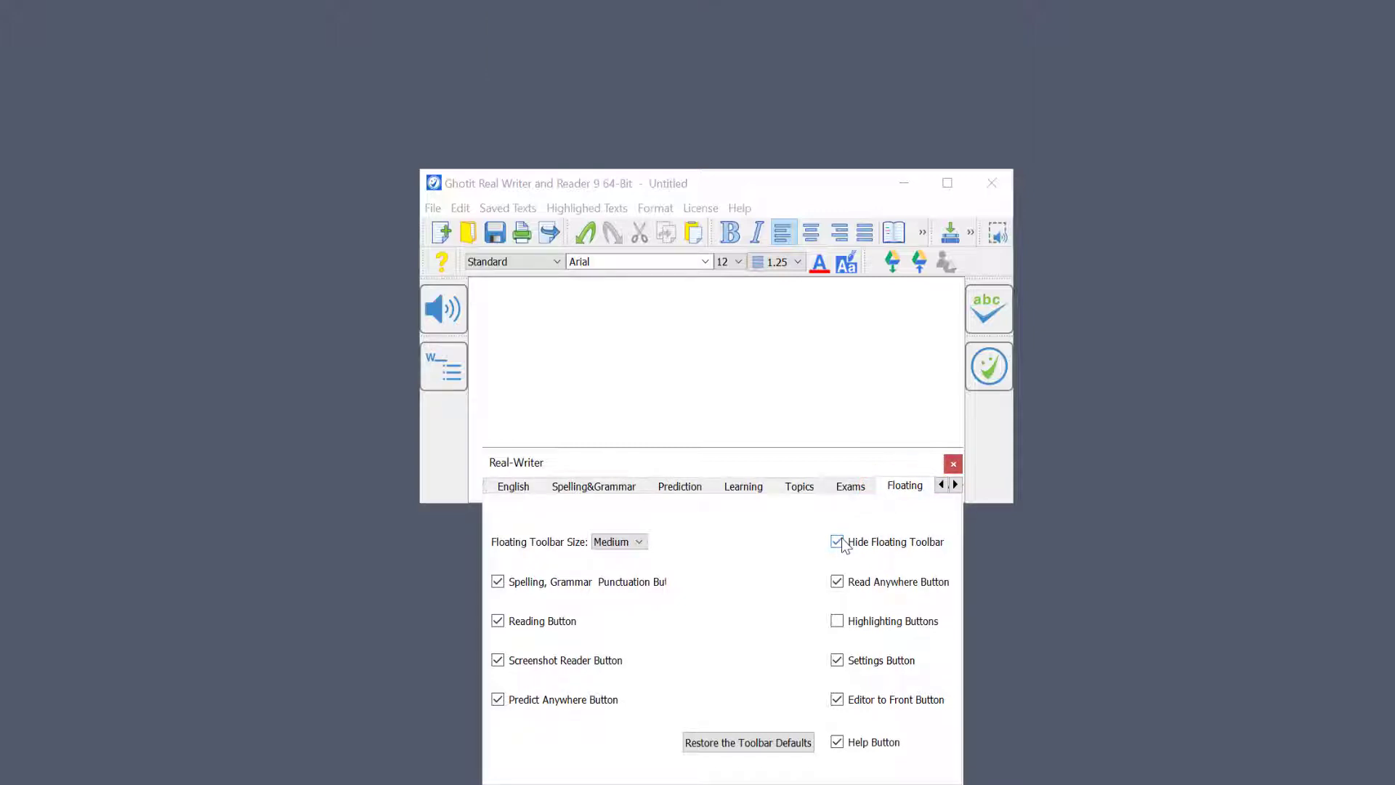
left_click(837, 542)
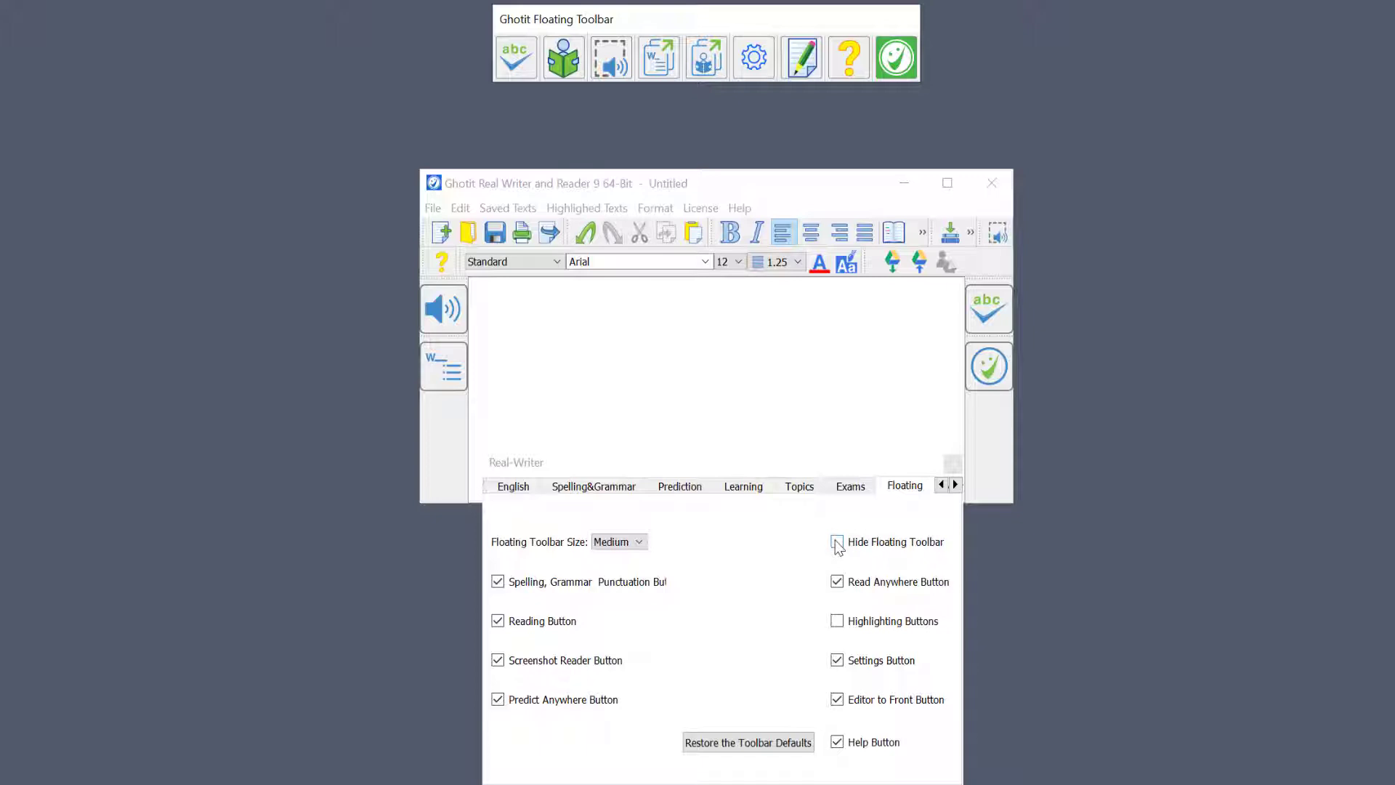
left_click(837, 620)
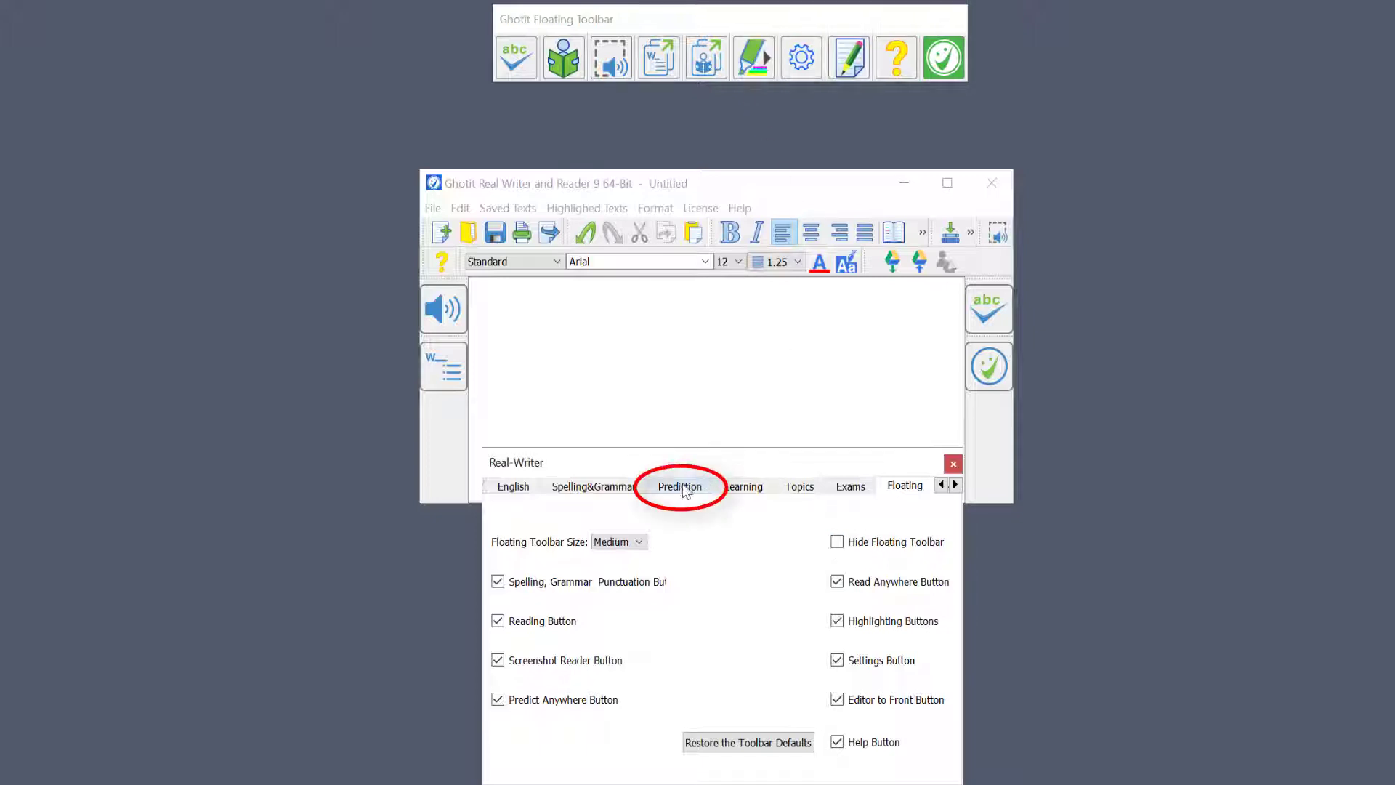
Look through the Prediction, Learning and Topics settings in turn
left_click(681, 486)
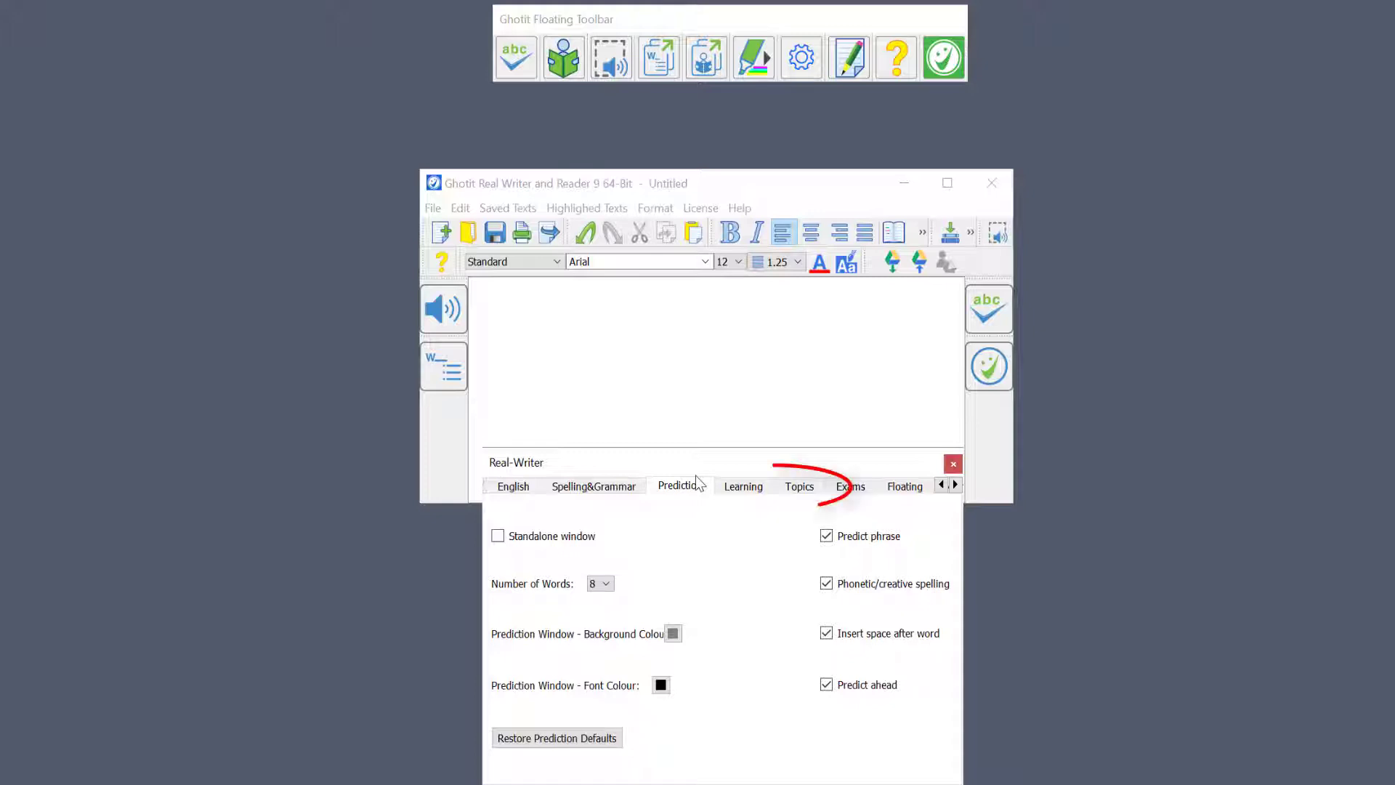
left_click(742, 495)
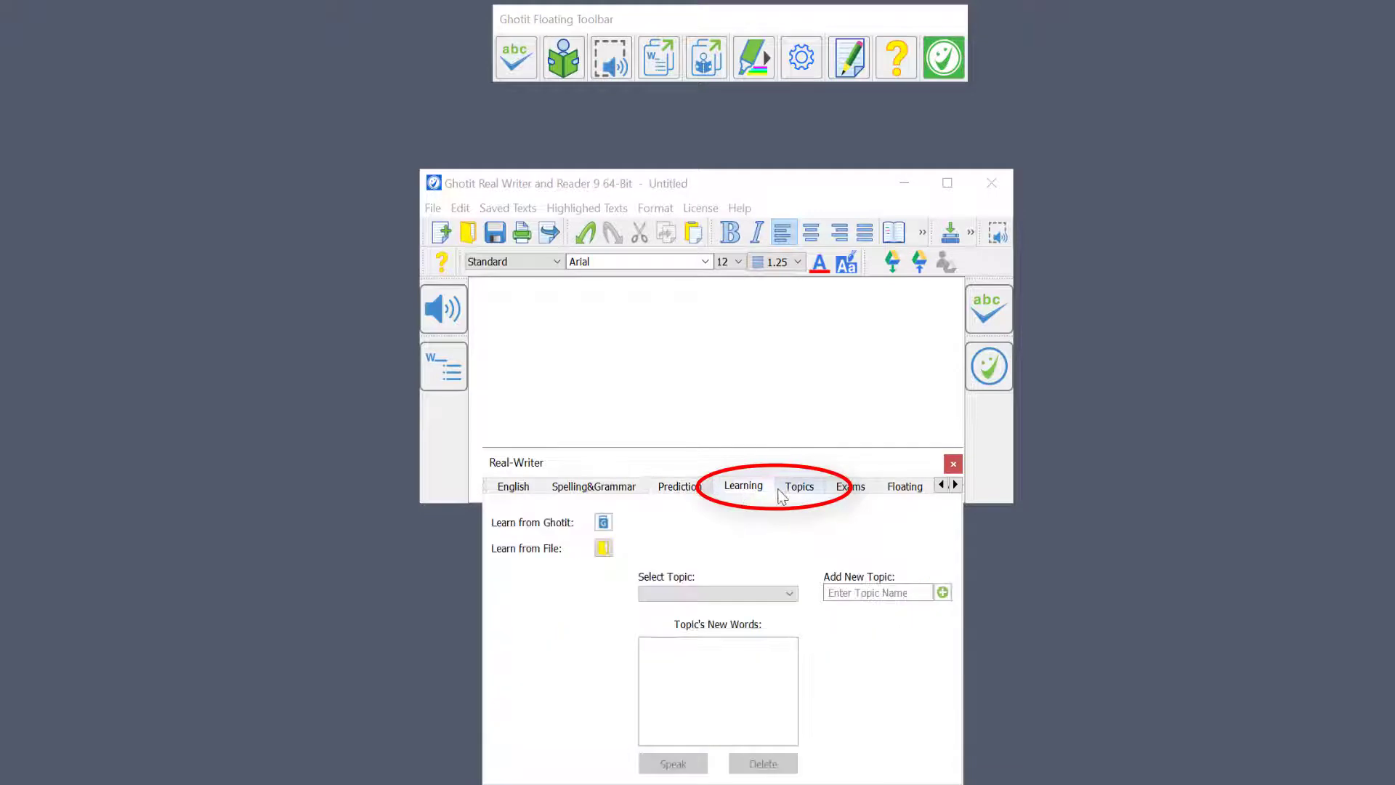
left_click(801, 495)
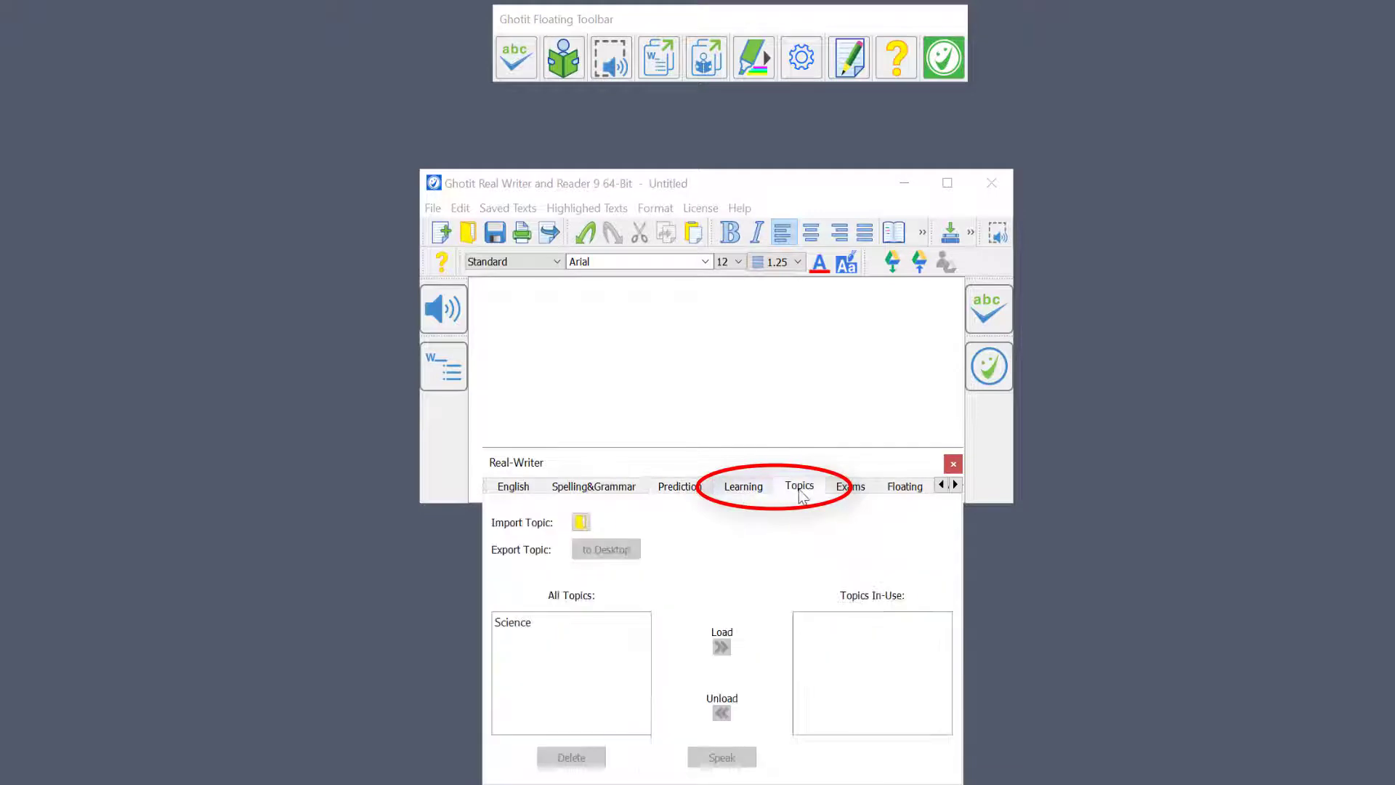
Add a new topic called Science in the Learning settings and dismiss the message
left_click(741, 493)
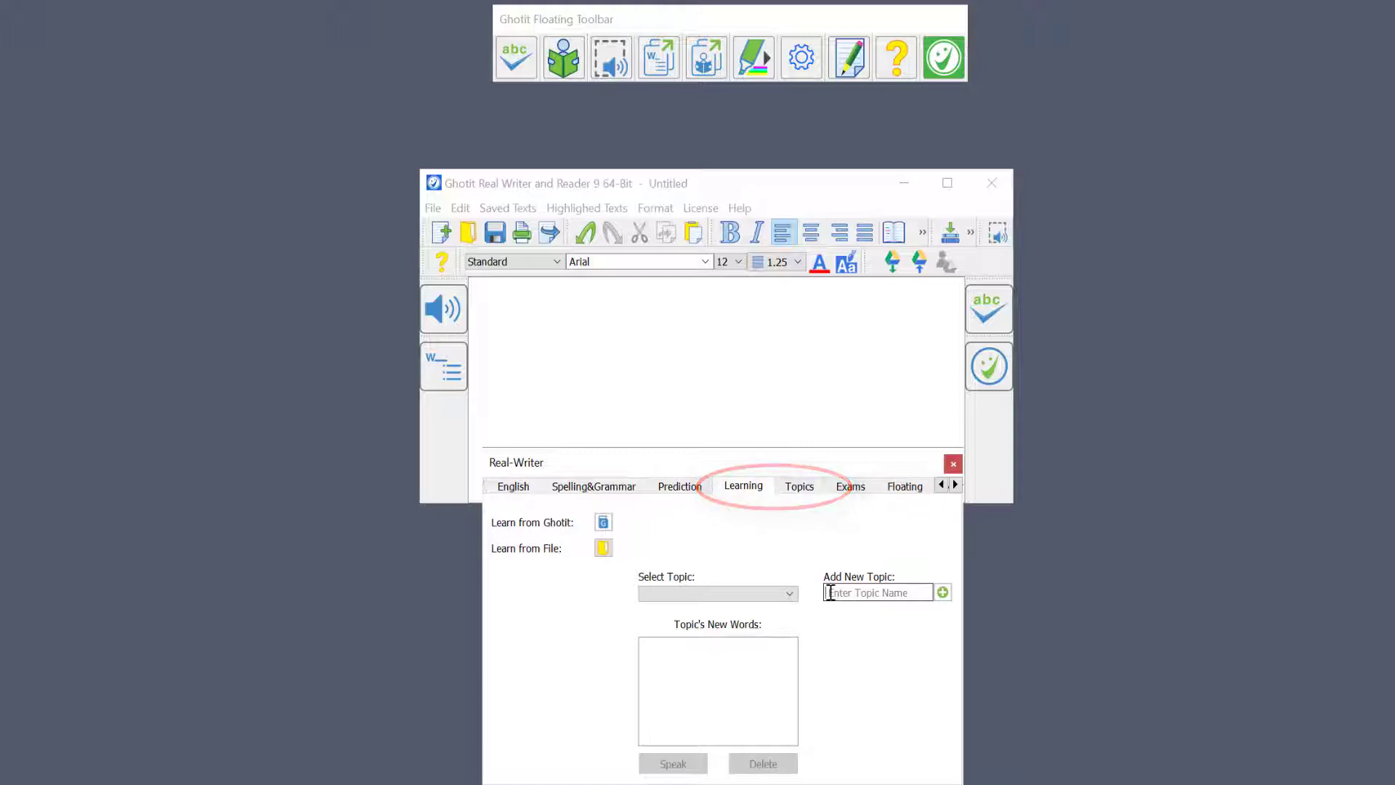
type("Sc")
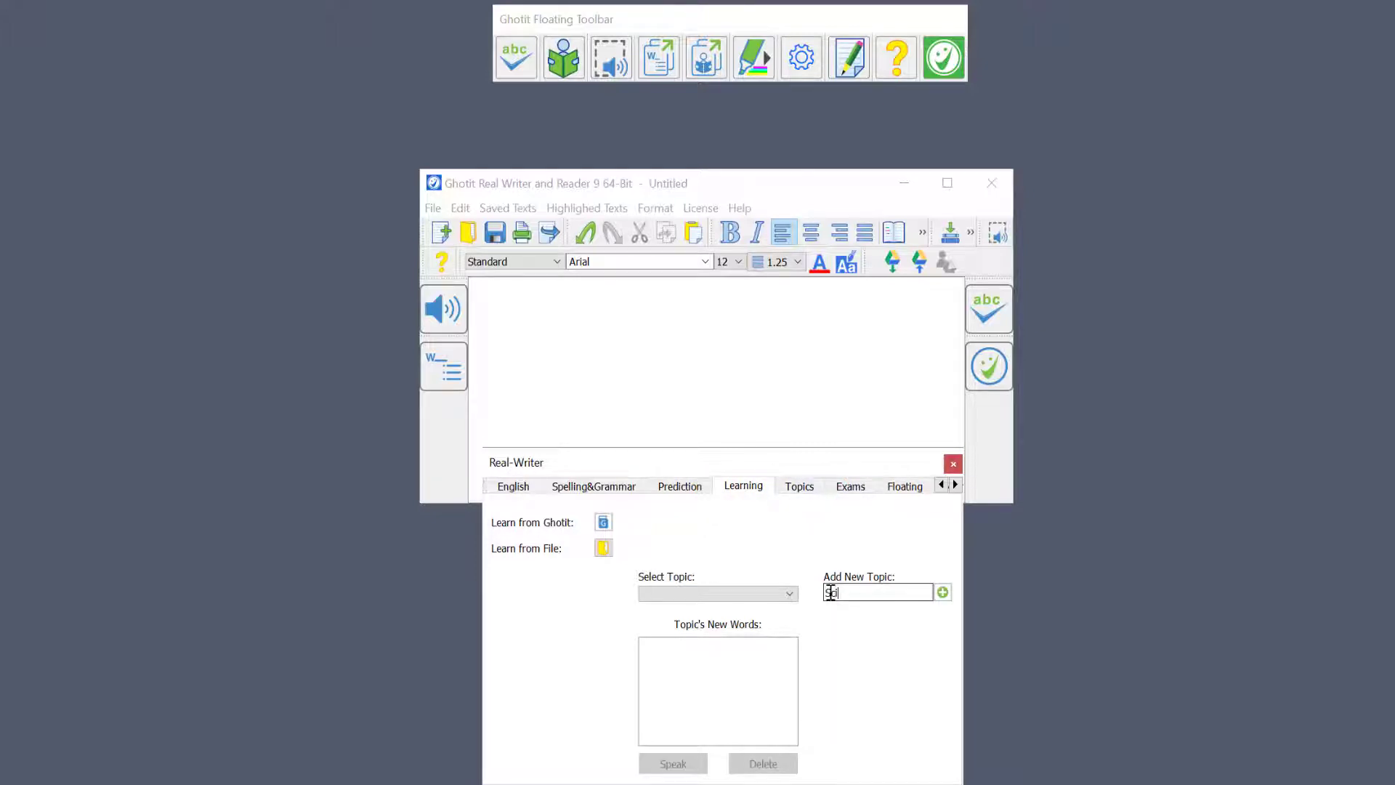
type("ience")
left_click(942, 592)
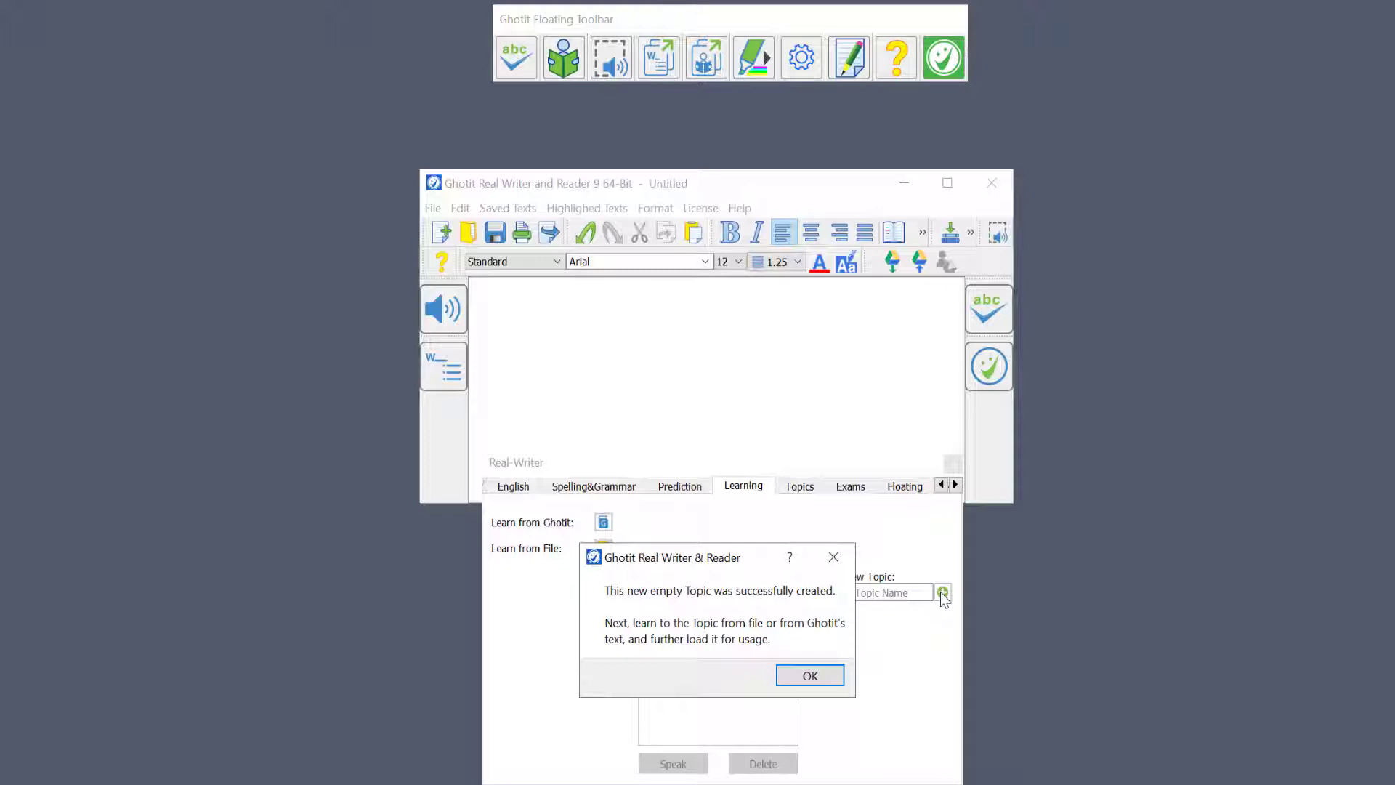
left_click(819, 677)
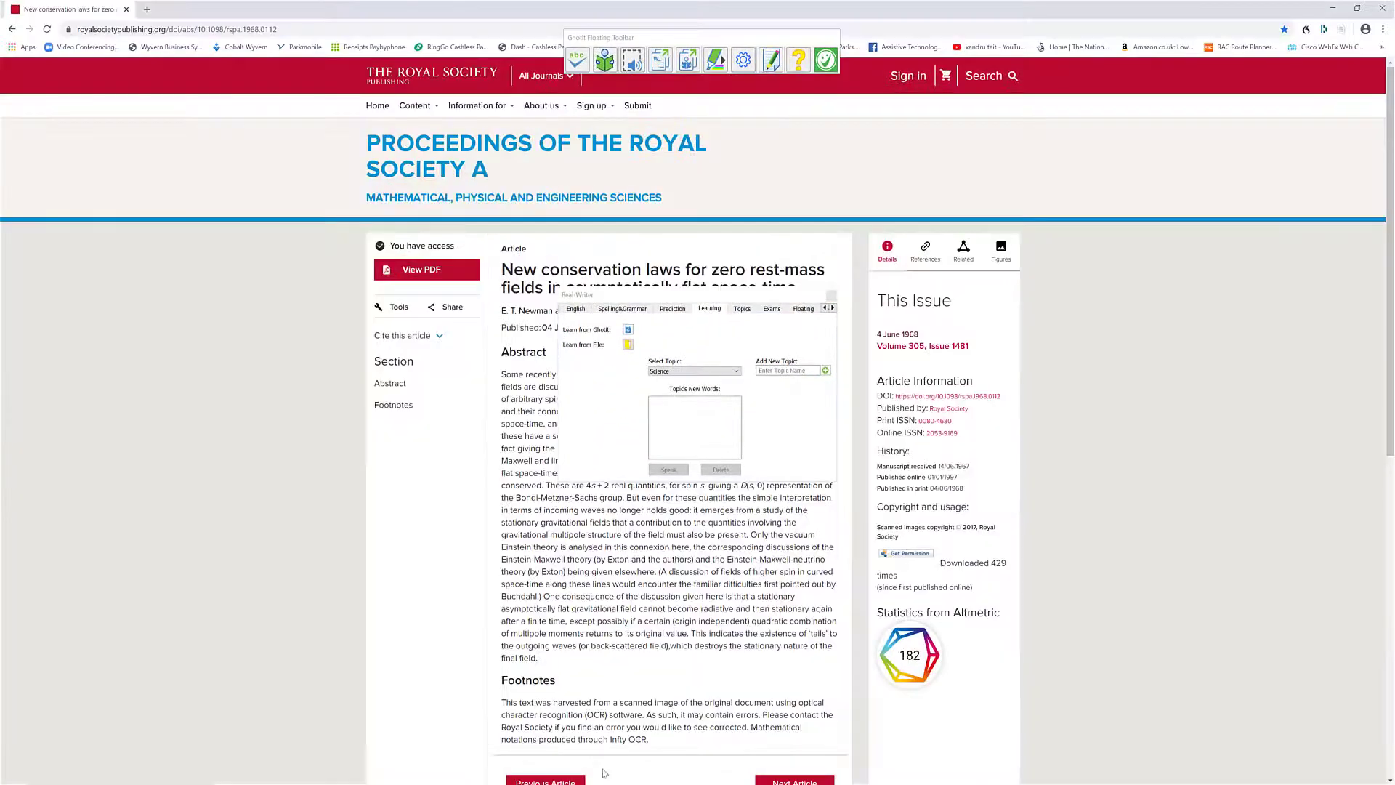
Move the settings window off the web article, copy the article's whole Abstract text, and minimise the browser
left_click_drag(683, 292, 1147, 227)
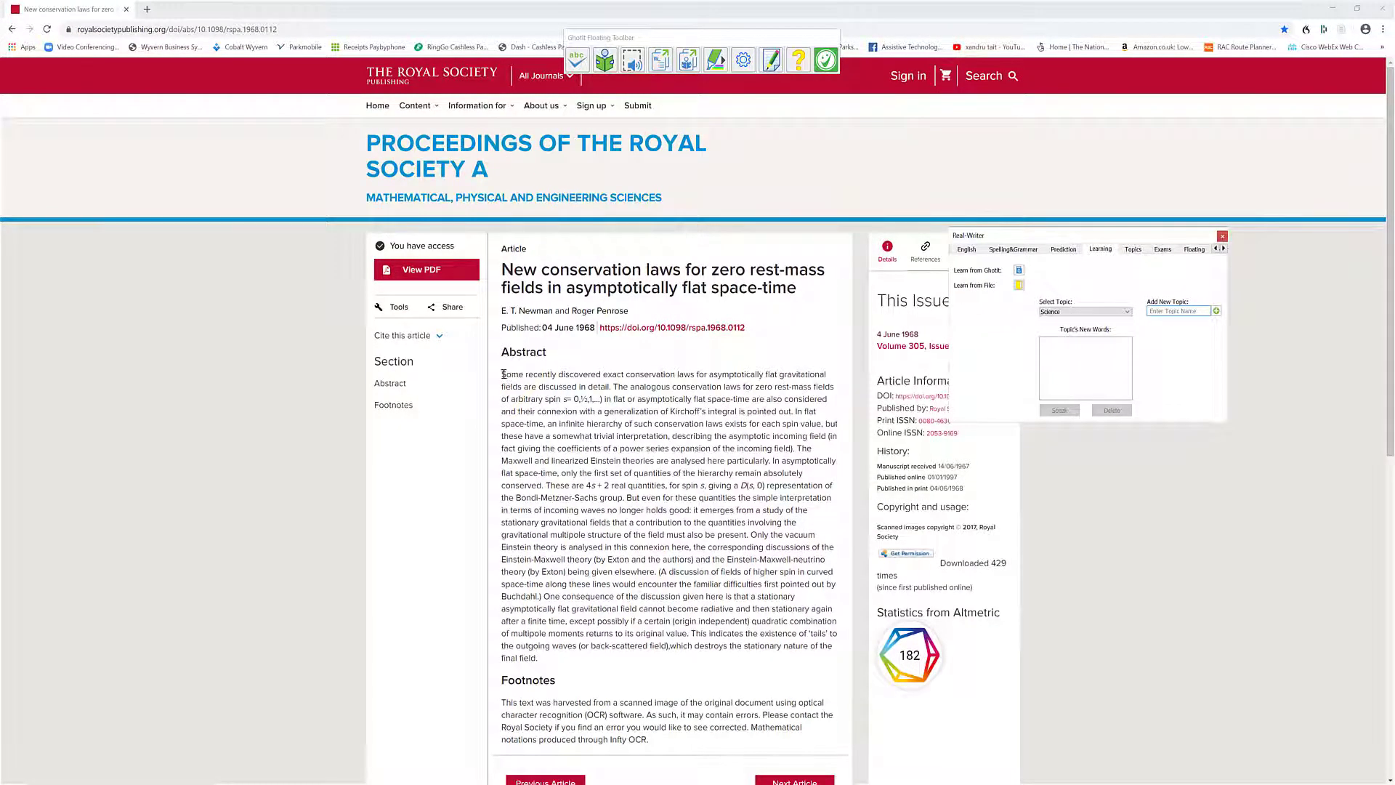
left_click_drag(501, 374, 638, 471)
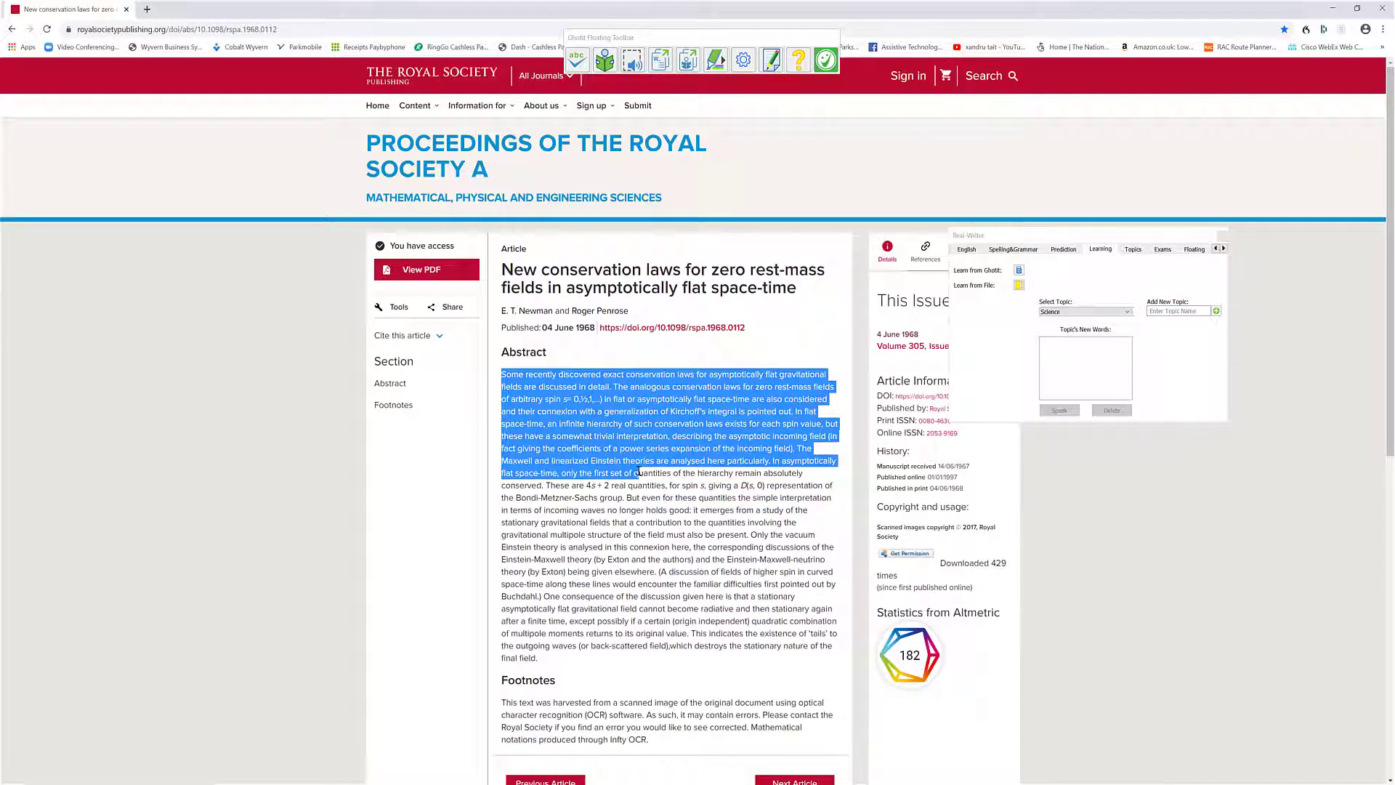
left_click_drag(651, 481, 744, 657)
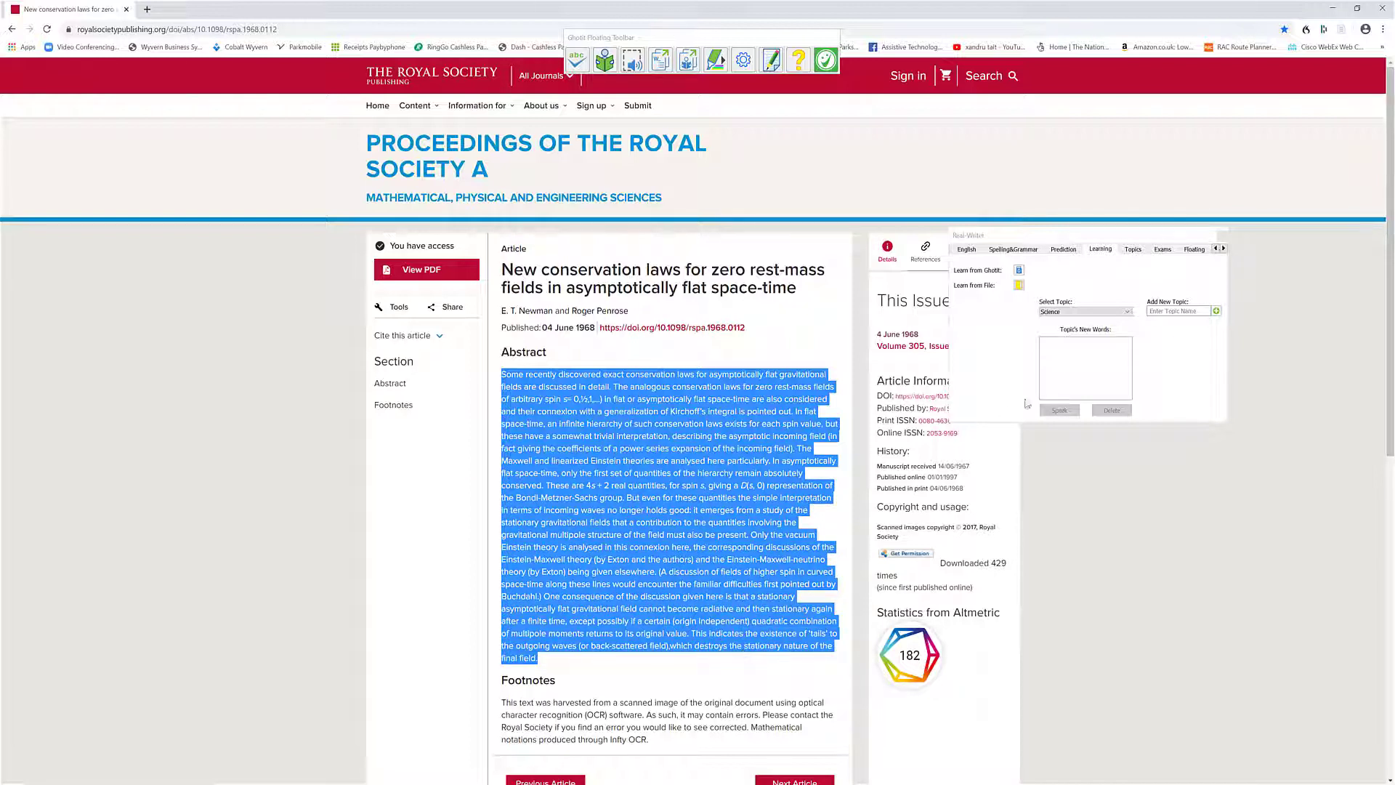
left_click(1333, 8)
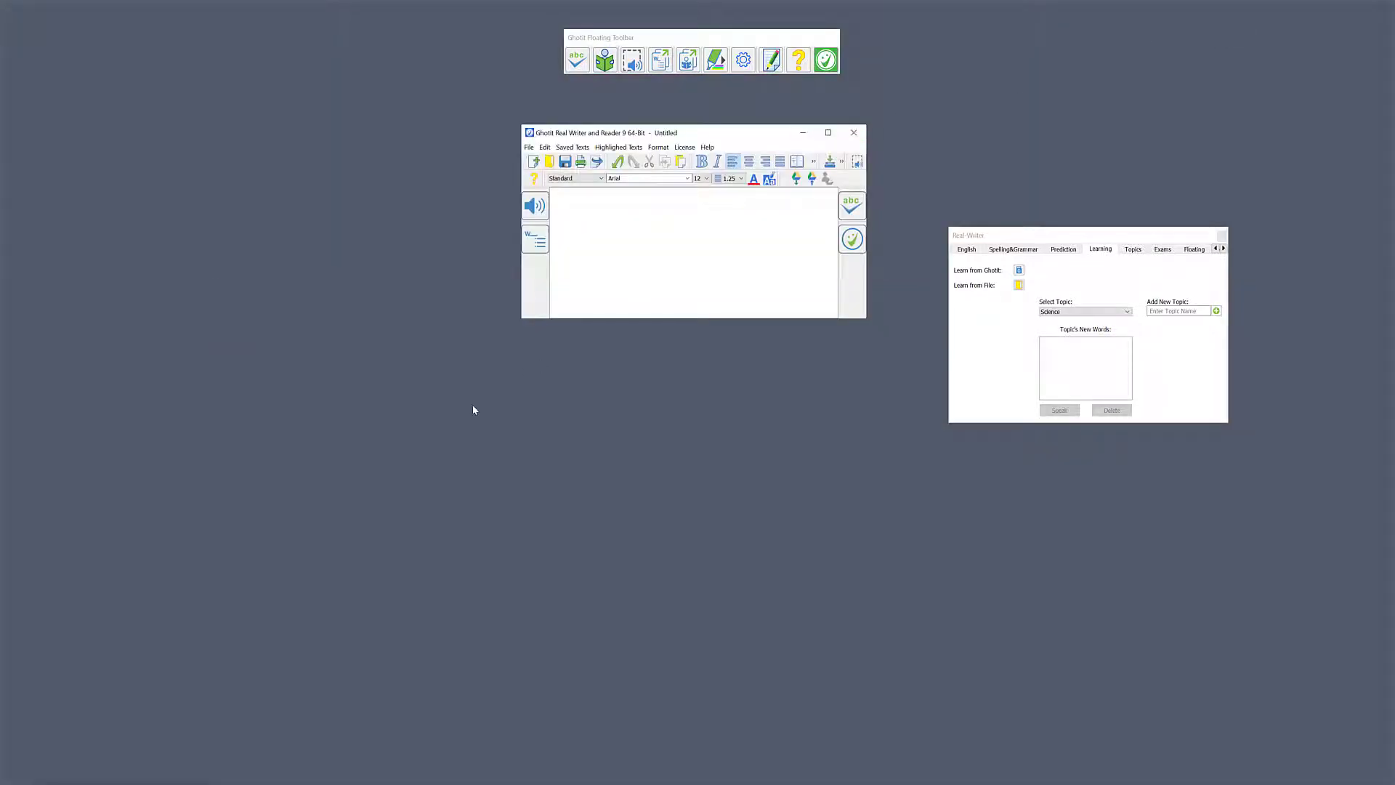
Switch to File Explorer and create a text document named Science.txt in the Prediction Vocab folder
key("alt+Tab")
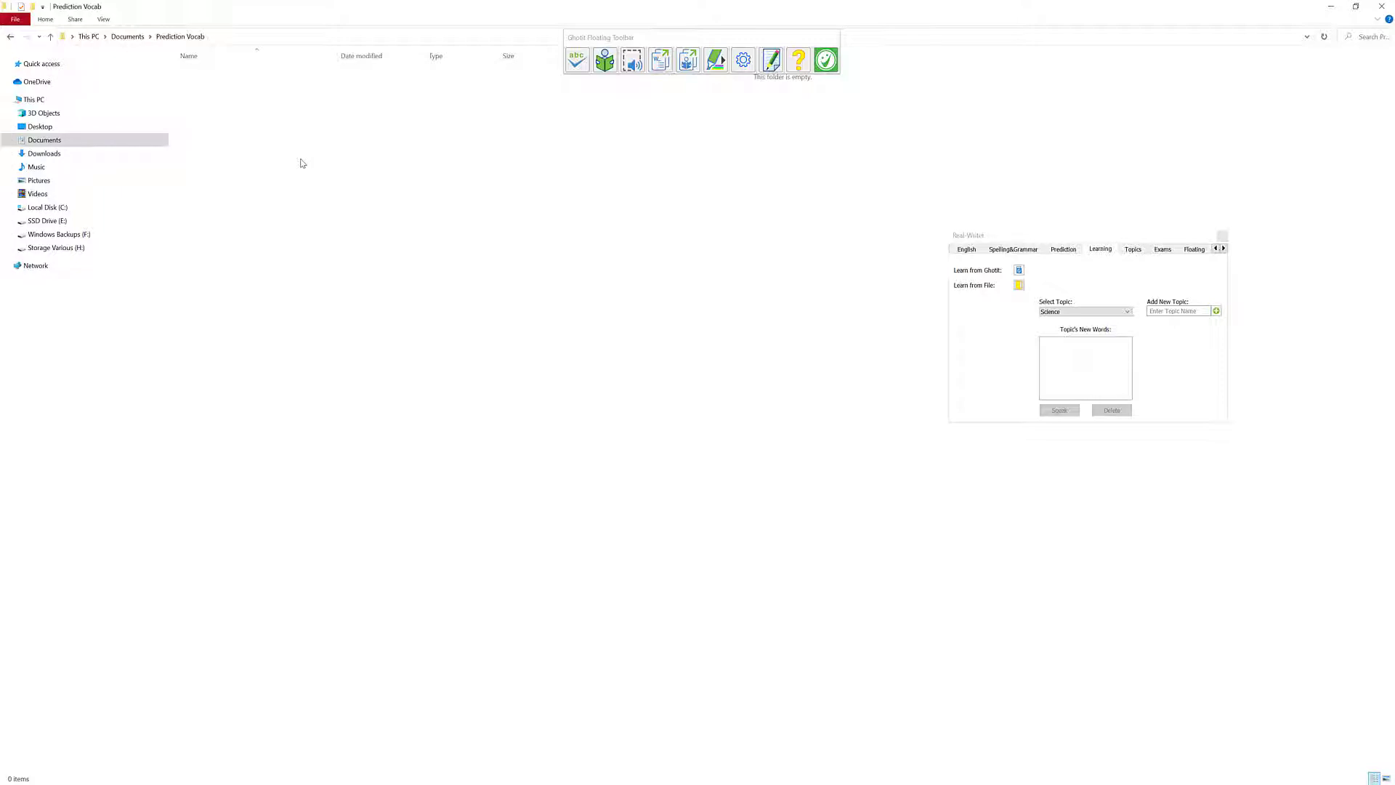
right_click(259, 165)
mouse_move(354, 285)
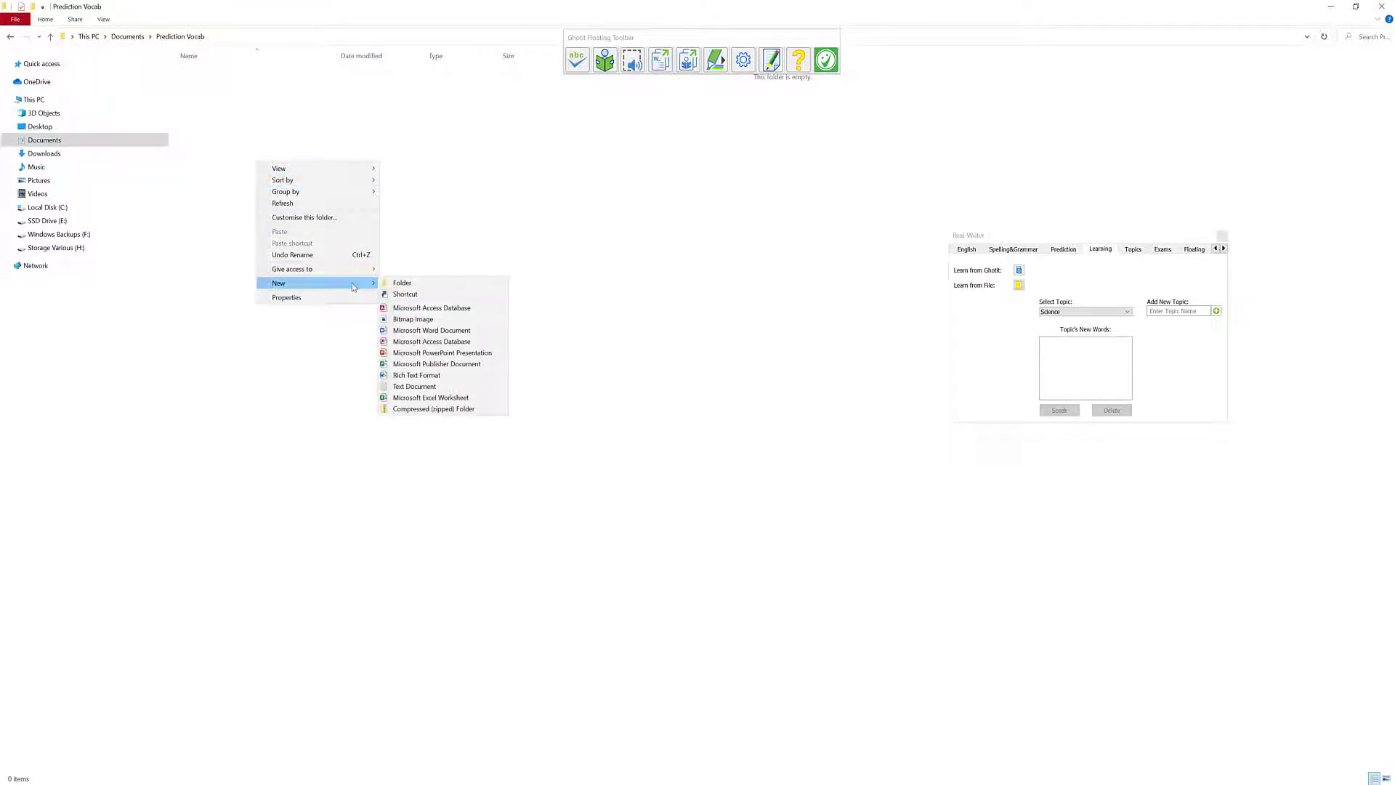
left_click(420, 391)
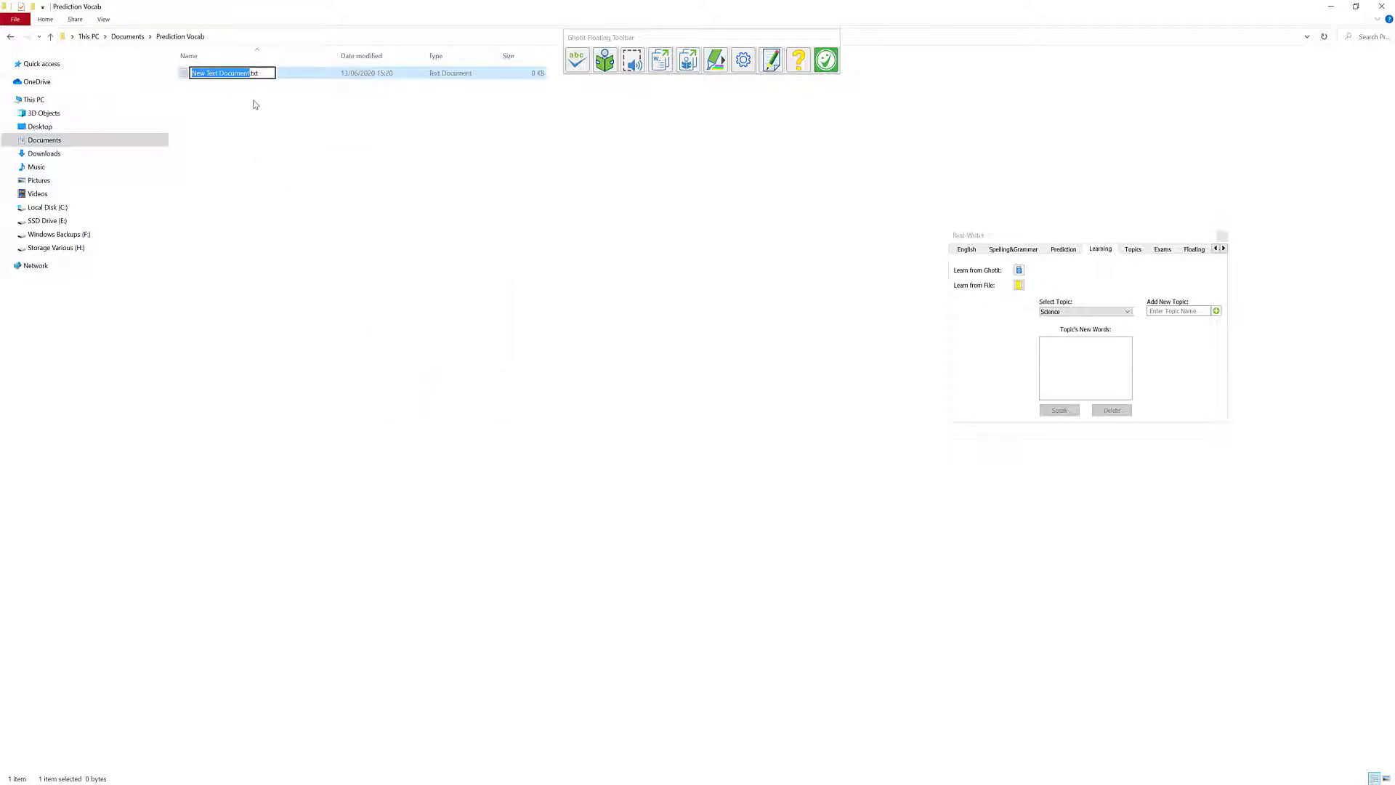
type("Scien")
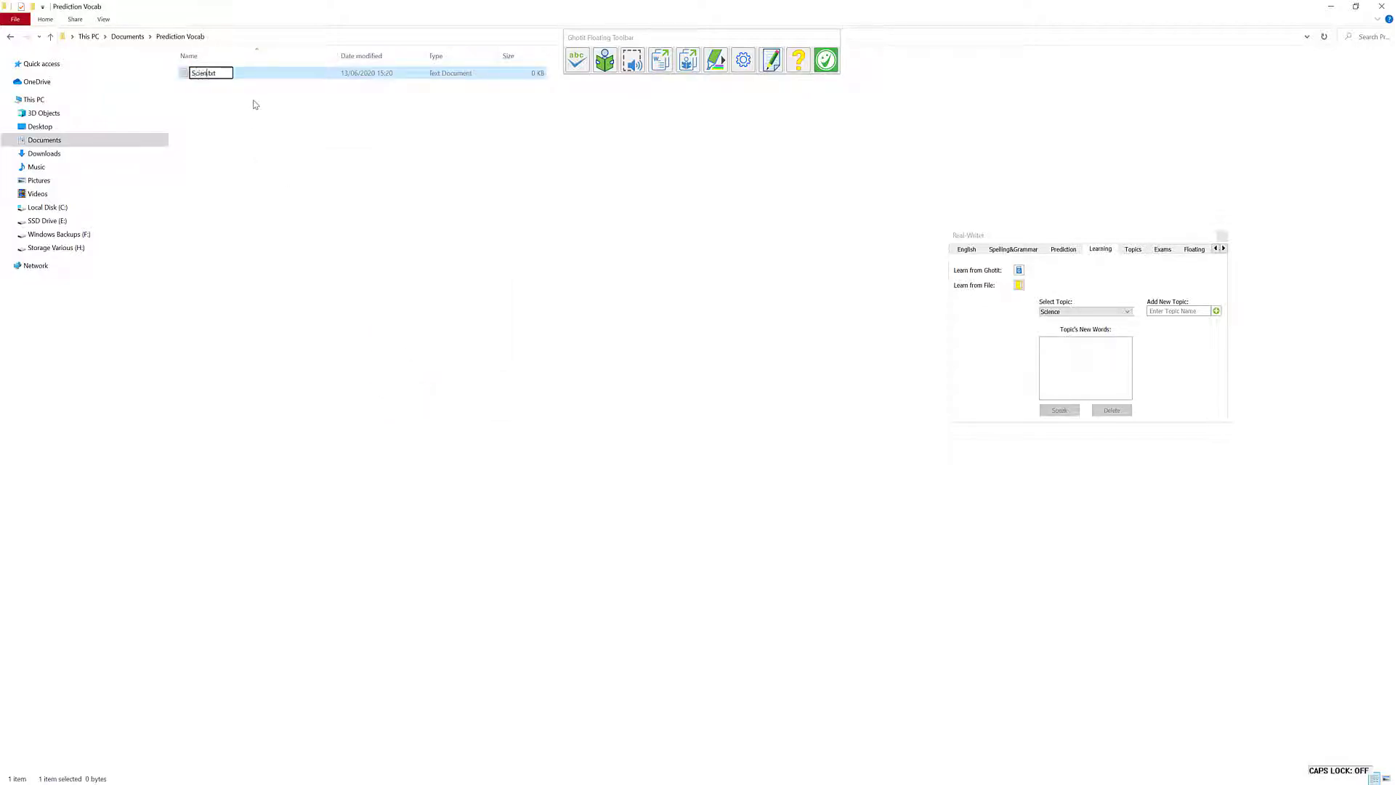
type("ce")
left_click(287, 105)
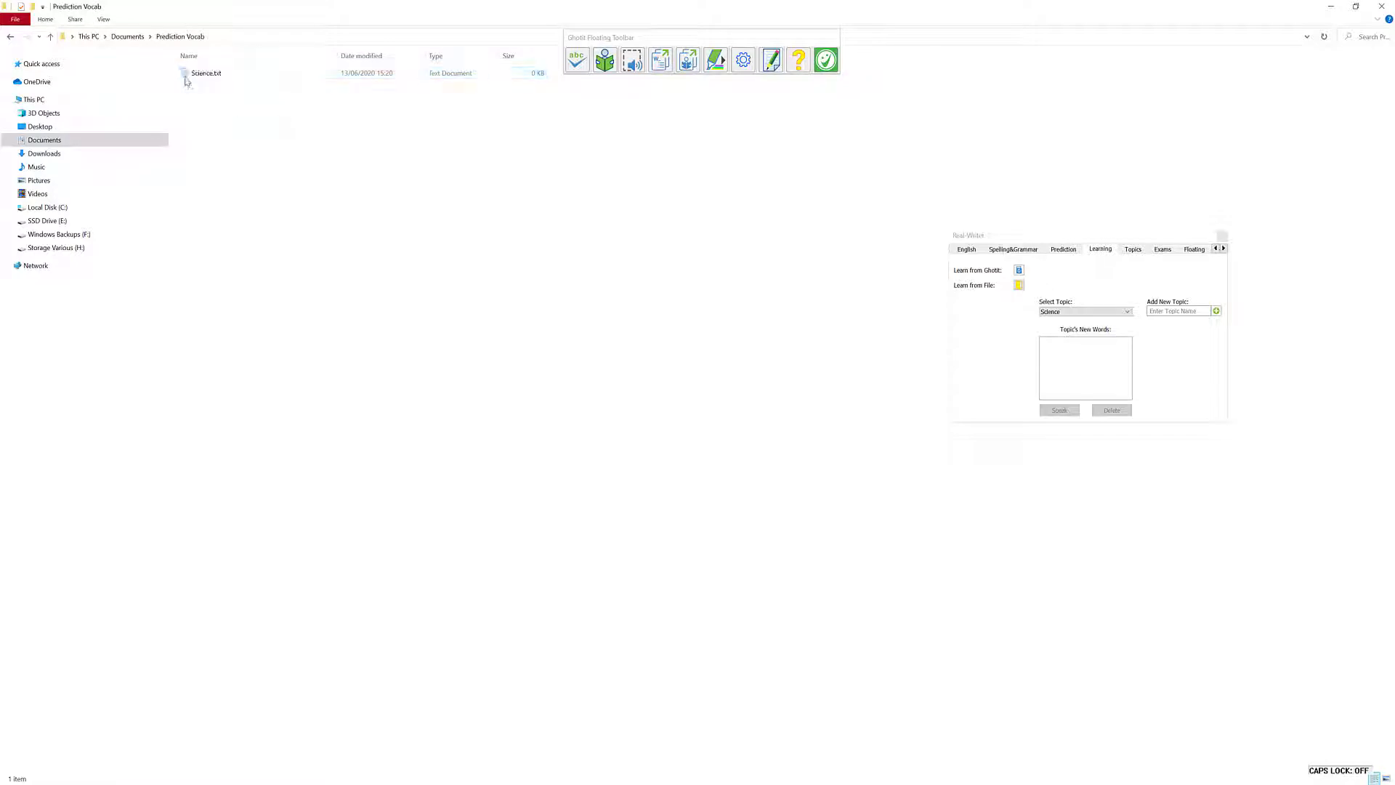
Paste the copied abstract into Science.txt in Notepad, then close the file and save the changes
double_click(186, 74)
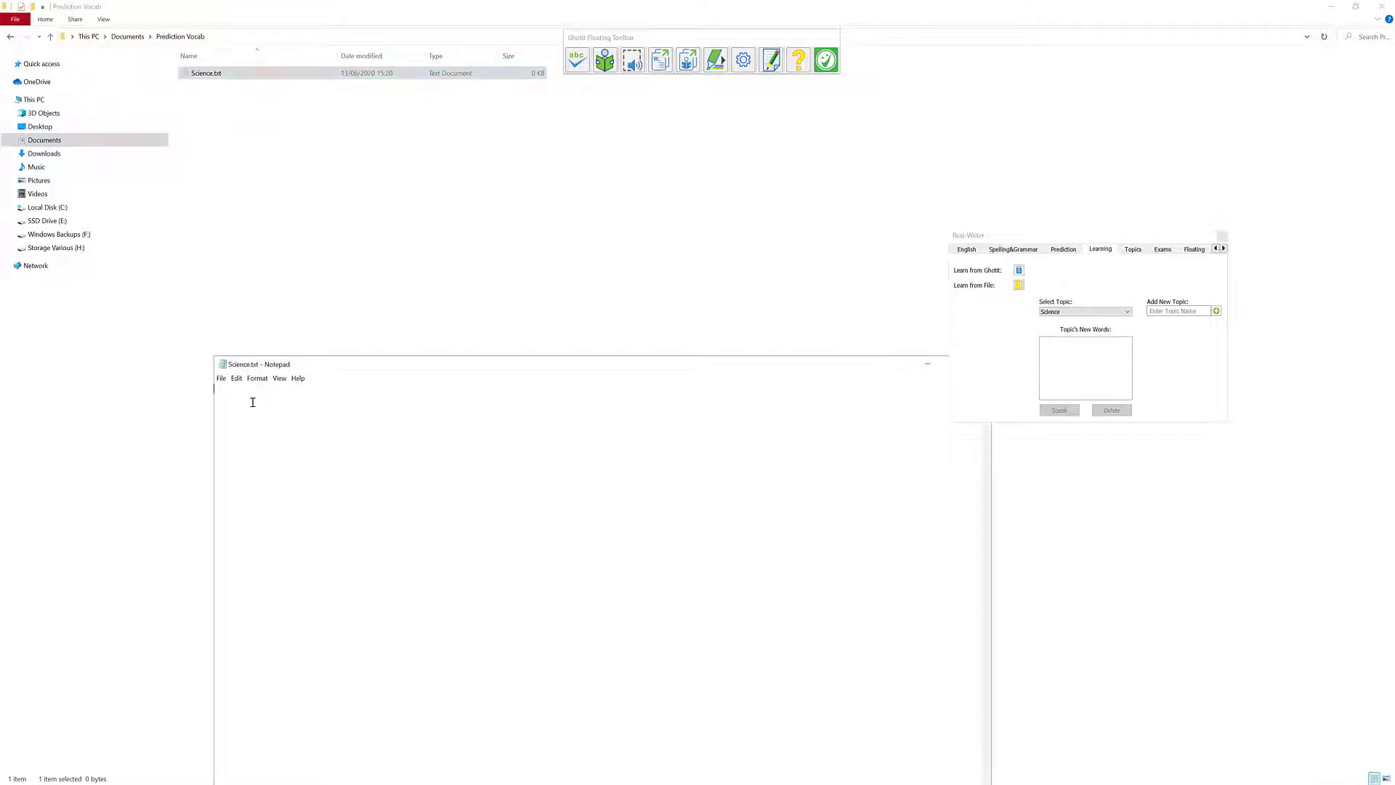
key("ctrl+v")
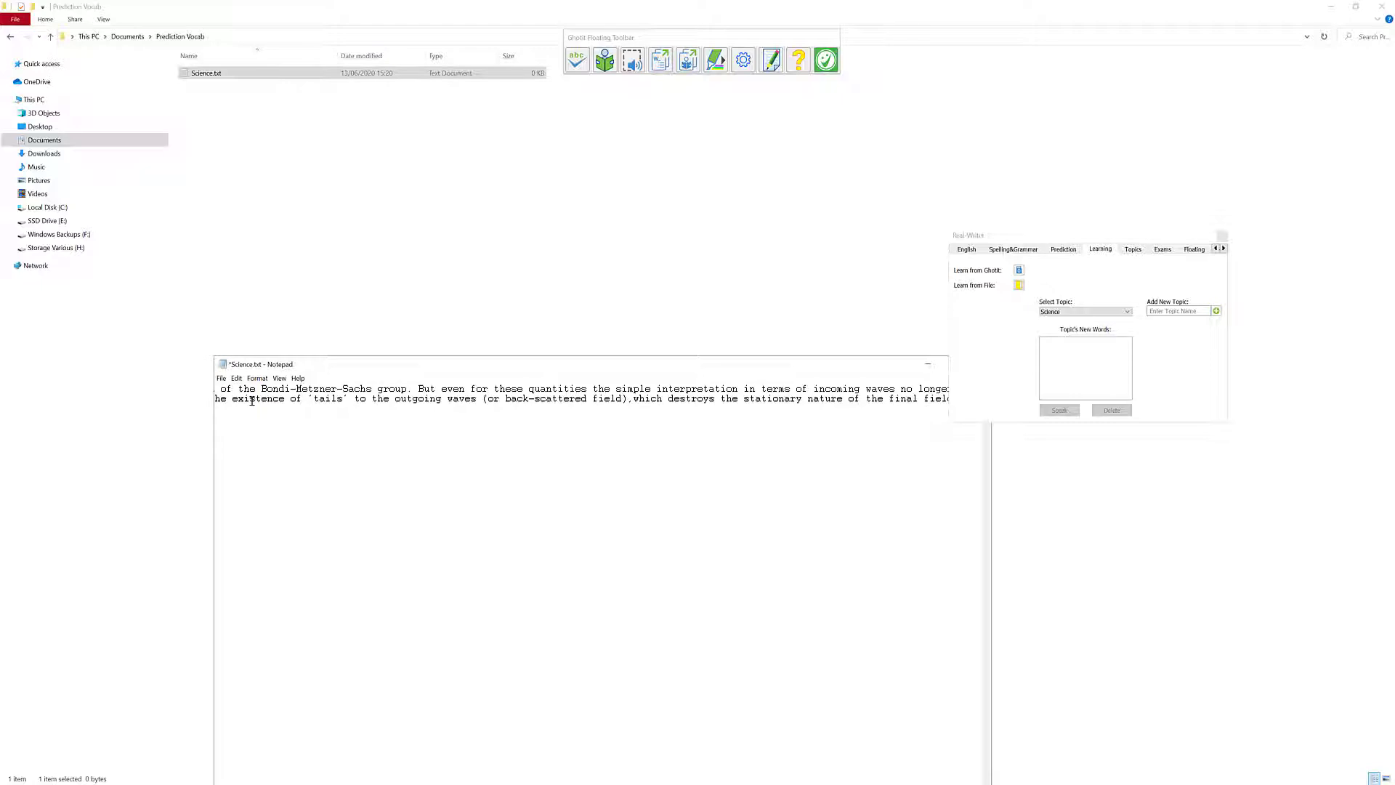
left_click_drag(723, 363, 608, 298)
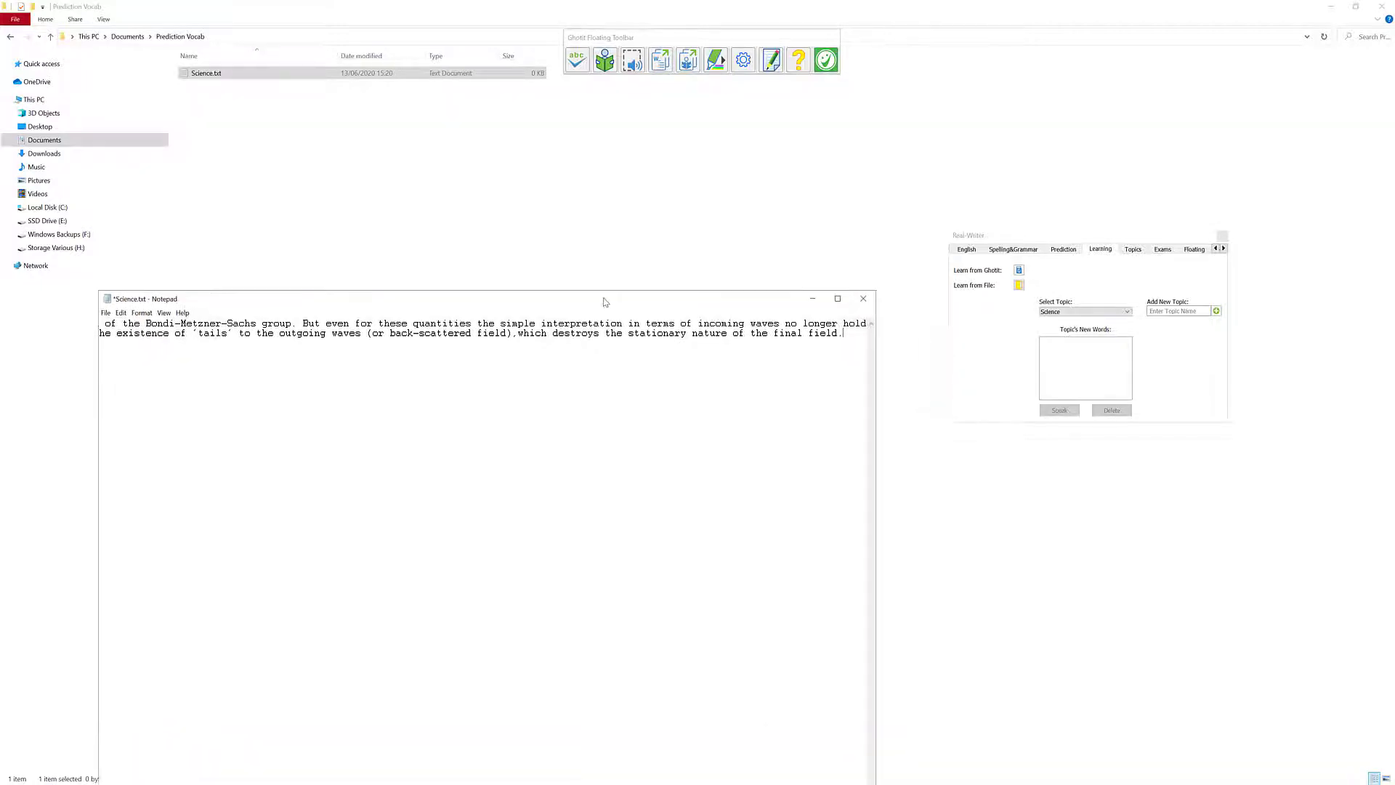
scroll(800, 434, "left", 6)
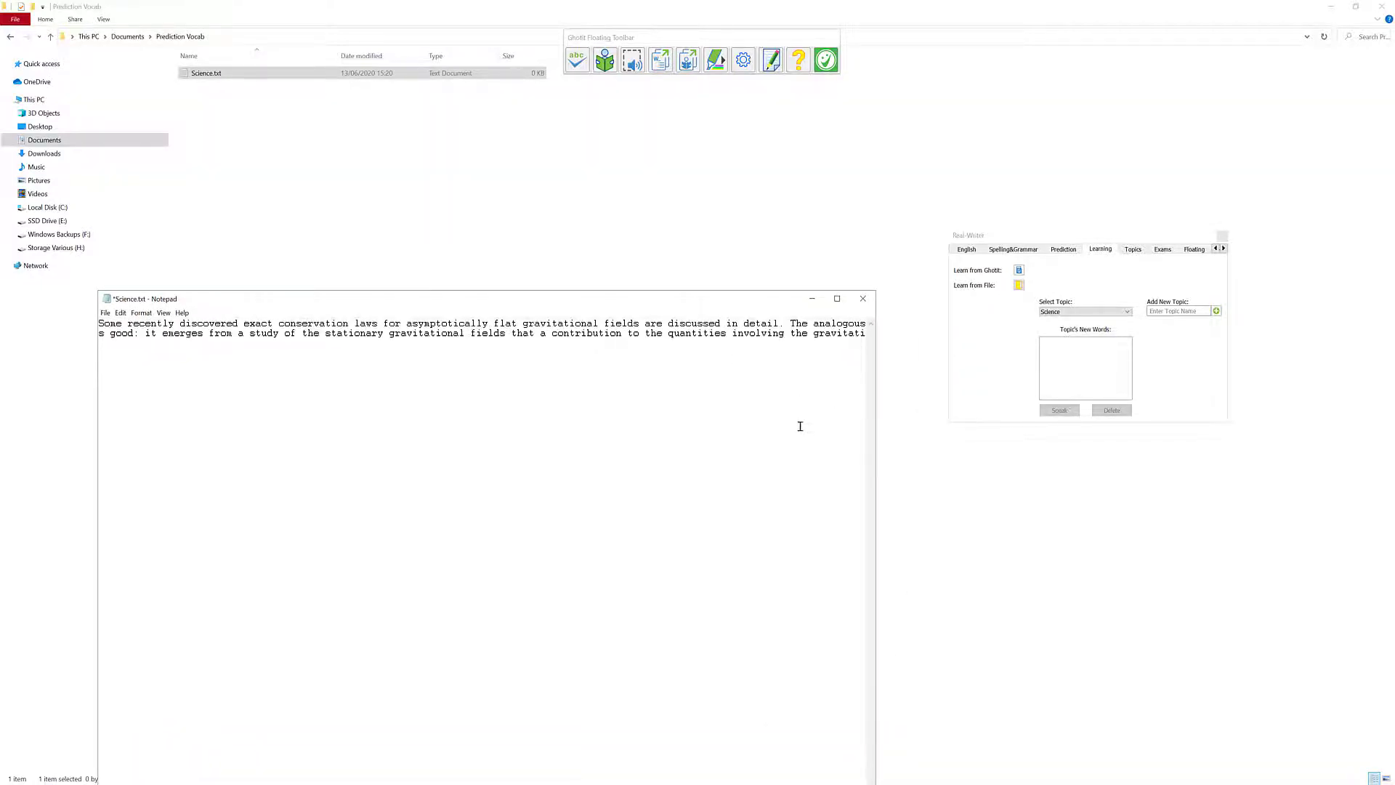
left_click(863, 299)
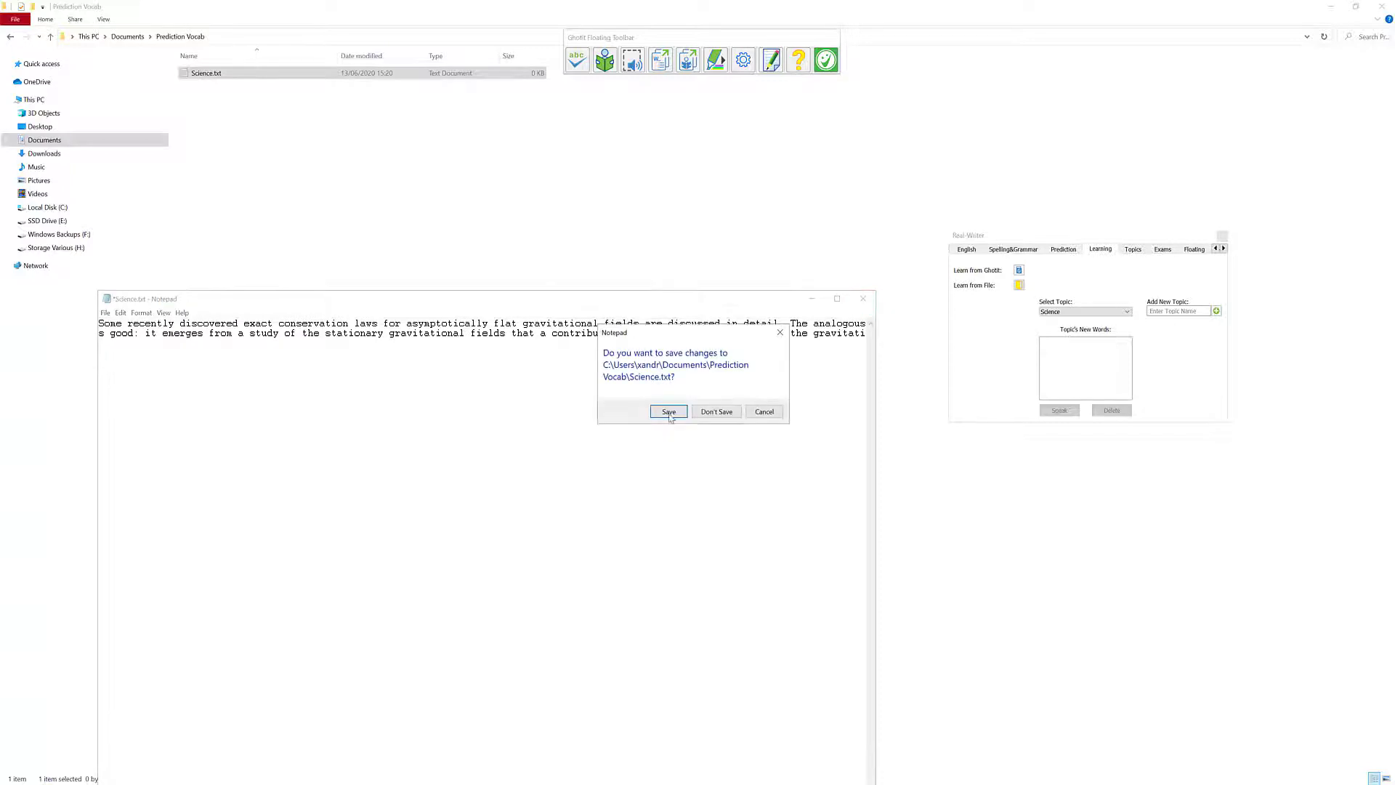
left_click(669, 412)
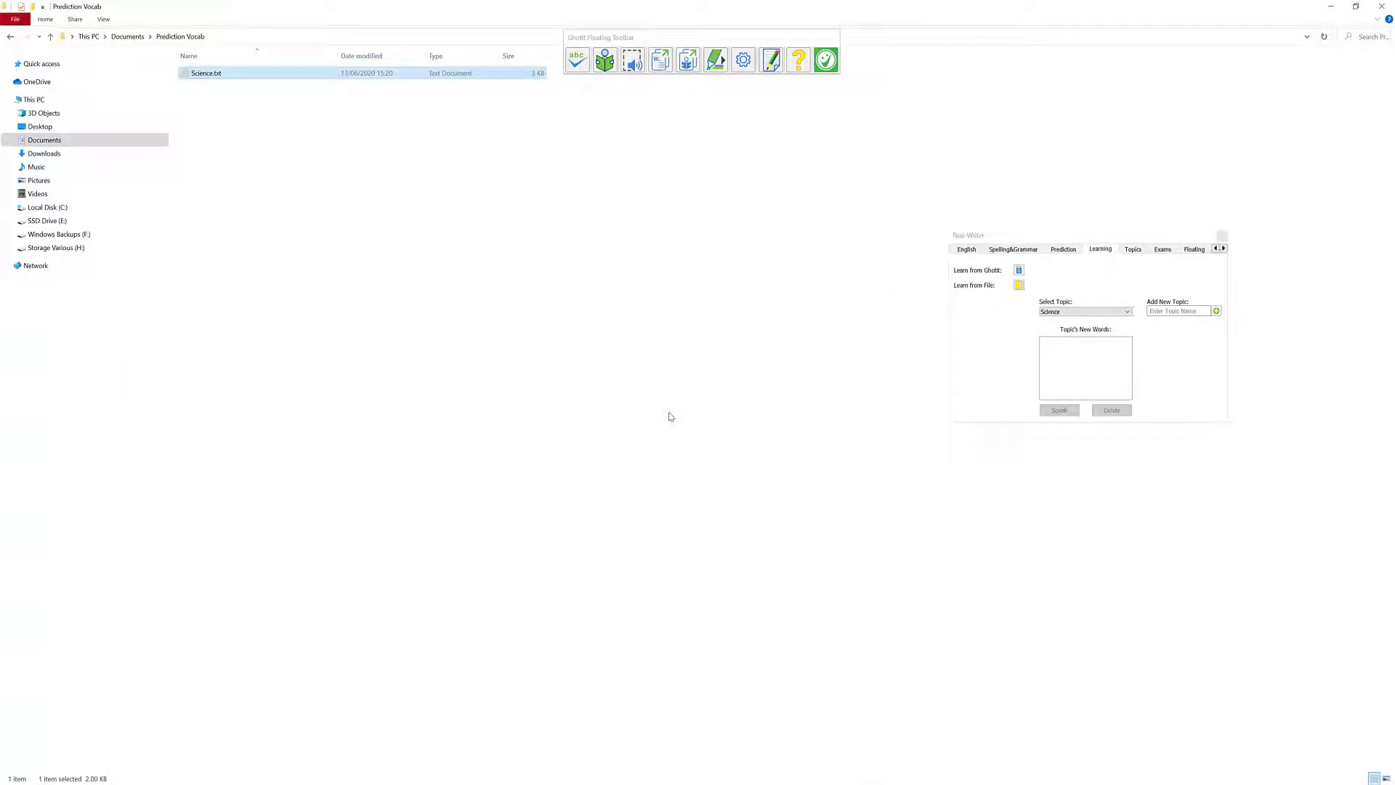
Have the Science topic learn its words from Science.txt in Documents > Prediction Vocab, and dismiss the message
left_click(1019, 286)
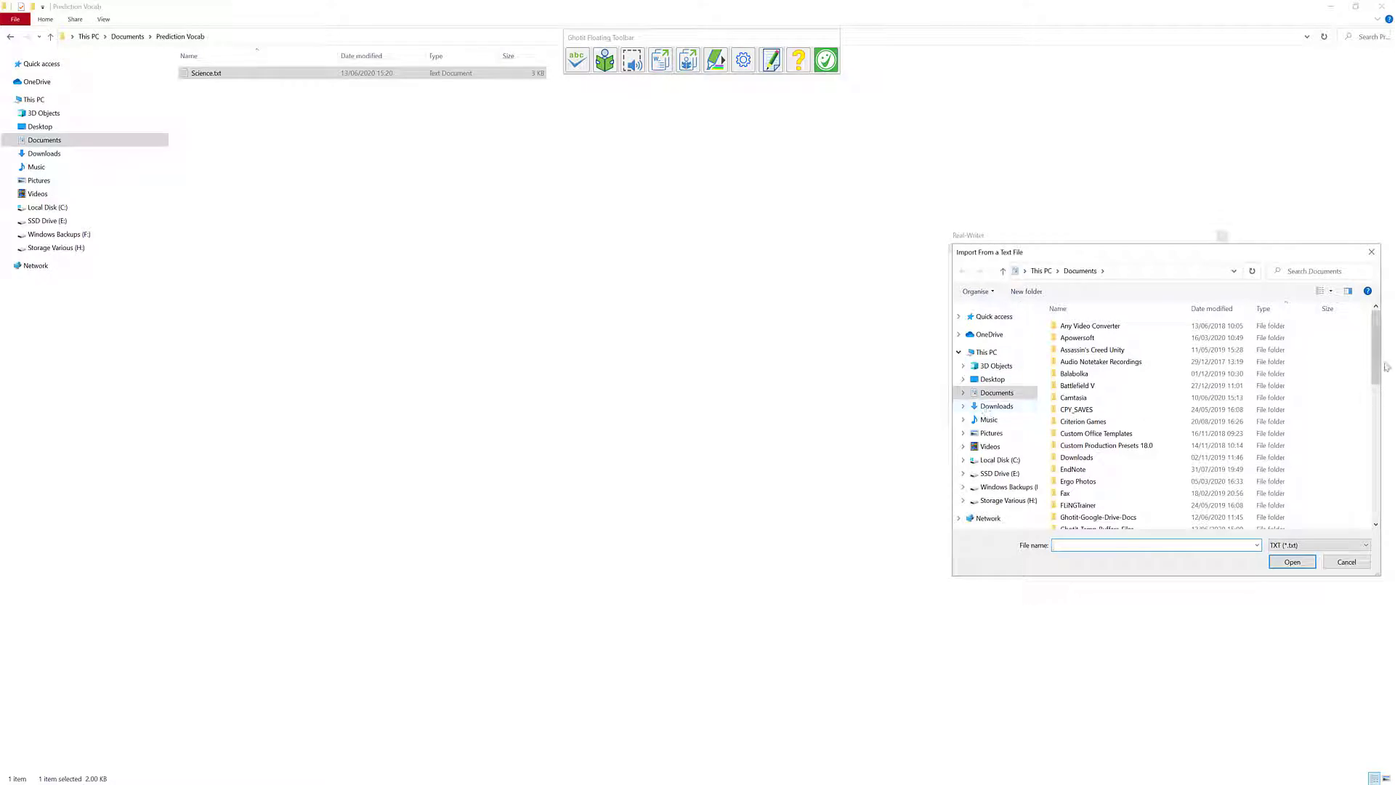
left_click_drag(1376, 351, 1382, 441)
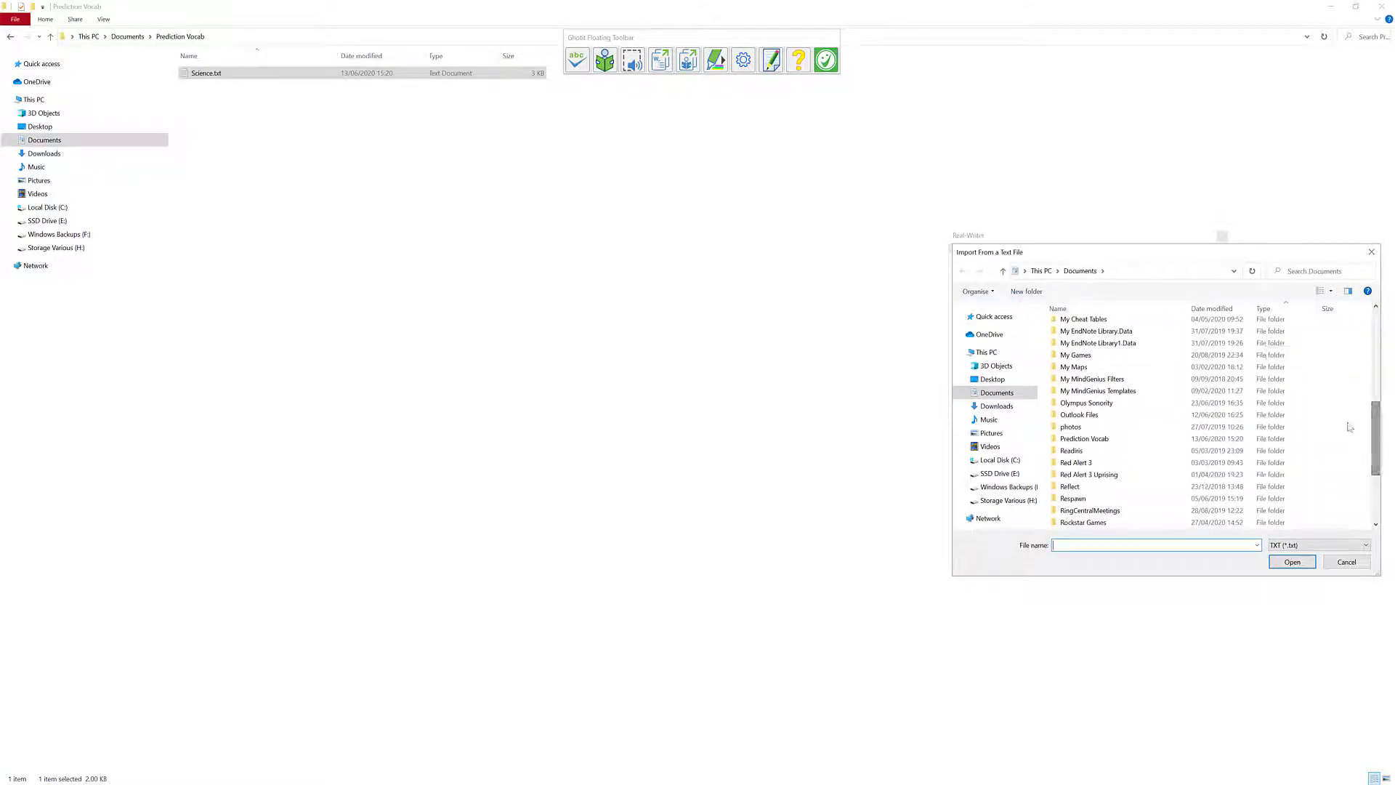
double_click(1116, 439)
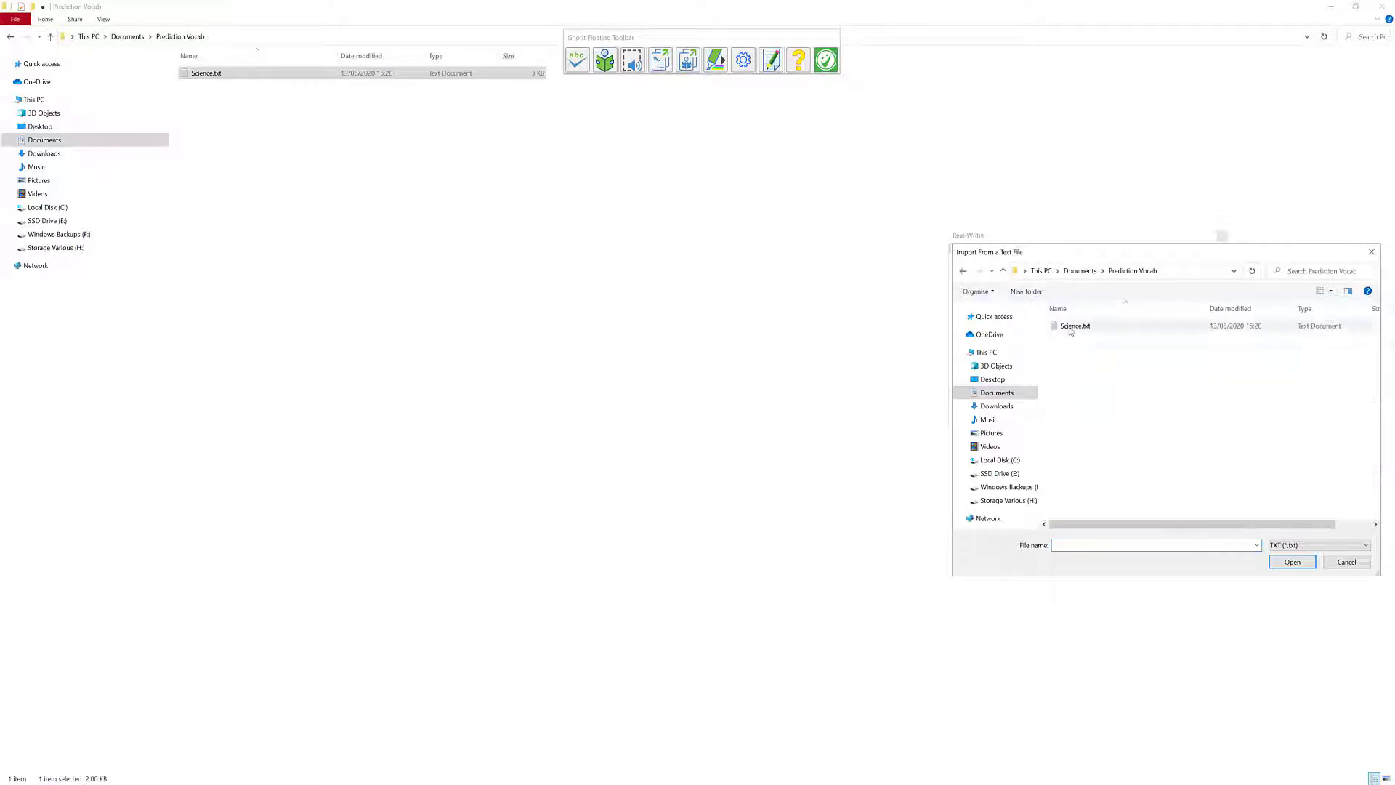
double_click(1073, 326)
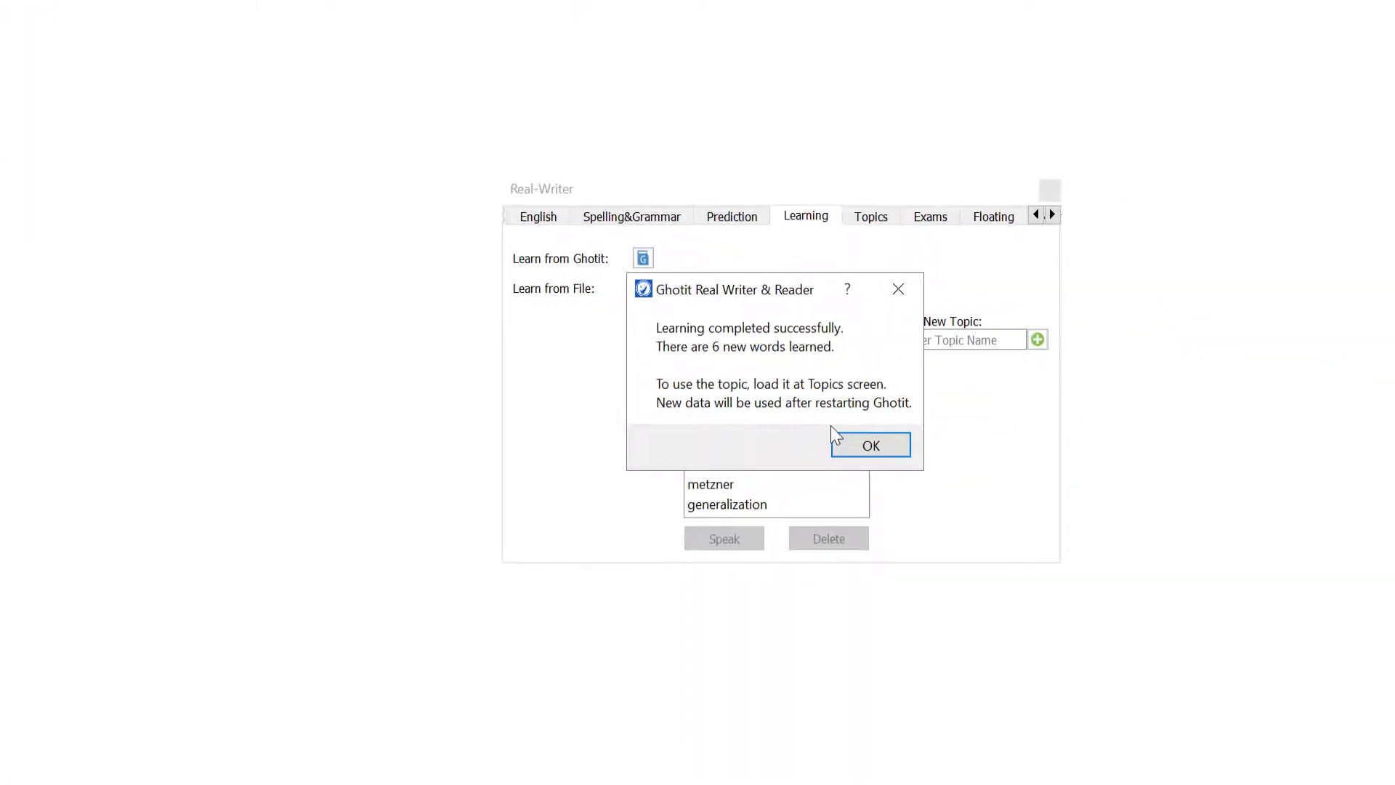
left_click(862, 450)
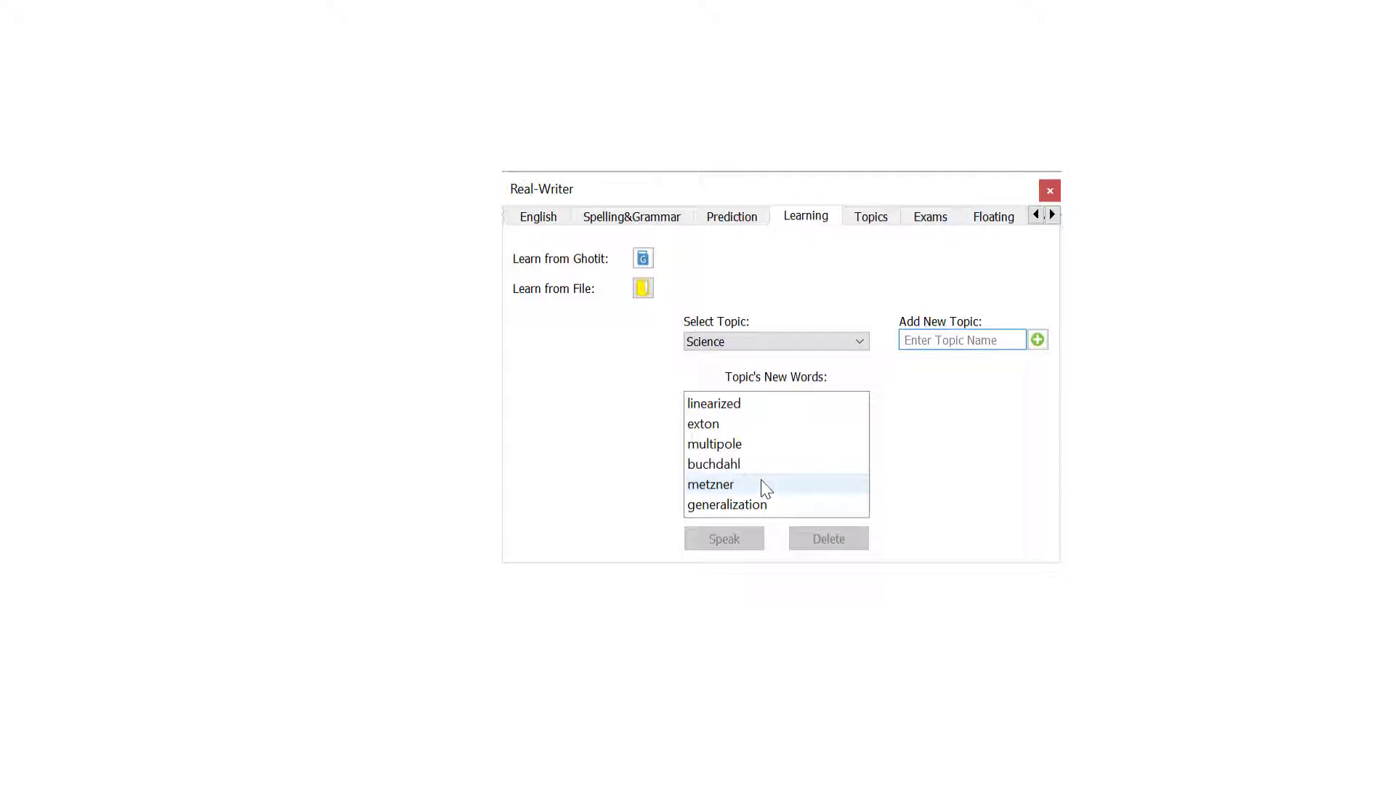
Load the Science topic into the topics in use, have its name spoken, and close the settings window
left_click(874, 222)
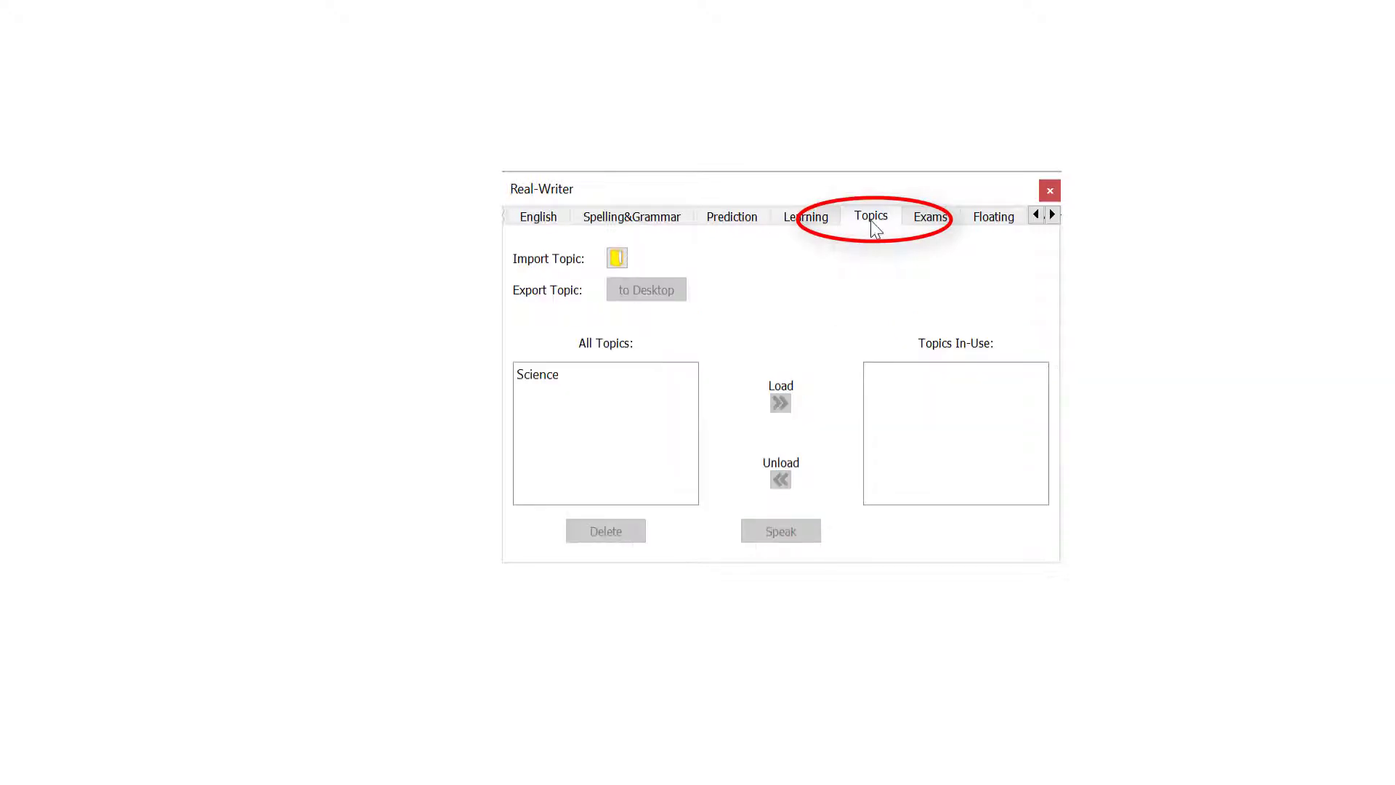
left_click(540, 375)
left_click(780, 402)
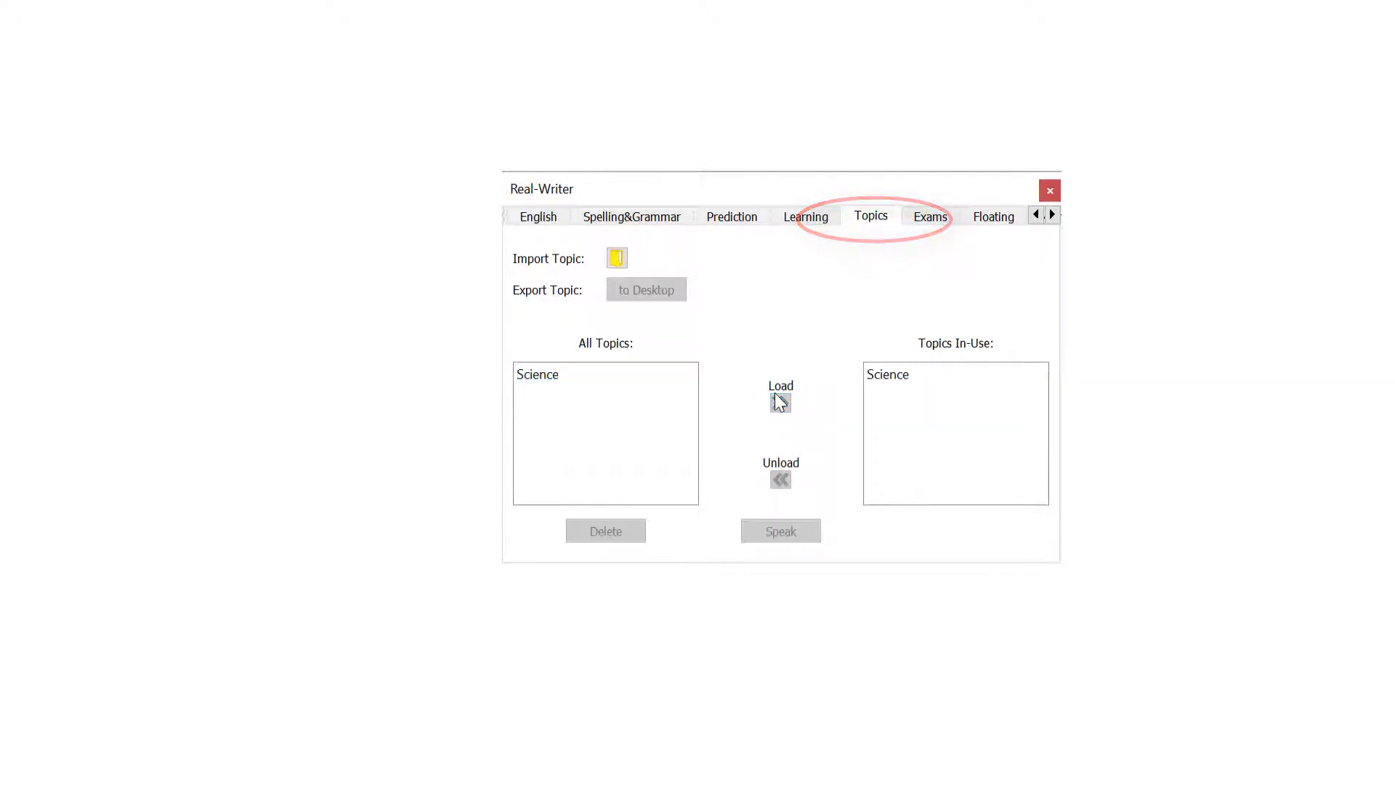
left_click(888, 377)
left_click(767, 533)
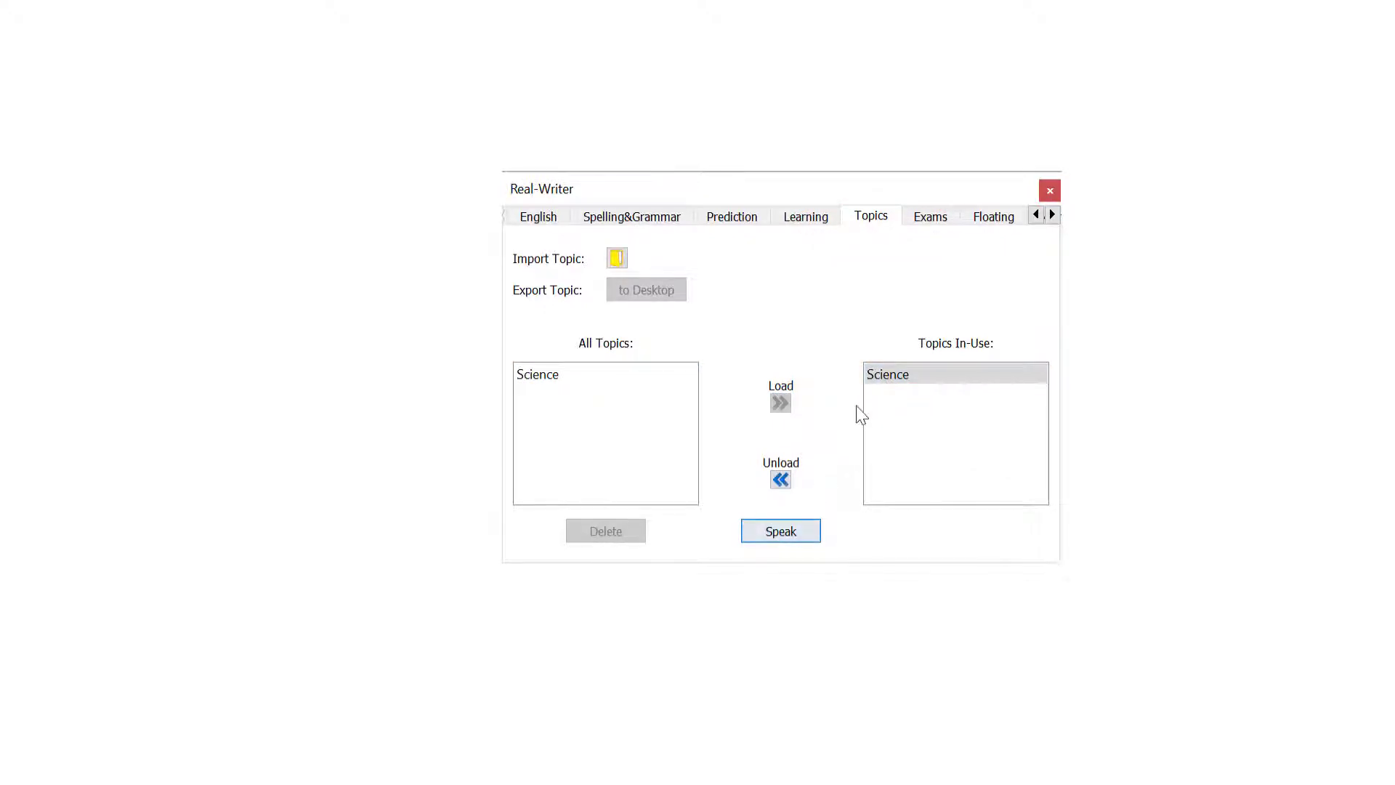
left_click(898, 374)
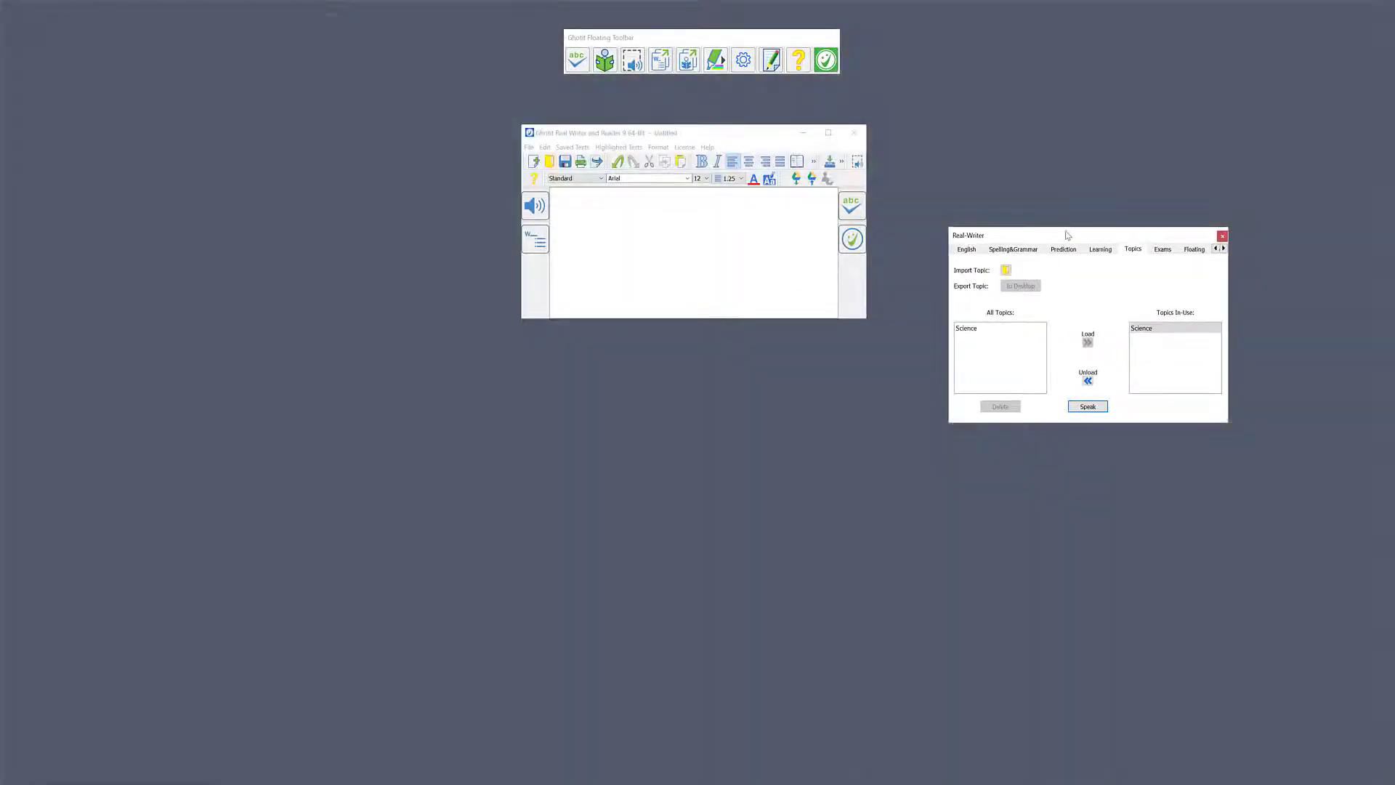
left_click(1222, 237)
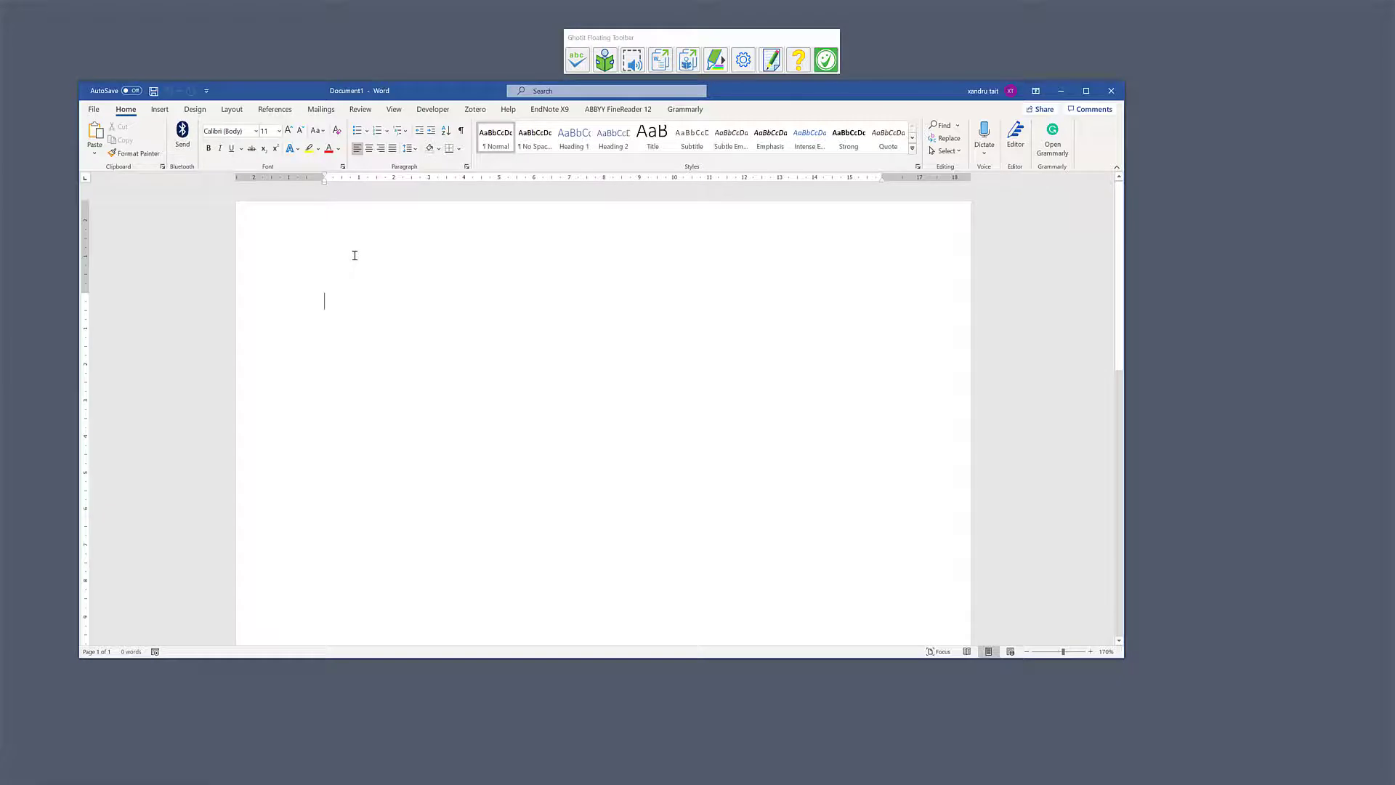
Paste the abstract into the blank Word document and introduce the misspellings consrvation, asympttically, descriing and quntities in its opening lines
key("ctrl+v")
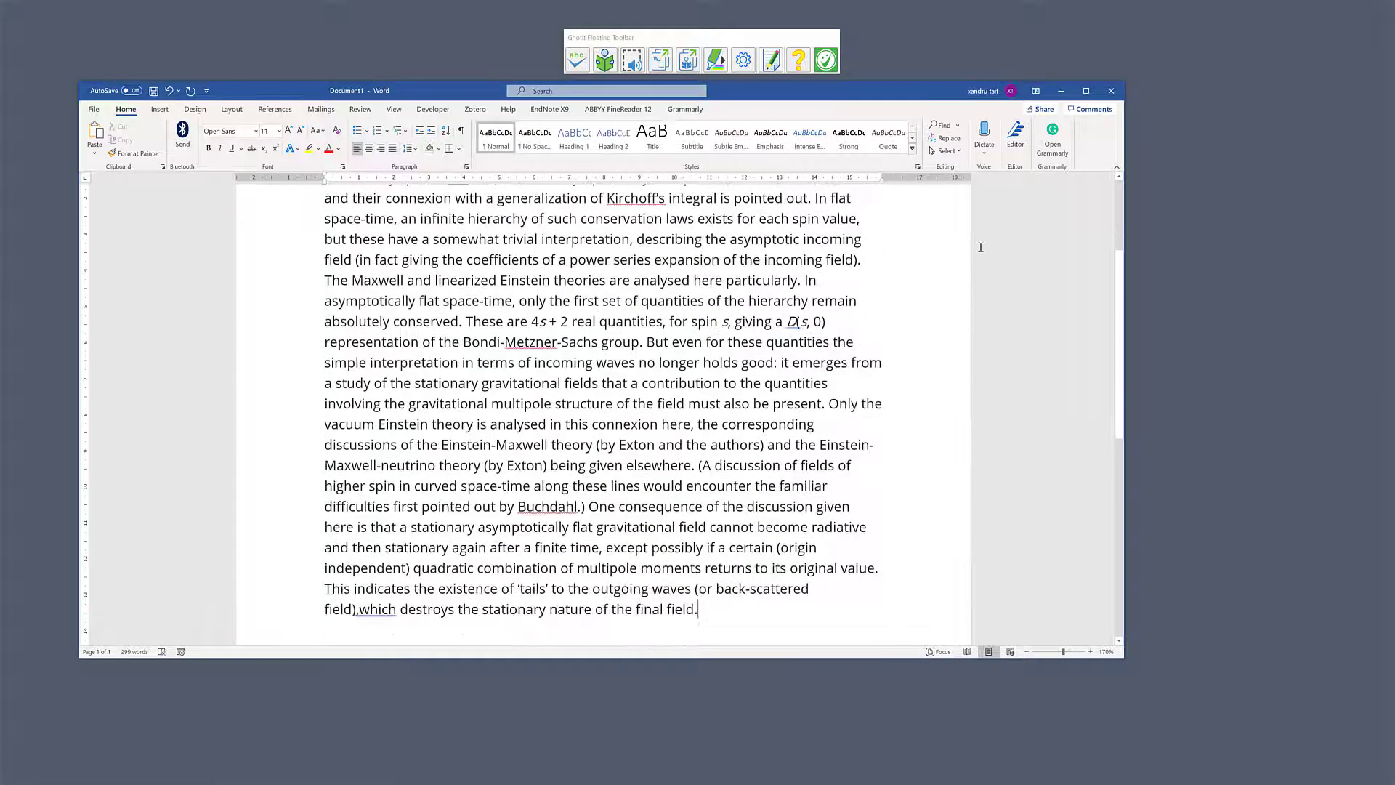
left_click_drag(1120, 296, 1122, 120)
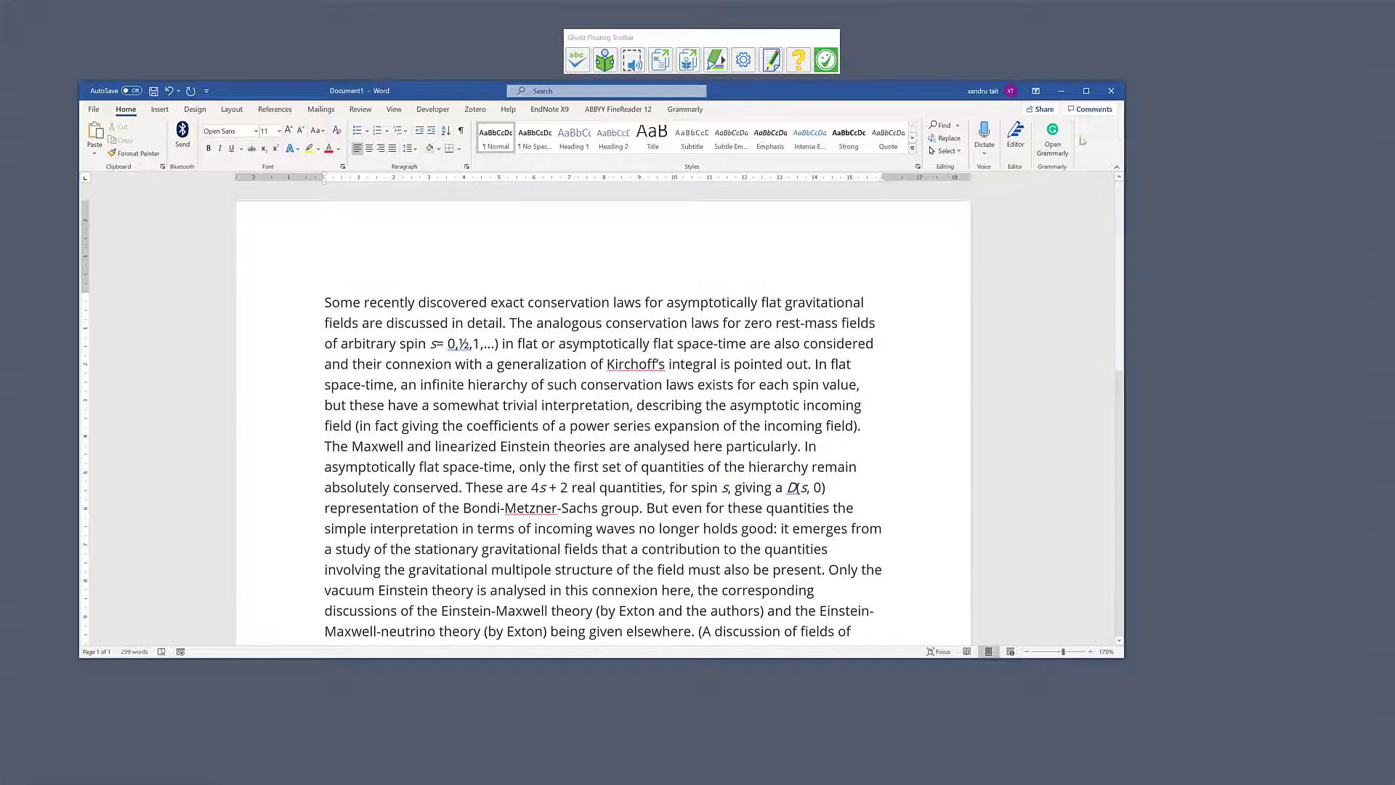
left_click(567, 302)
key("BackSpace")
left_click(713, 302)
key("BackSpace")
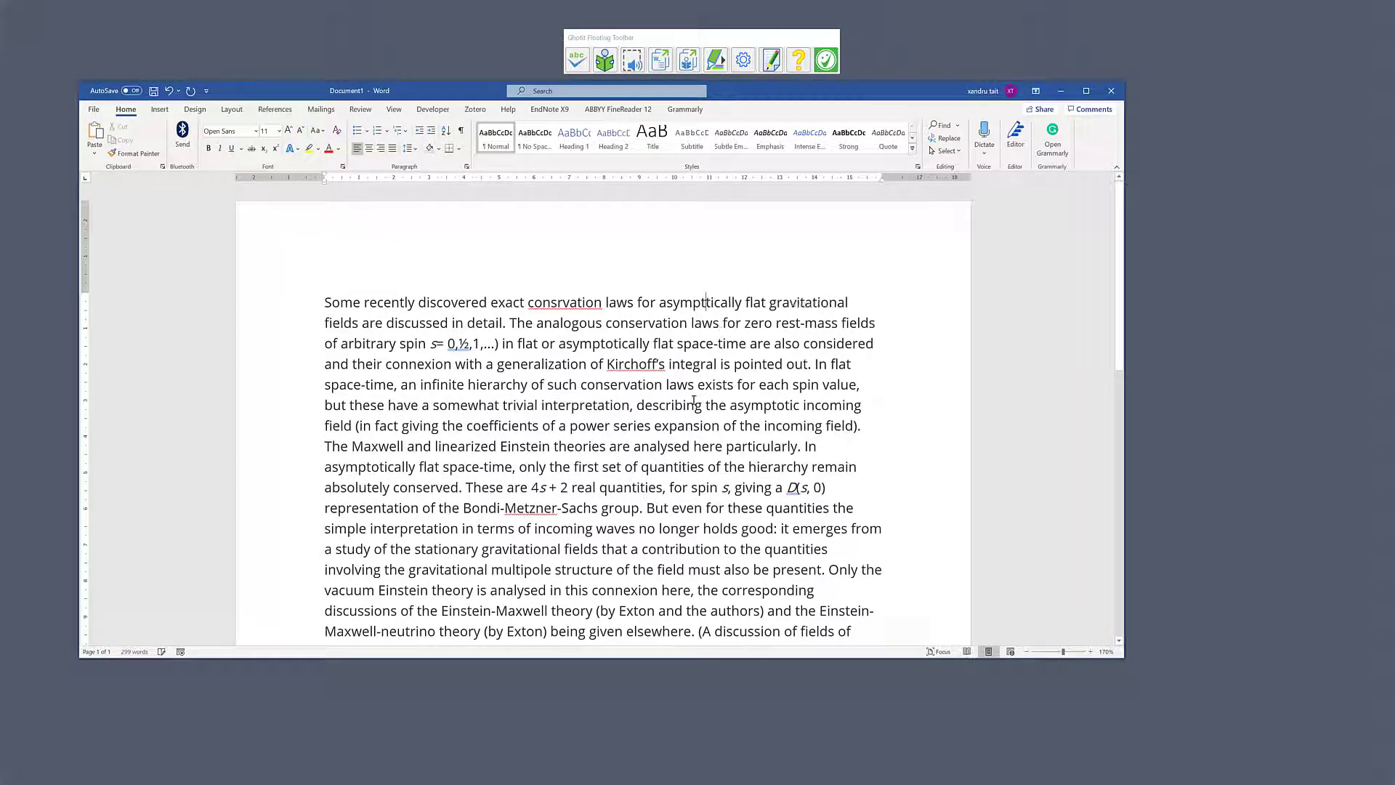
left_click(686, 405)
key("BackSpace")
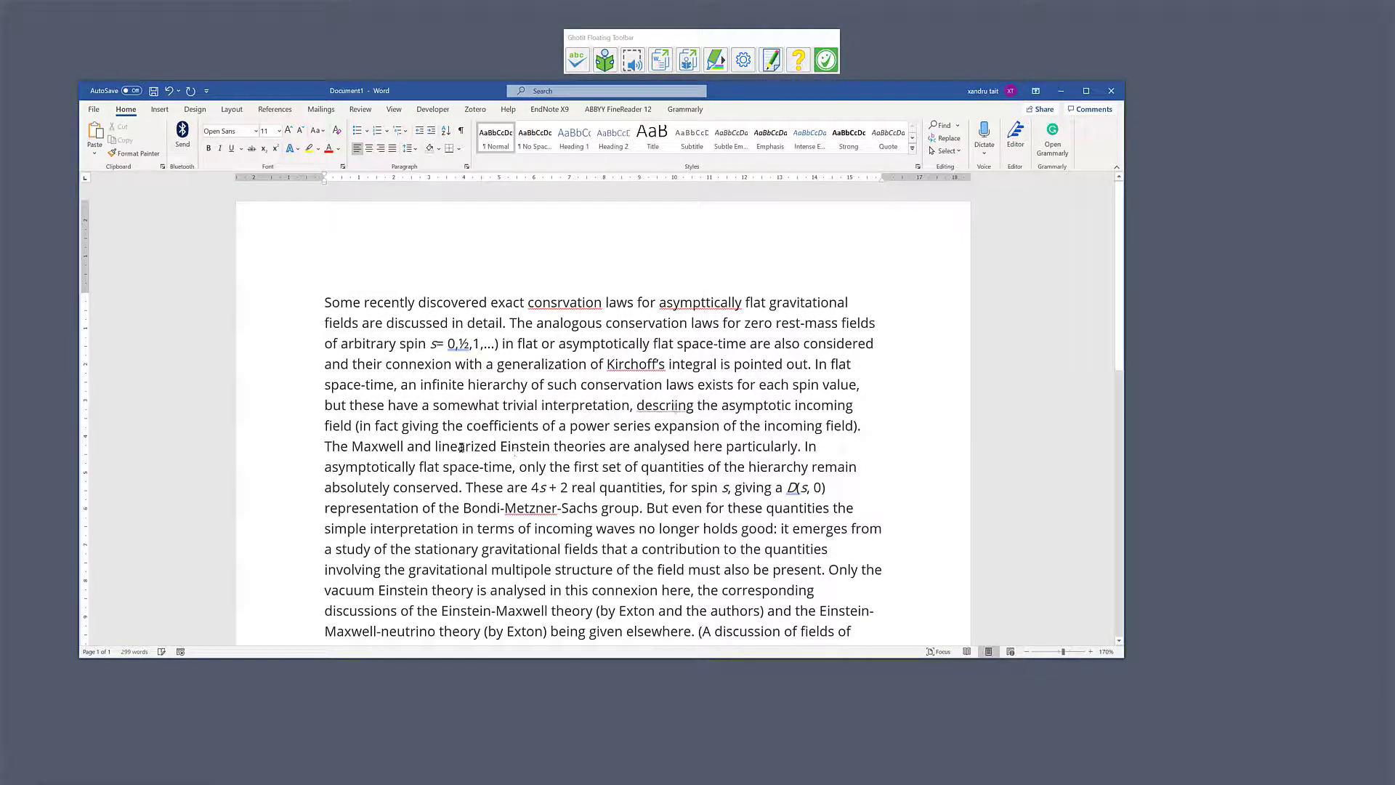
left_click(618, 487)
key("BackSpace")
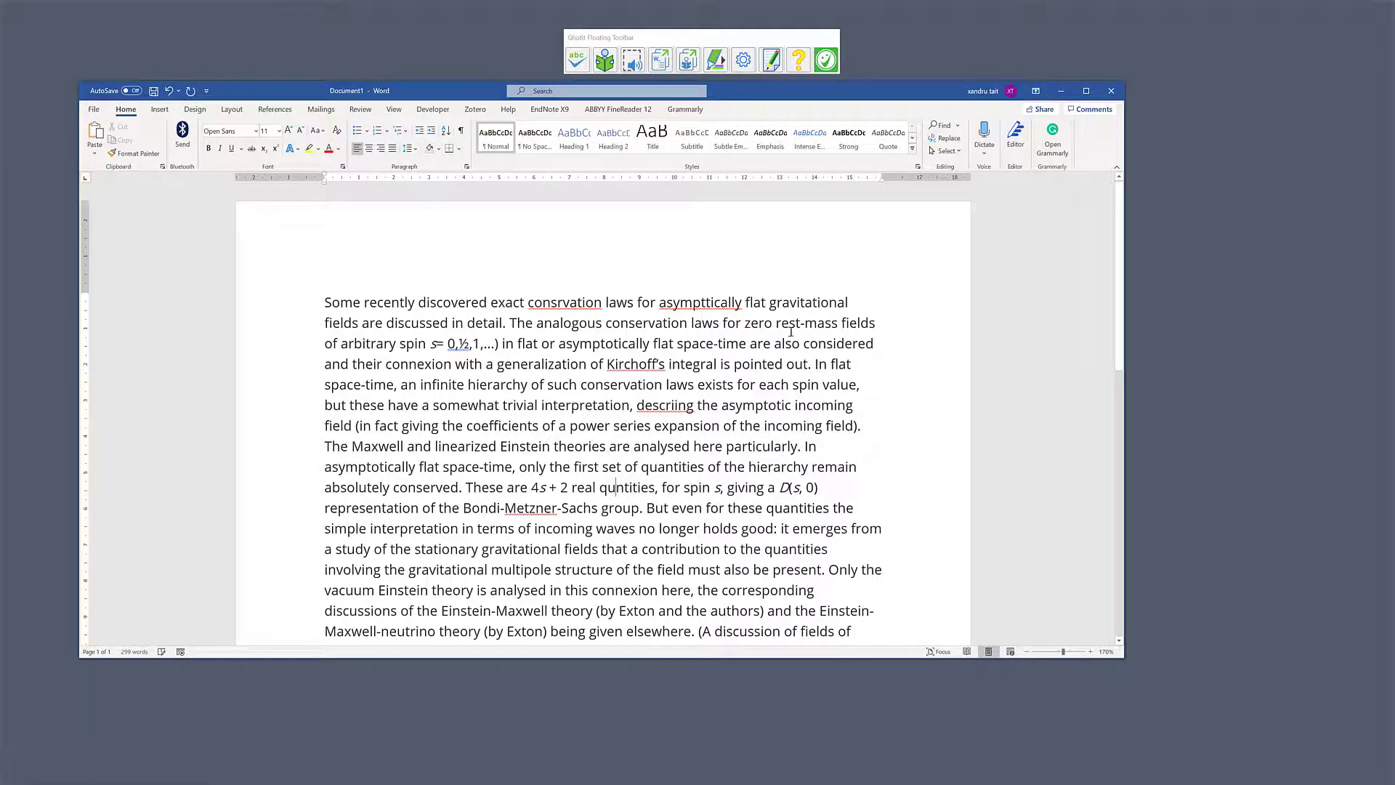
Send the Word text from its start through "a contribution to the quantities" to Ghotit for correction, dismiss the message, and maximise Ghotit
left_click(323, 302)
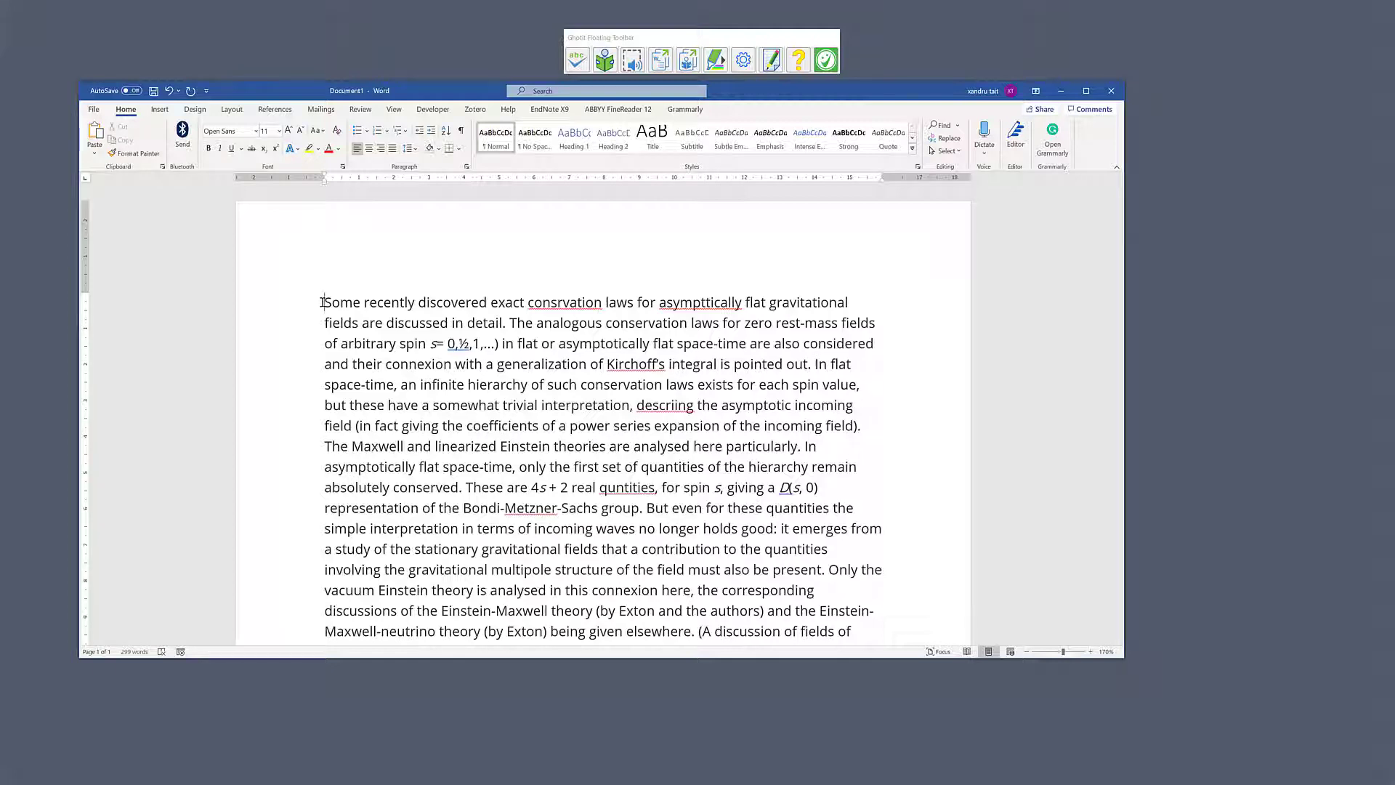
left_click_drag(321, 302, 872, 542)
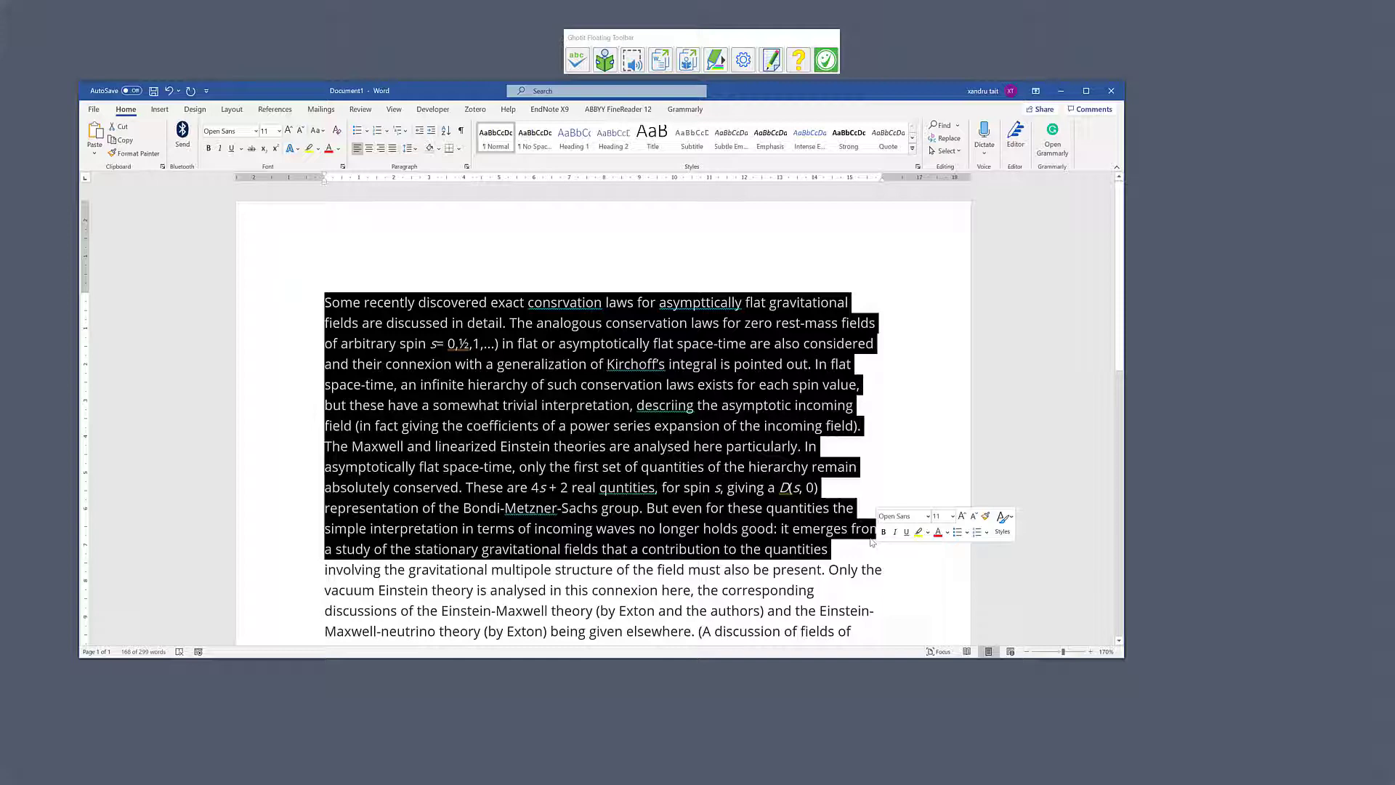
key("F6")
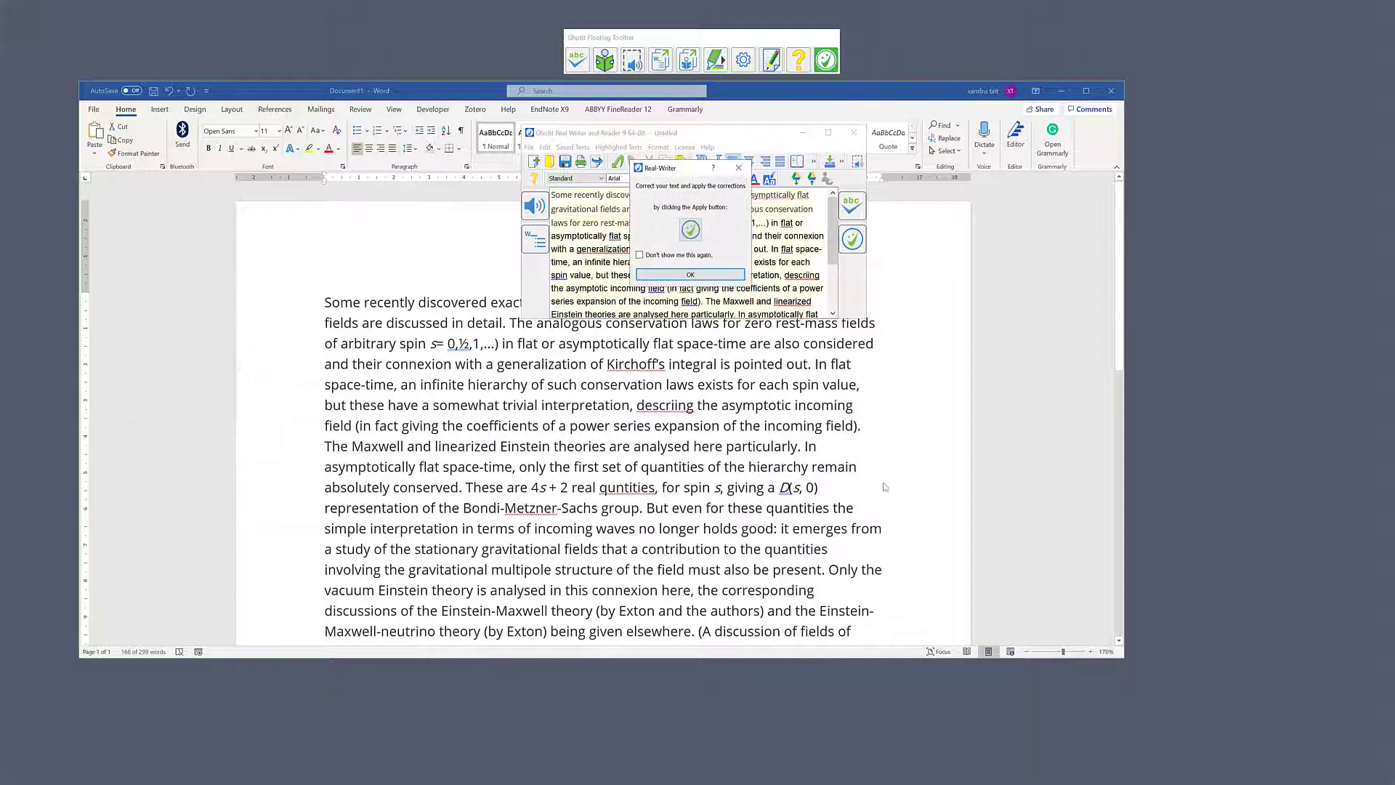
left_click(711, 274)
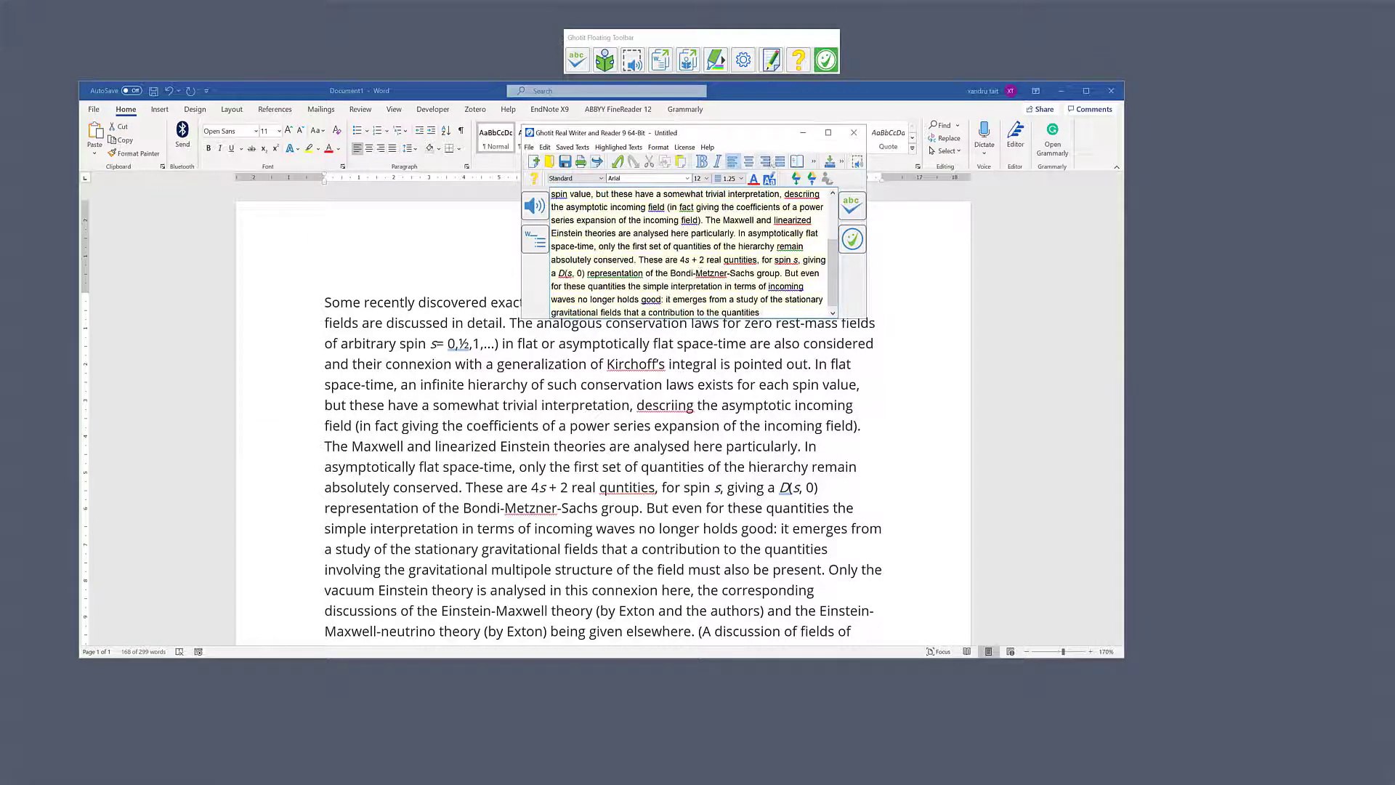
left_click(827, 134)
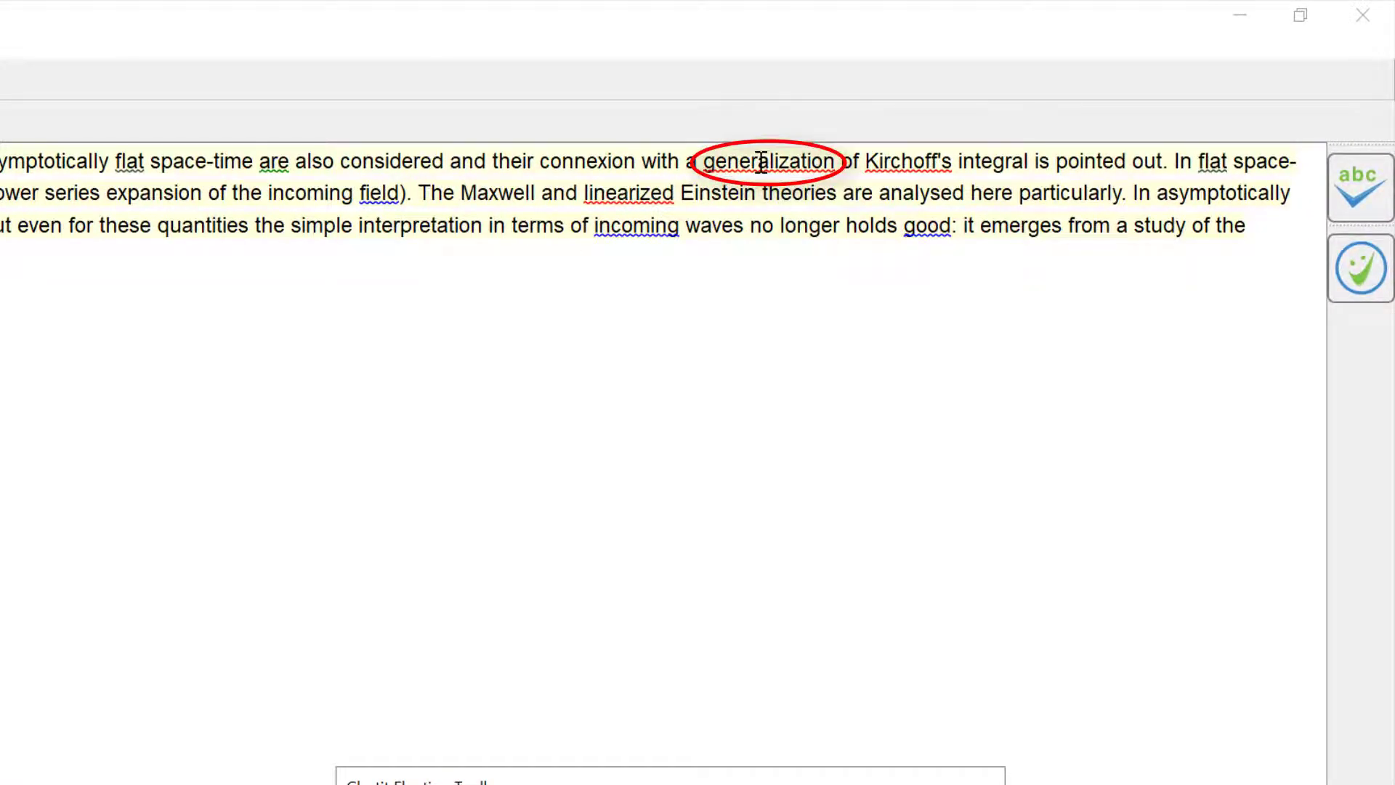
Replace "generalization" with the suggestion "generalisation" and ignore the suggestions for "Kirchoff's"
left_click(761, 162)
left_click(609, 362)
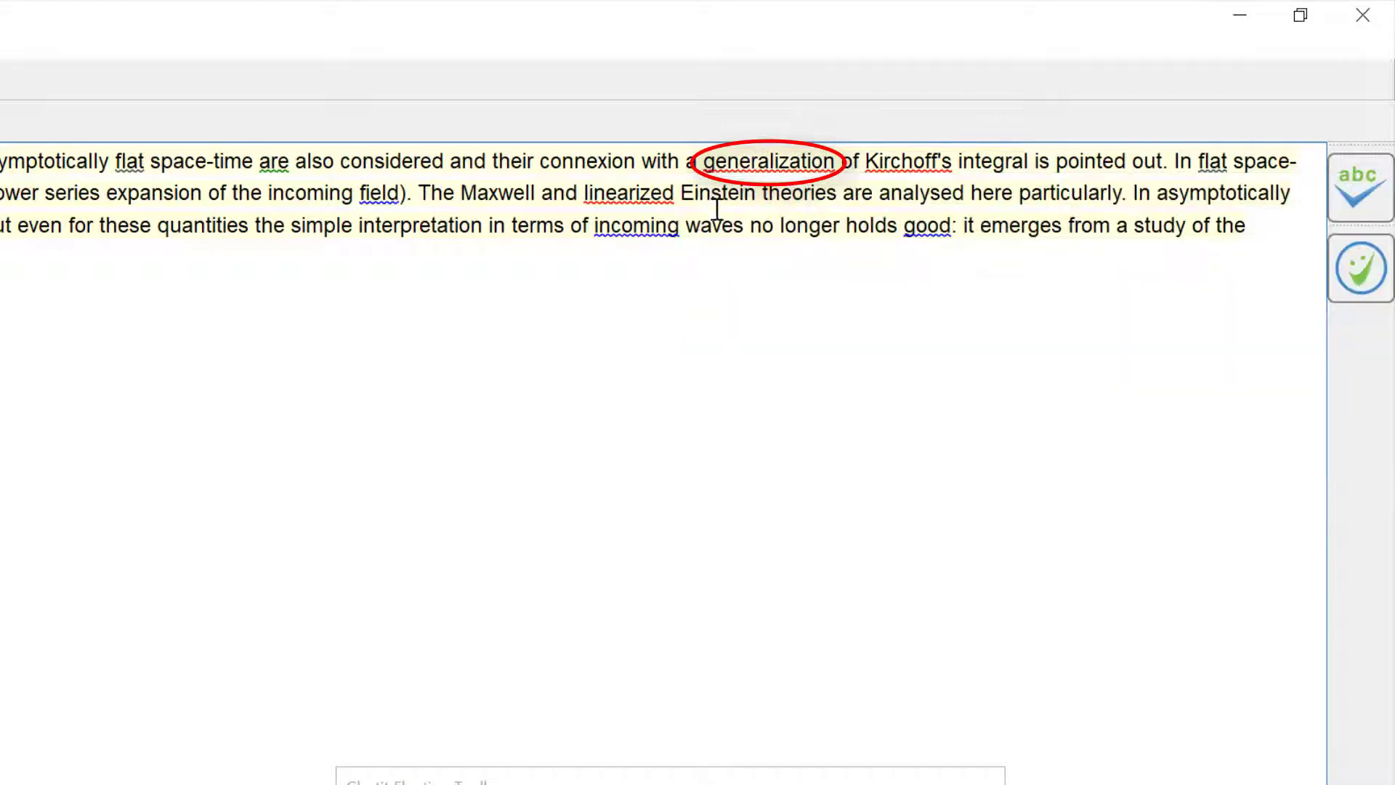
left_click(732, 167)
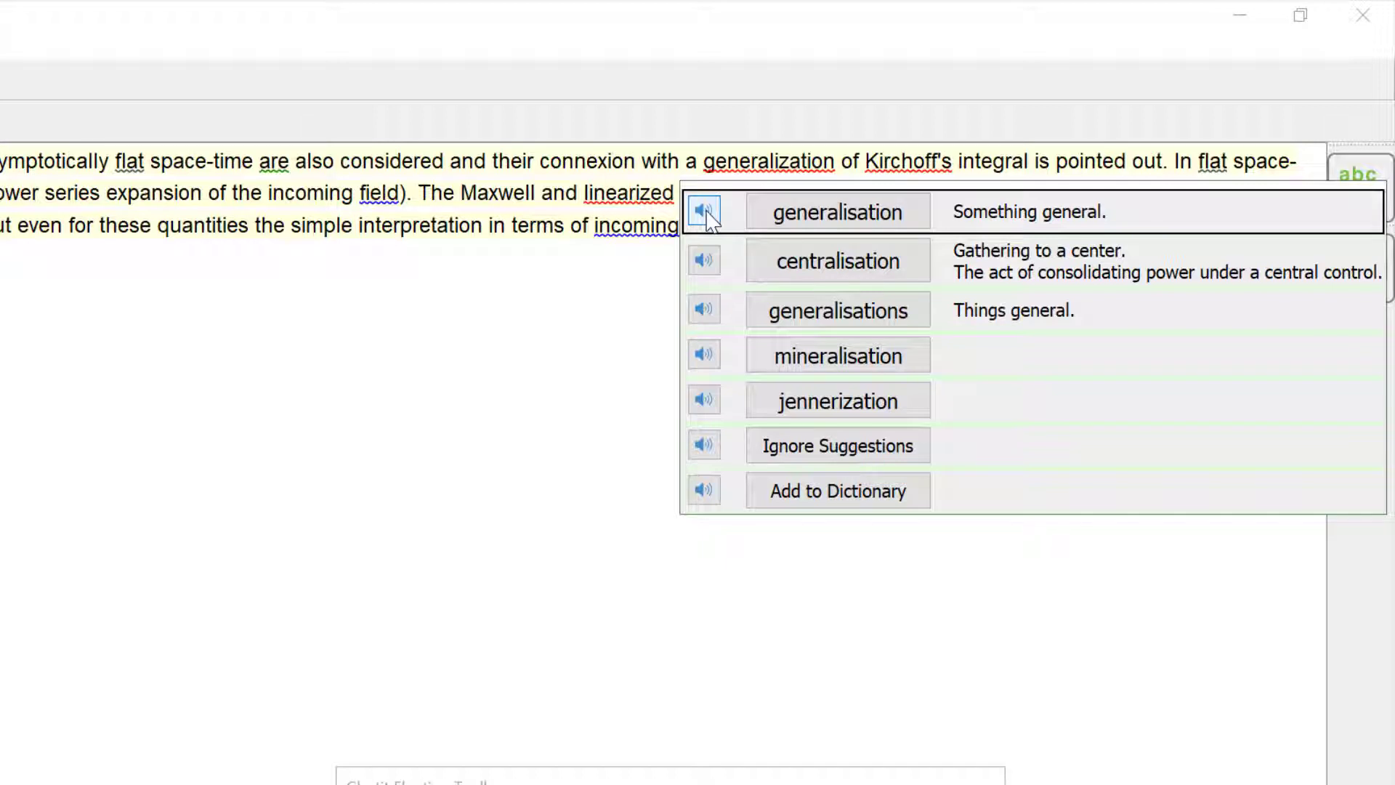
left_click(788, 212)
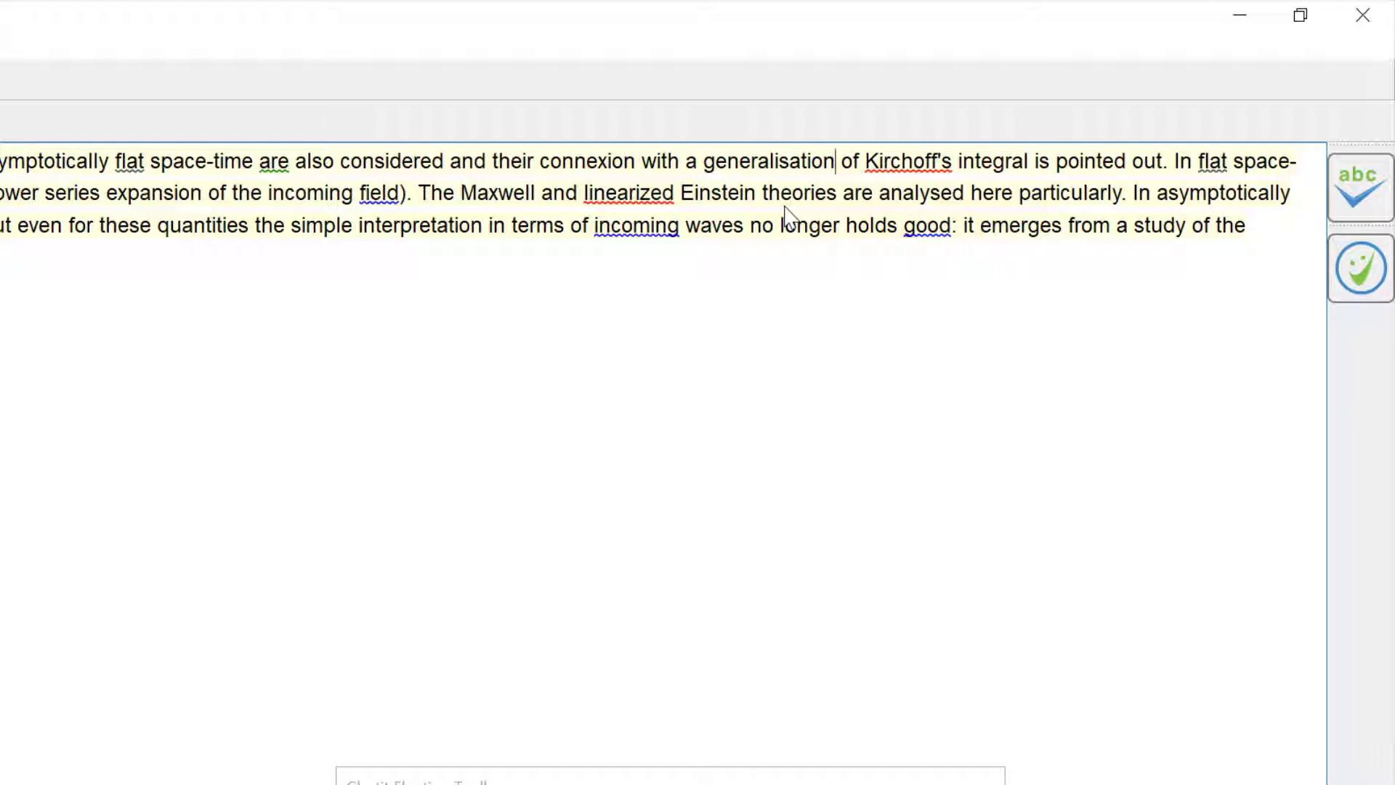
left_click(901, 162)
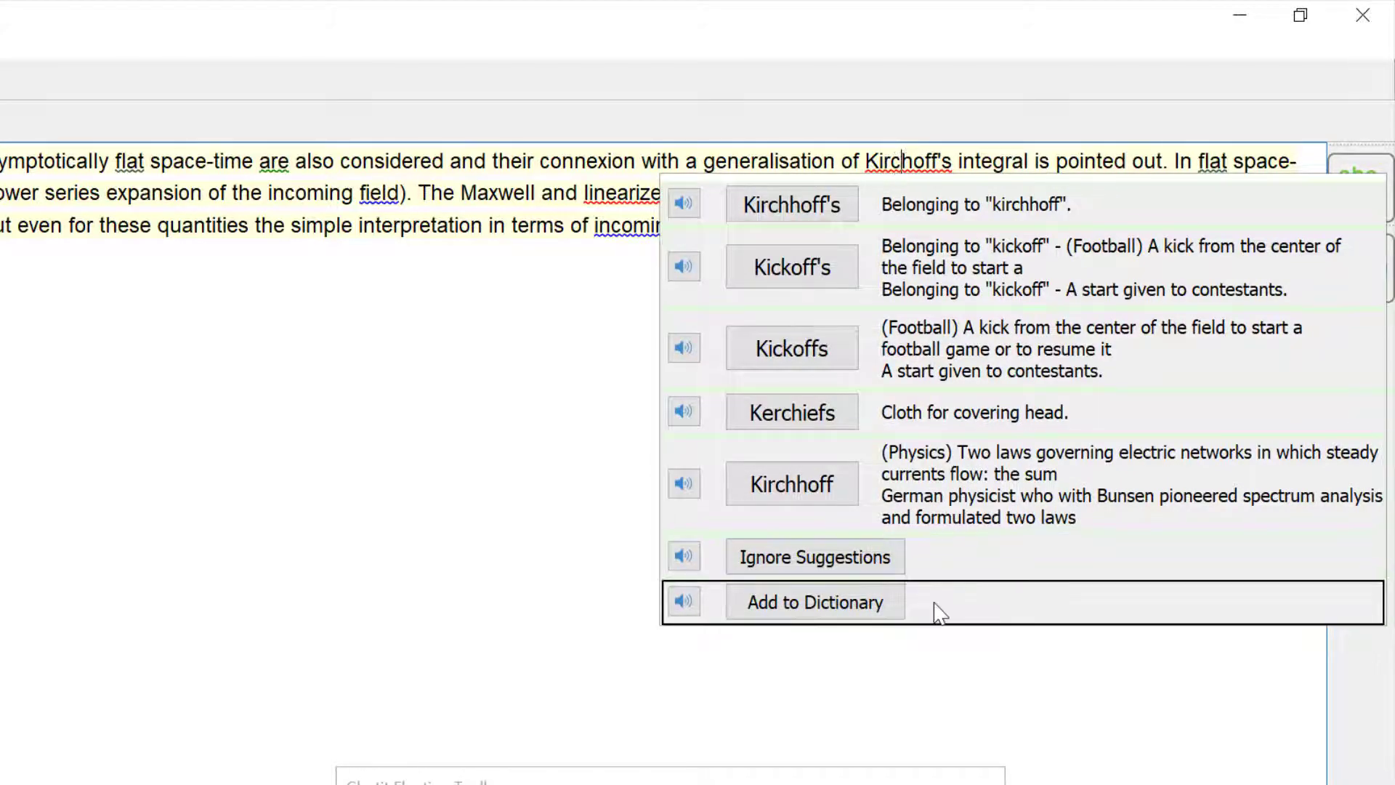
left_click(832, 574)
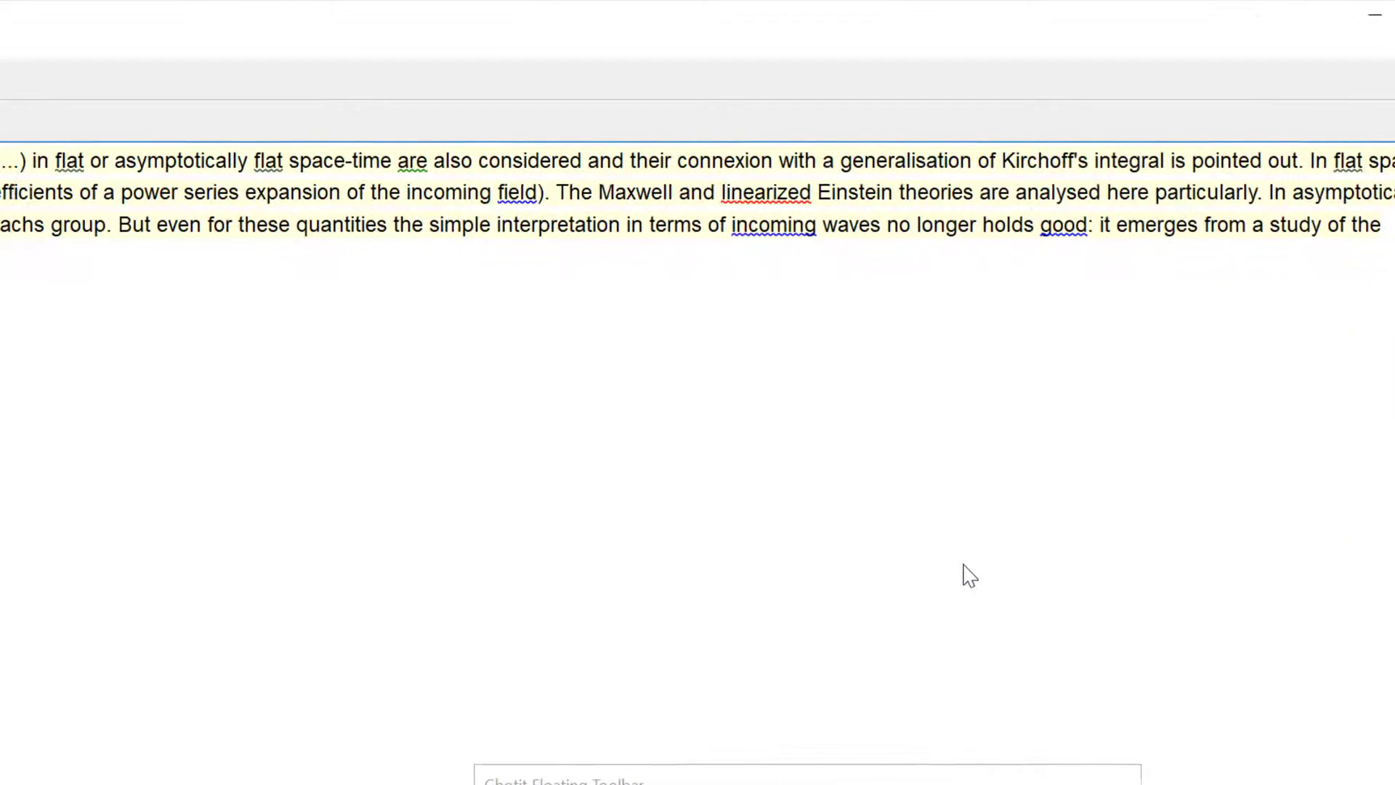
Replace "representation" with the suggestion "representations" and apply the corrections to the Word document
left_click(538, 218)
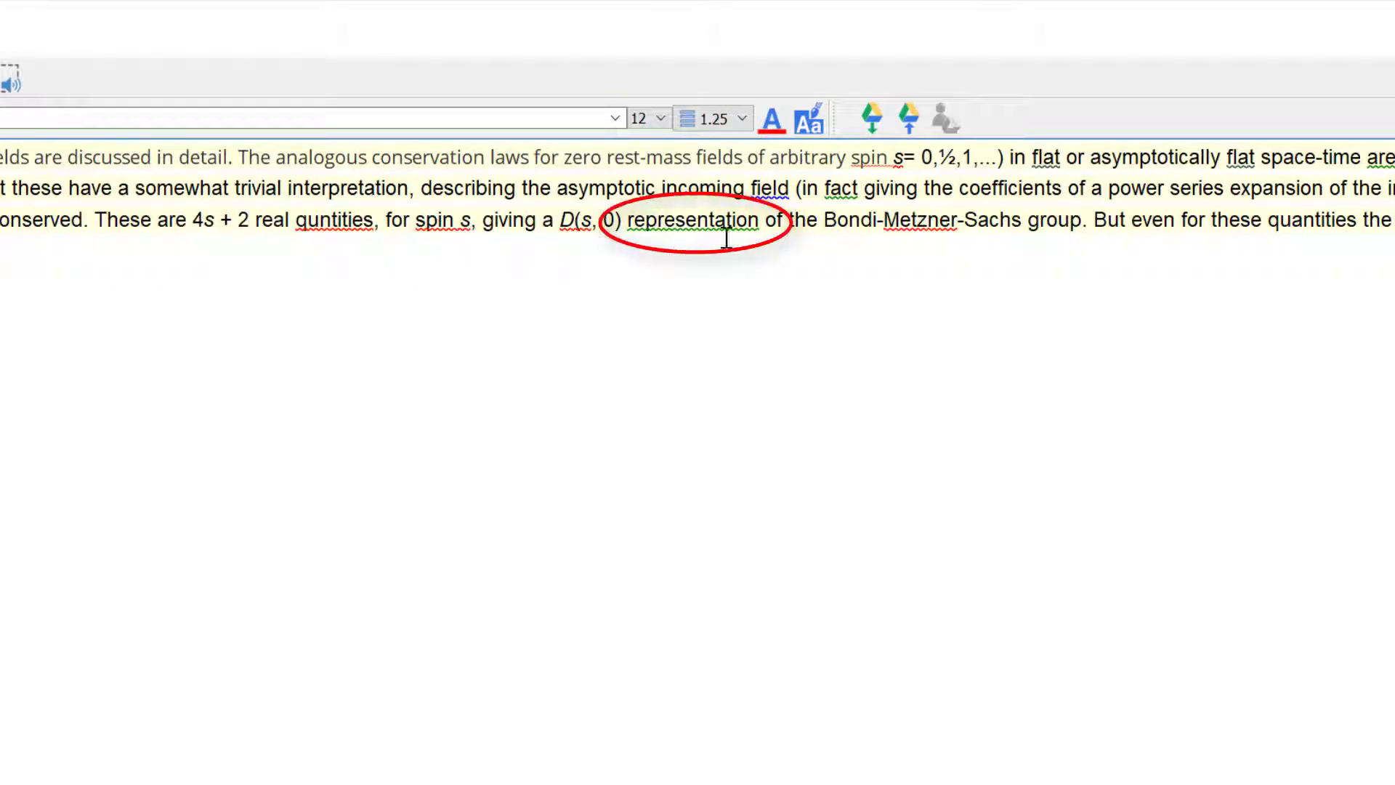
left_click(690, 218)
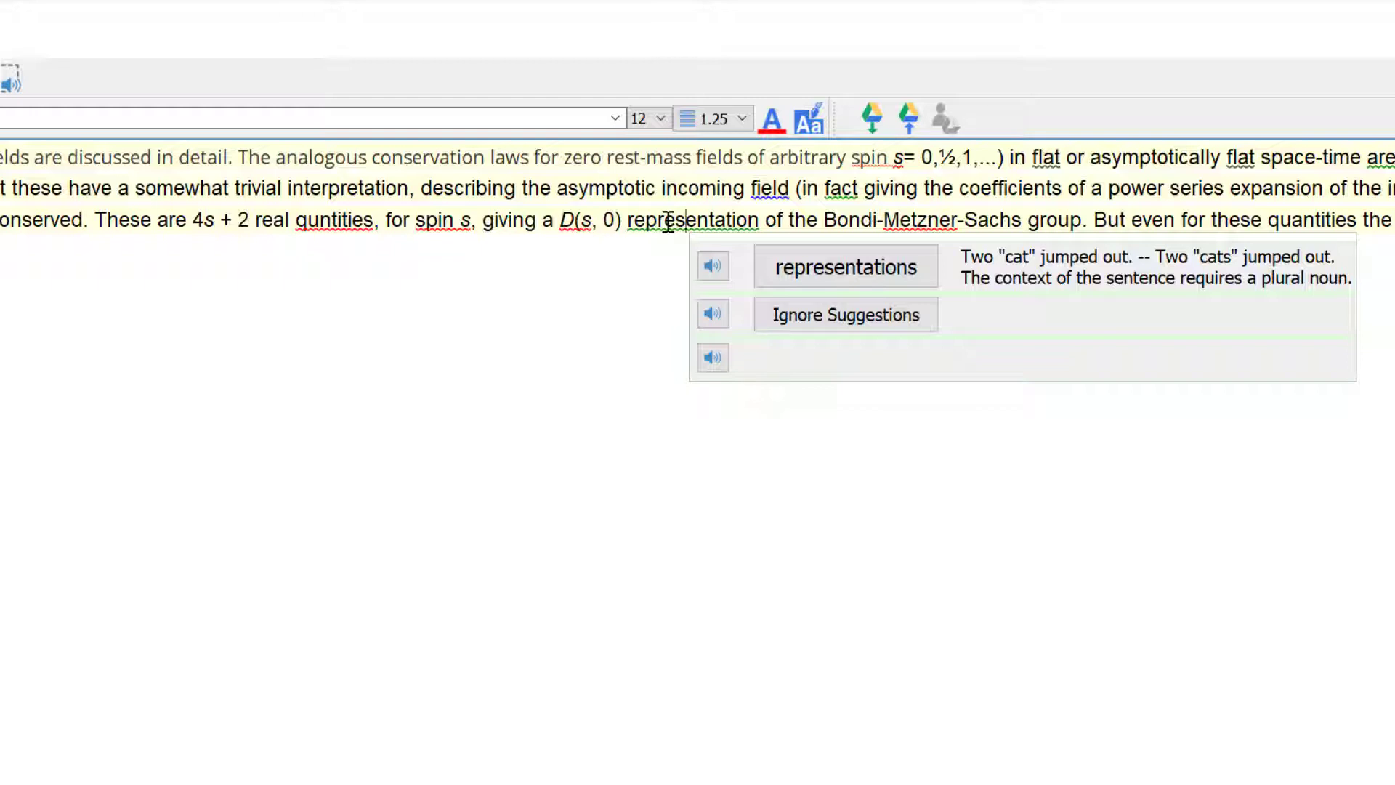
left_click(790, 269)
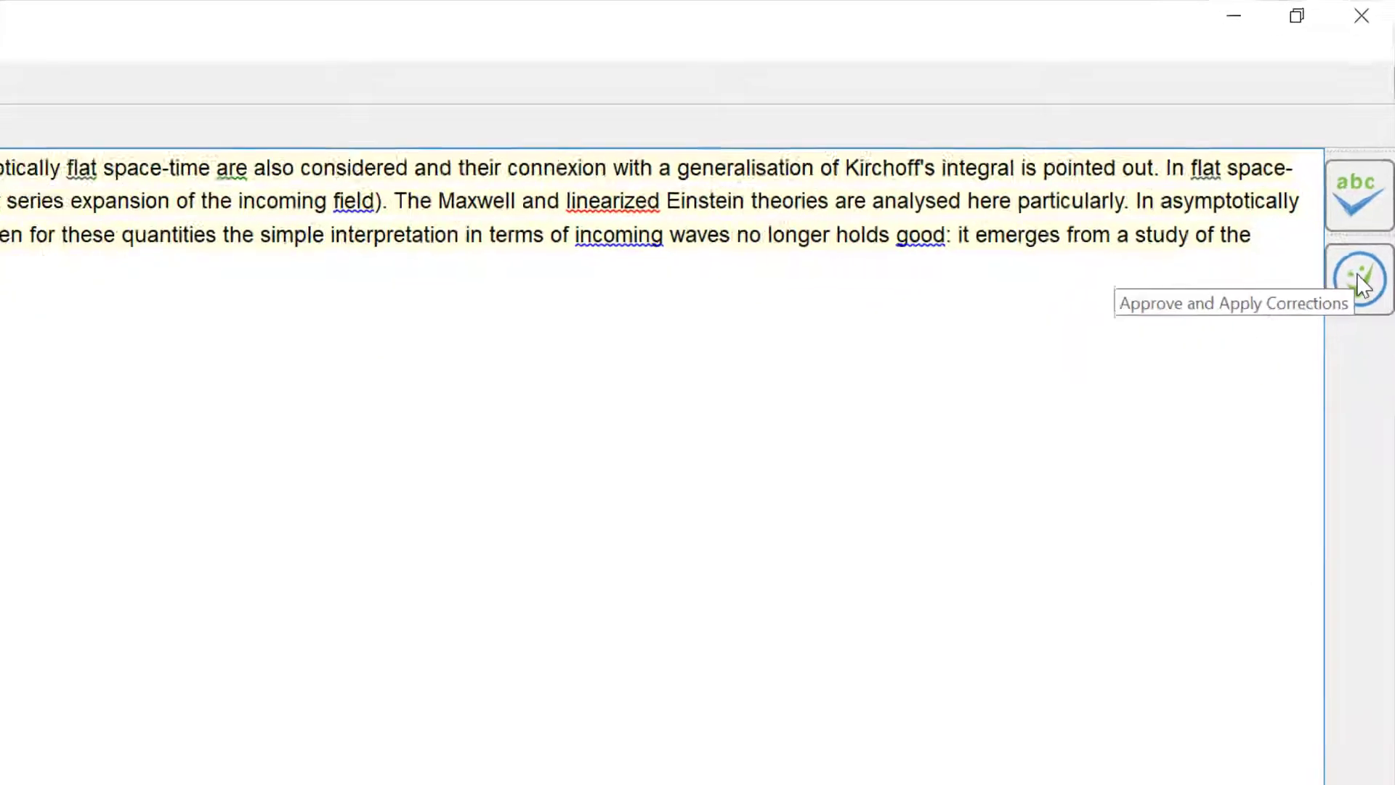
left_click(1359, 279)
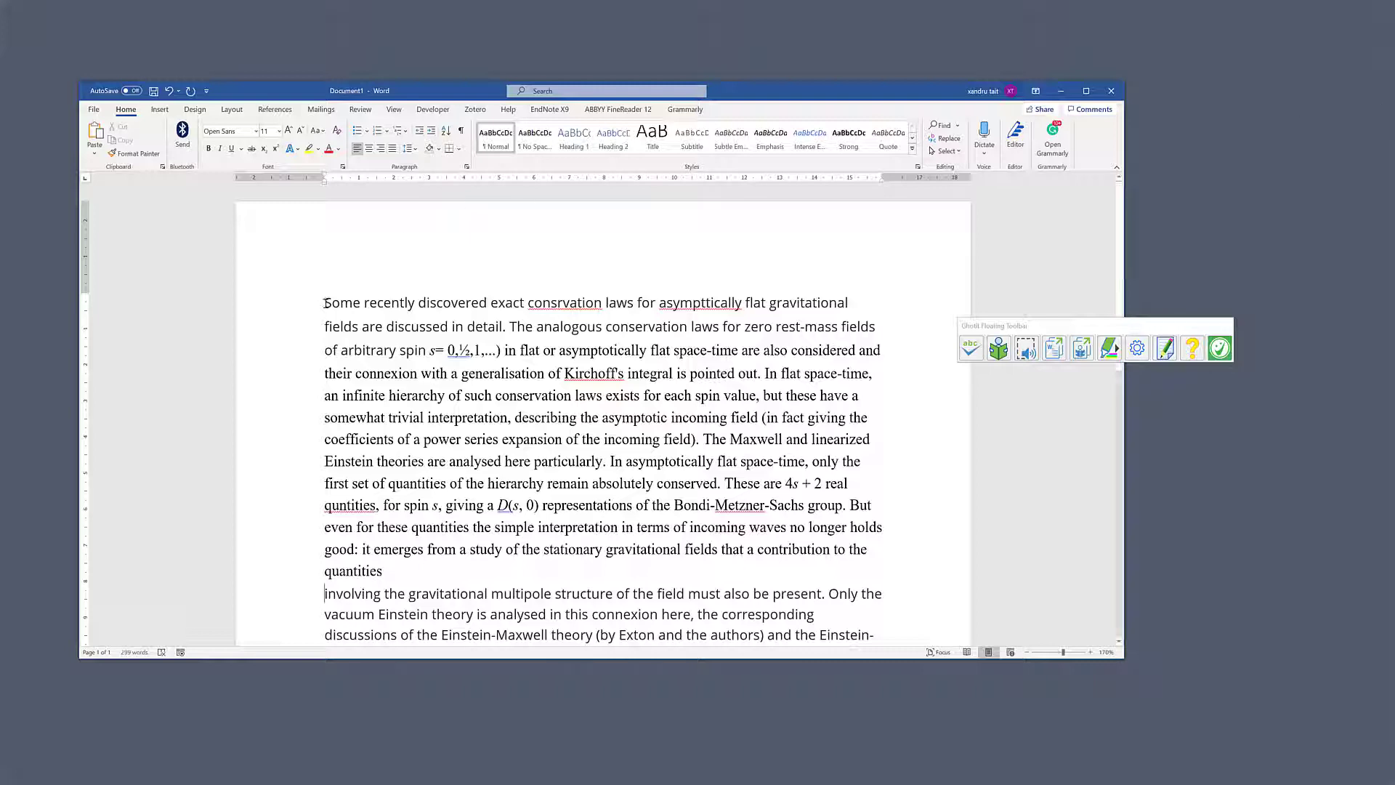
Select the corrected passage in Word through "quantities", send it to Ghotit again, and have it read aloud
left_click_drag(324, 302, 806, 571)
left_click_drag(806, 571, 808, 575)
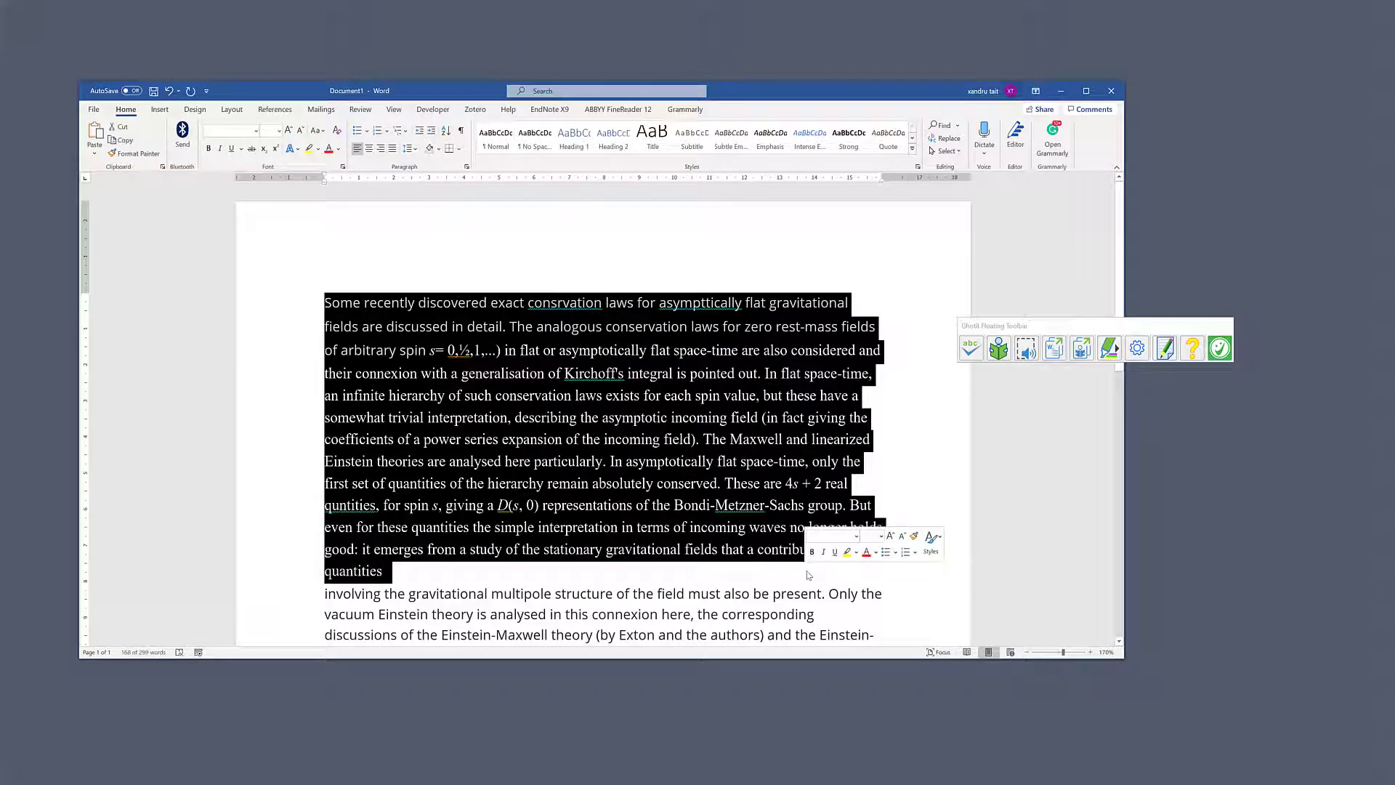
key("F6")
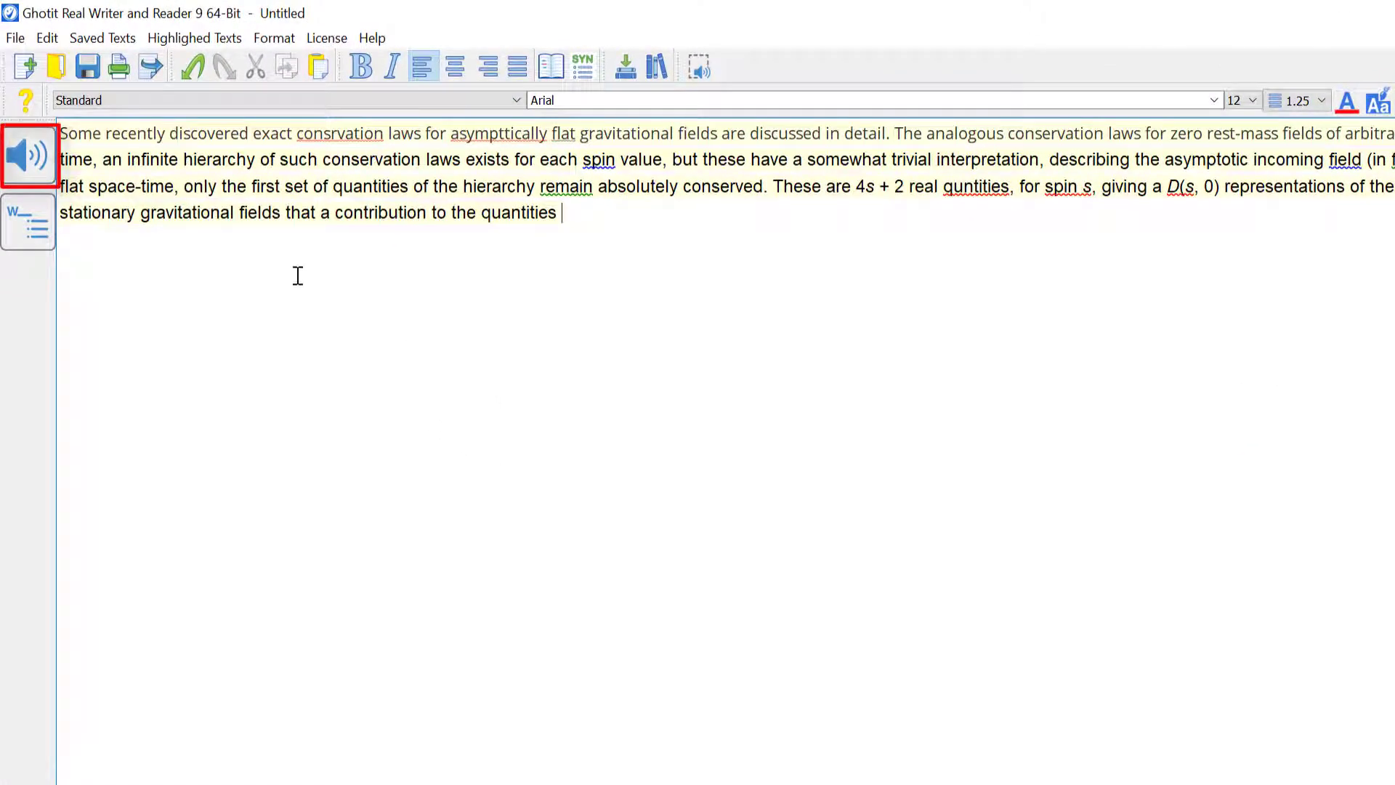
left_click(34, 154)
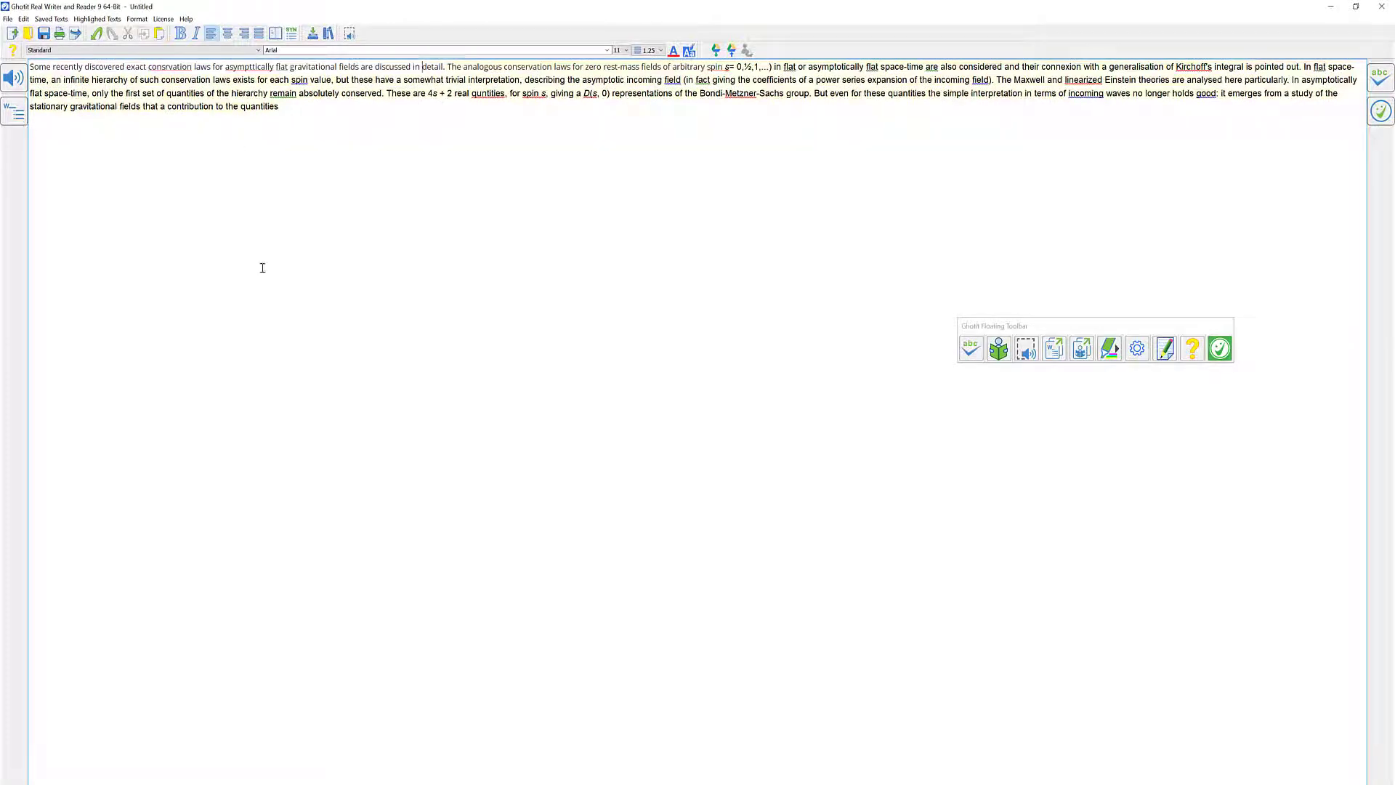
Switch to the browser, select the abstract from its start to the "discussions" line, and have it read aloud in place, stopping the reading
key("alt+Tab")
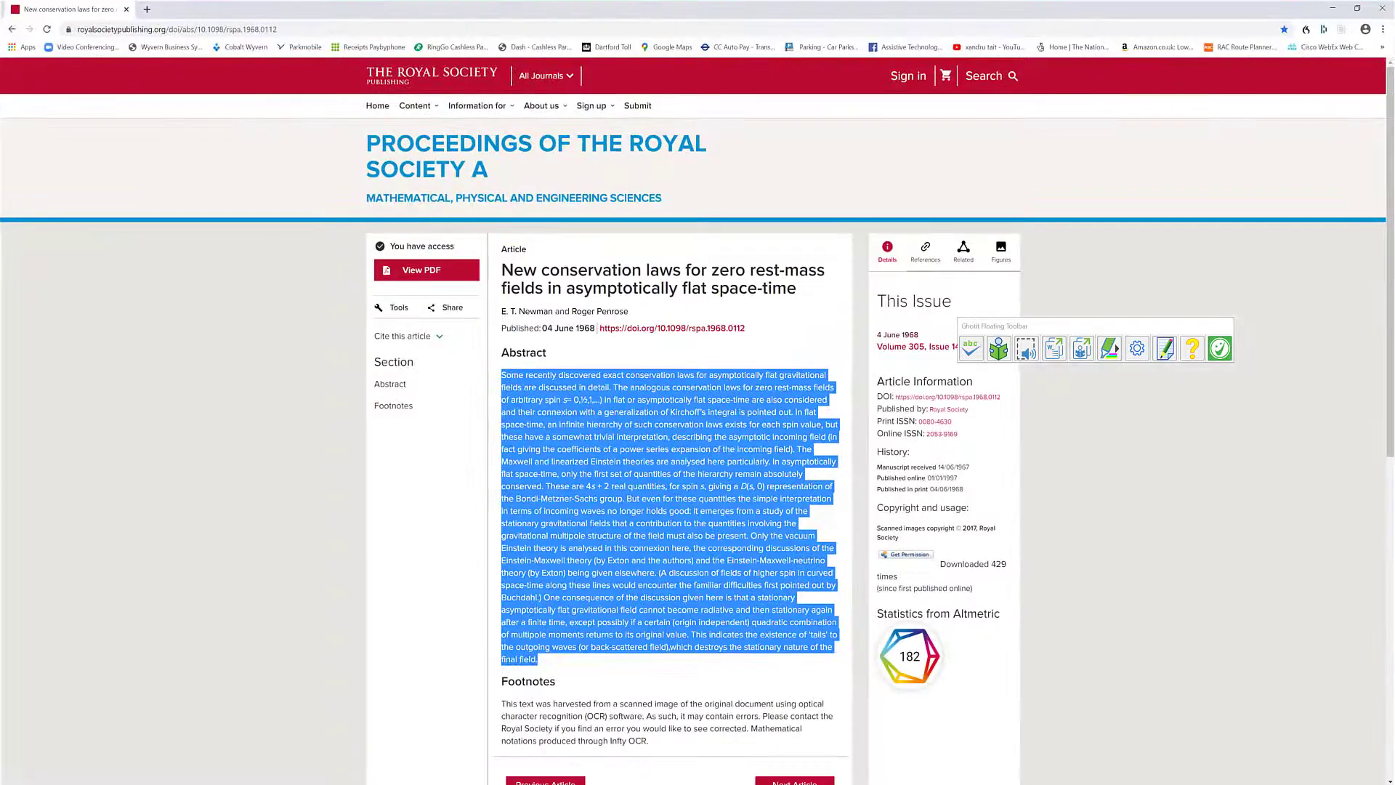
left_click(662, 674)
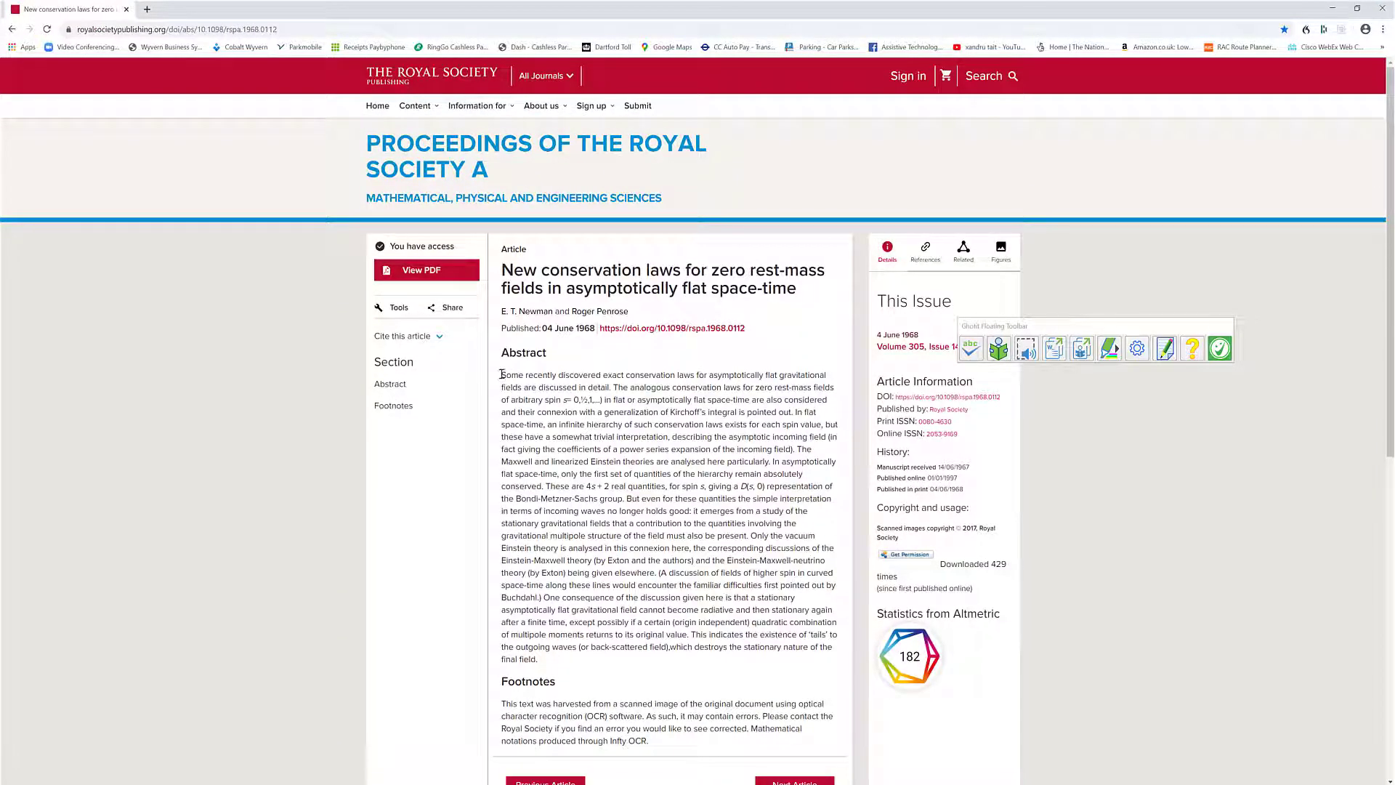
left_click_drag(501, 375, 782, 548)
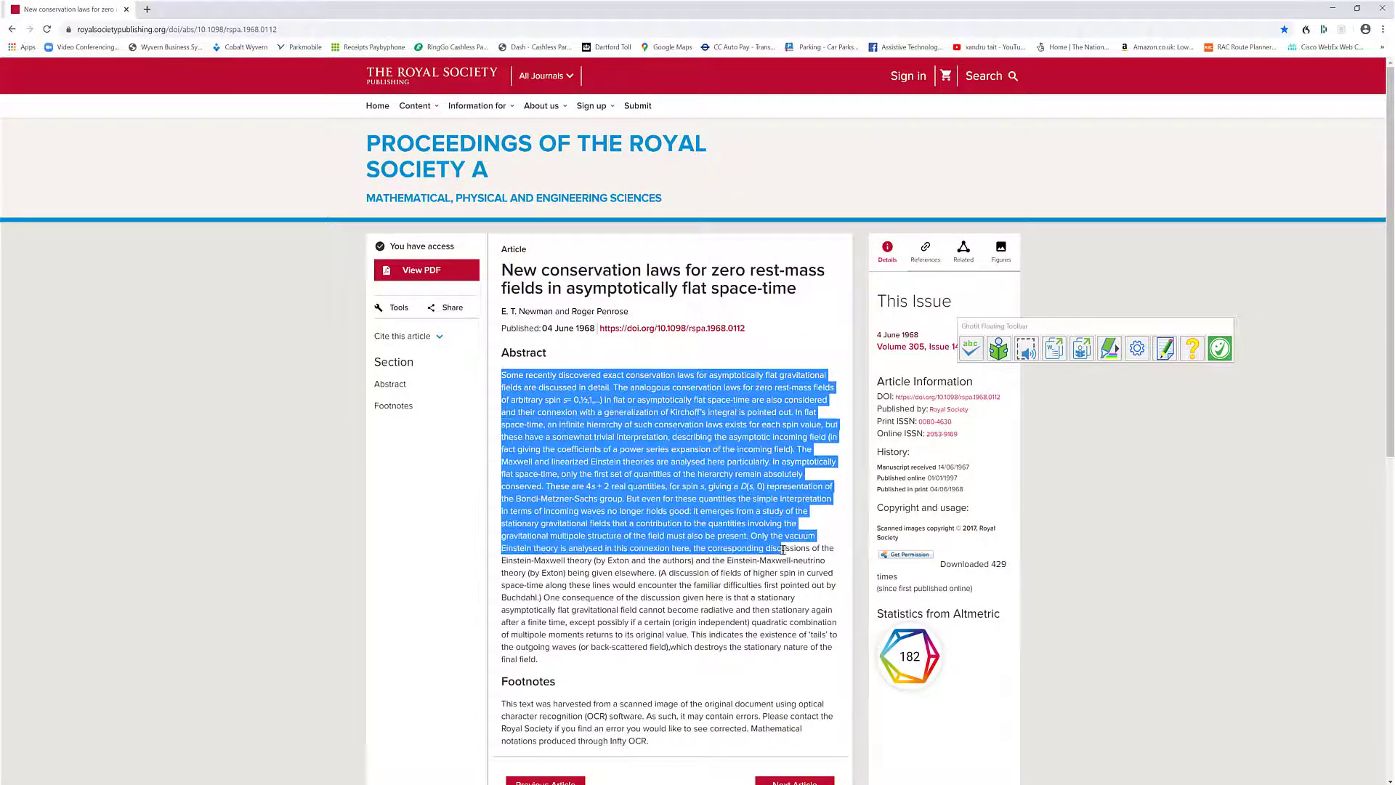
left_click_drag(1081, 328, 657, 160)
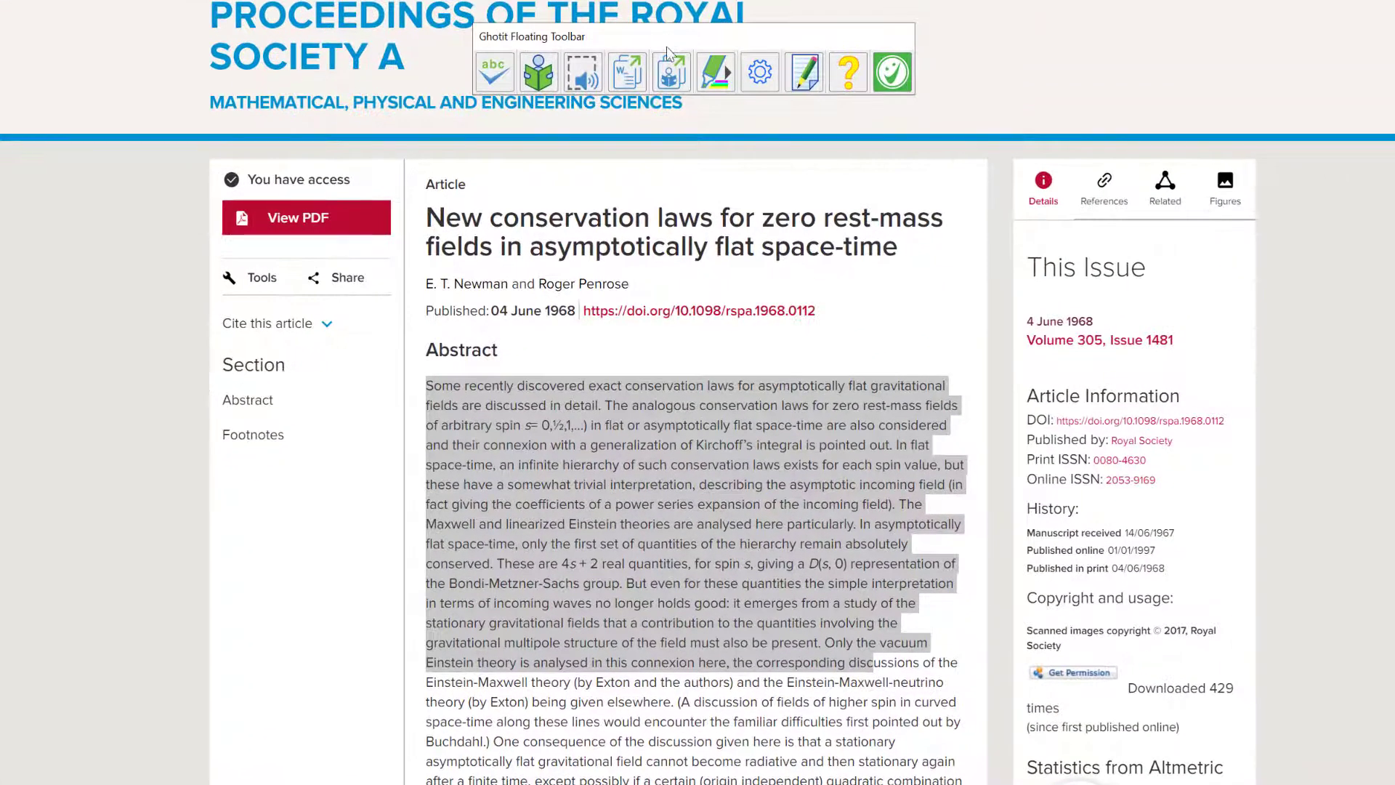
left_click(670, 73)
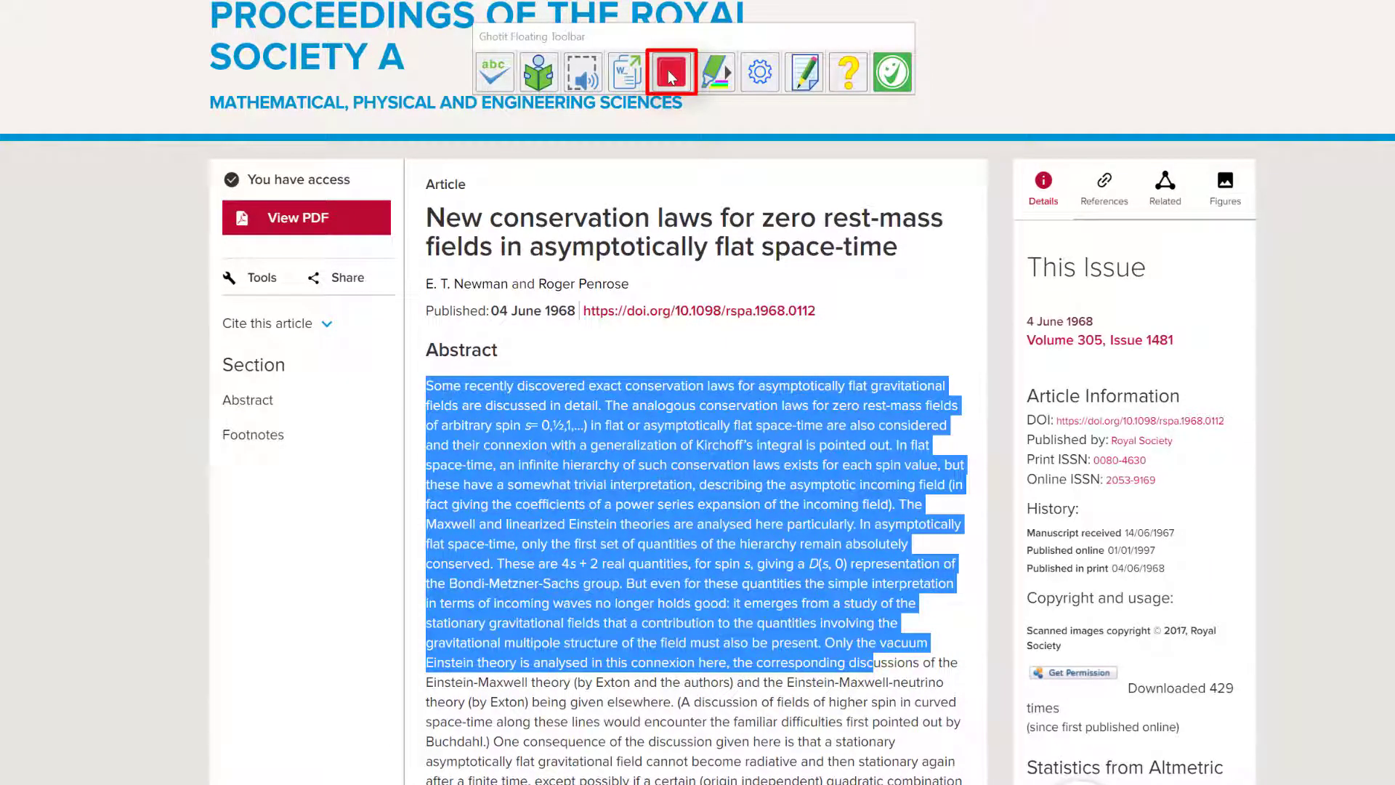
left_click(670, 73)
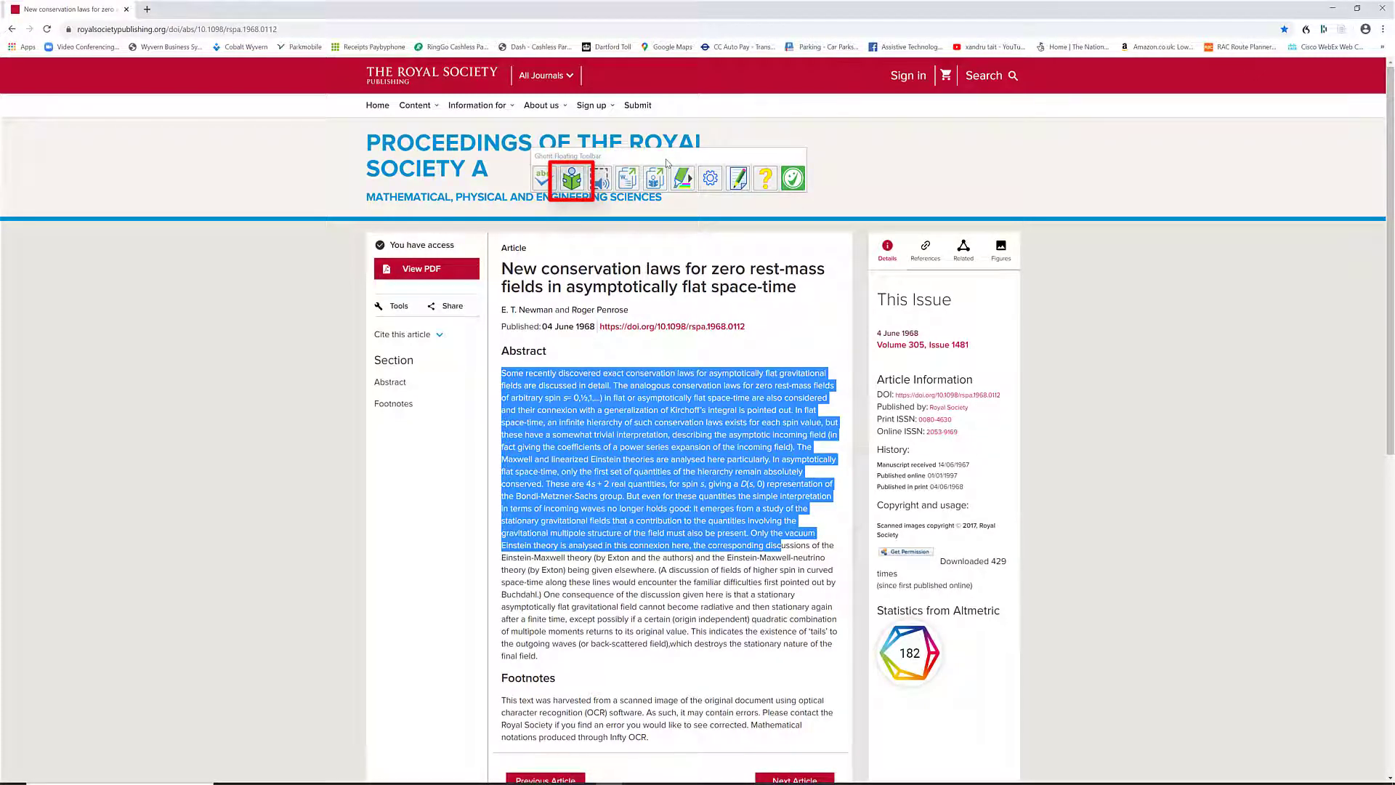
Send the selected abstract text to Ghotit's reader and pause the reading
left_click(573, 186)
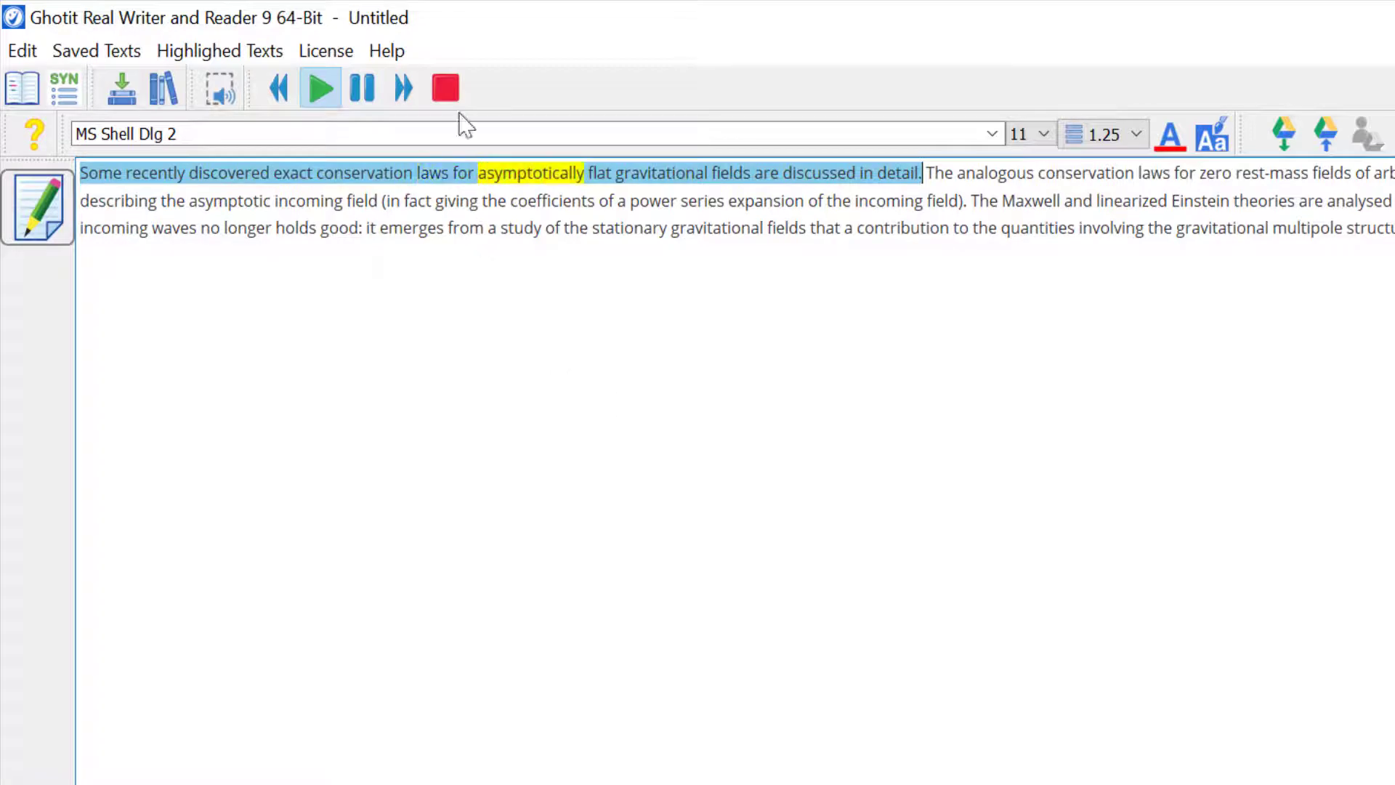
left_click(368, 88)
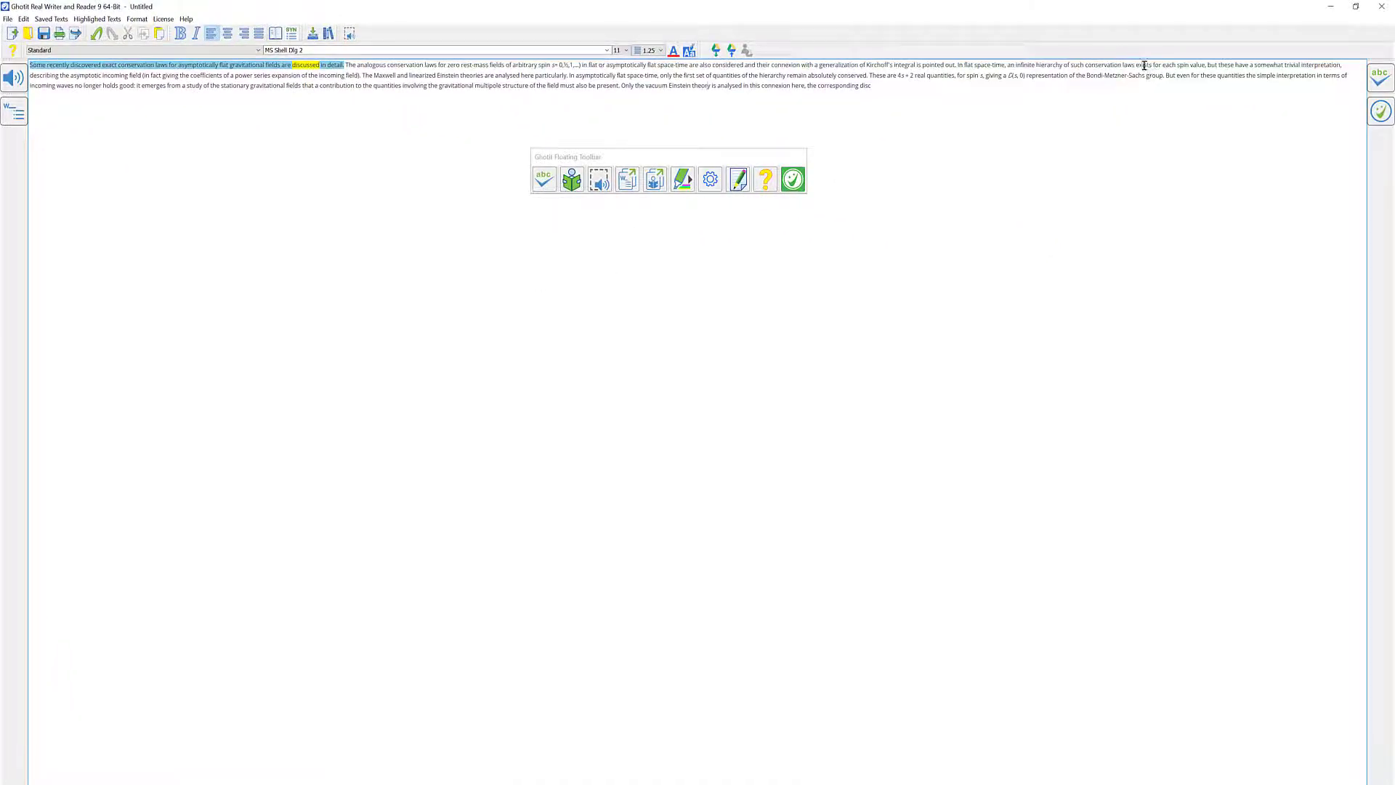
Look up synonyms for "exists" in the abstract text, have the entry for "lives" read aloud, and close the list
left_click(1144, 65)
left_click(292, 34)
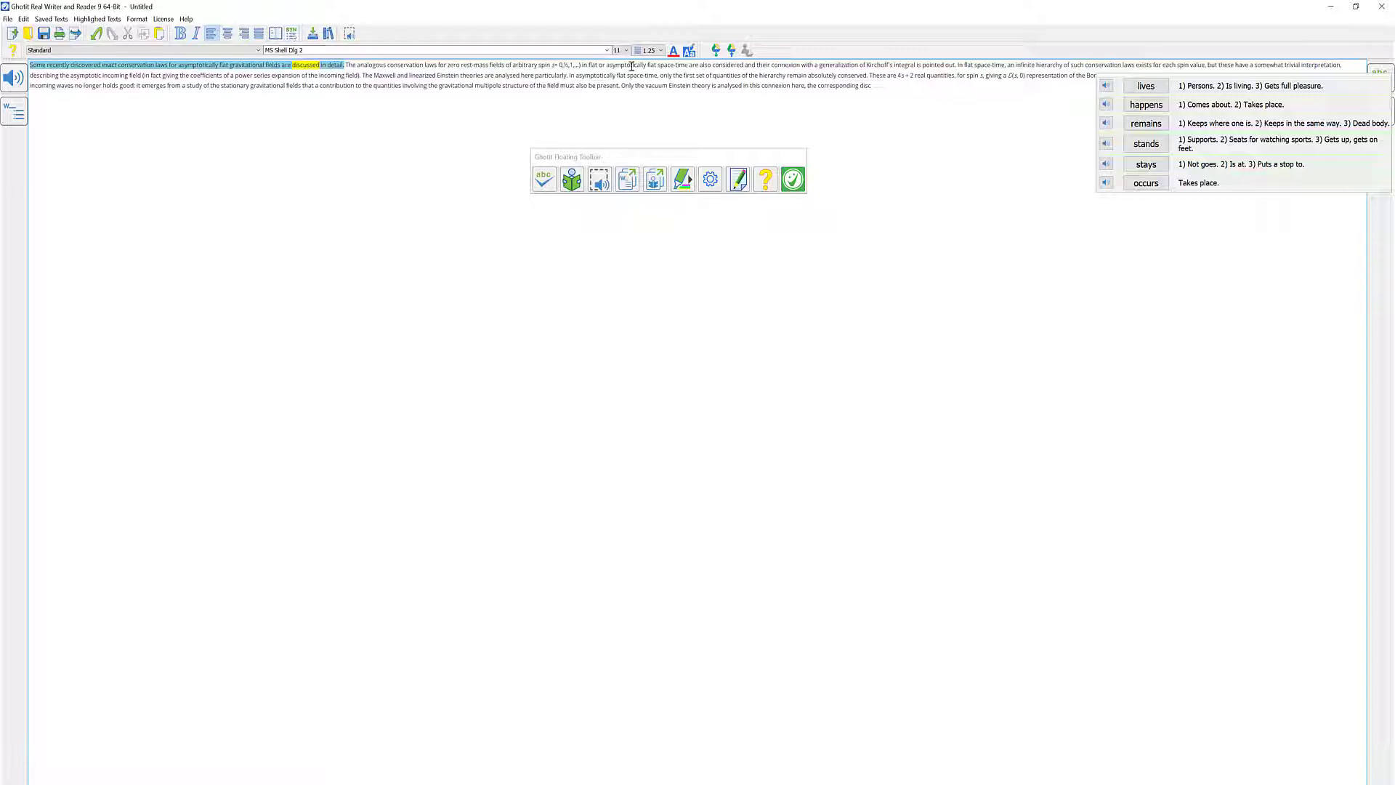
left_click(1106, 90)
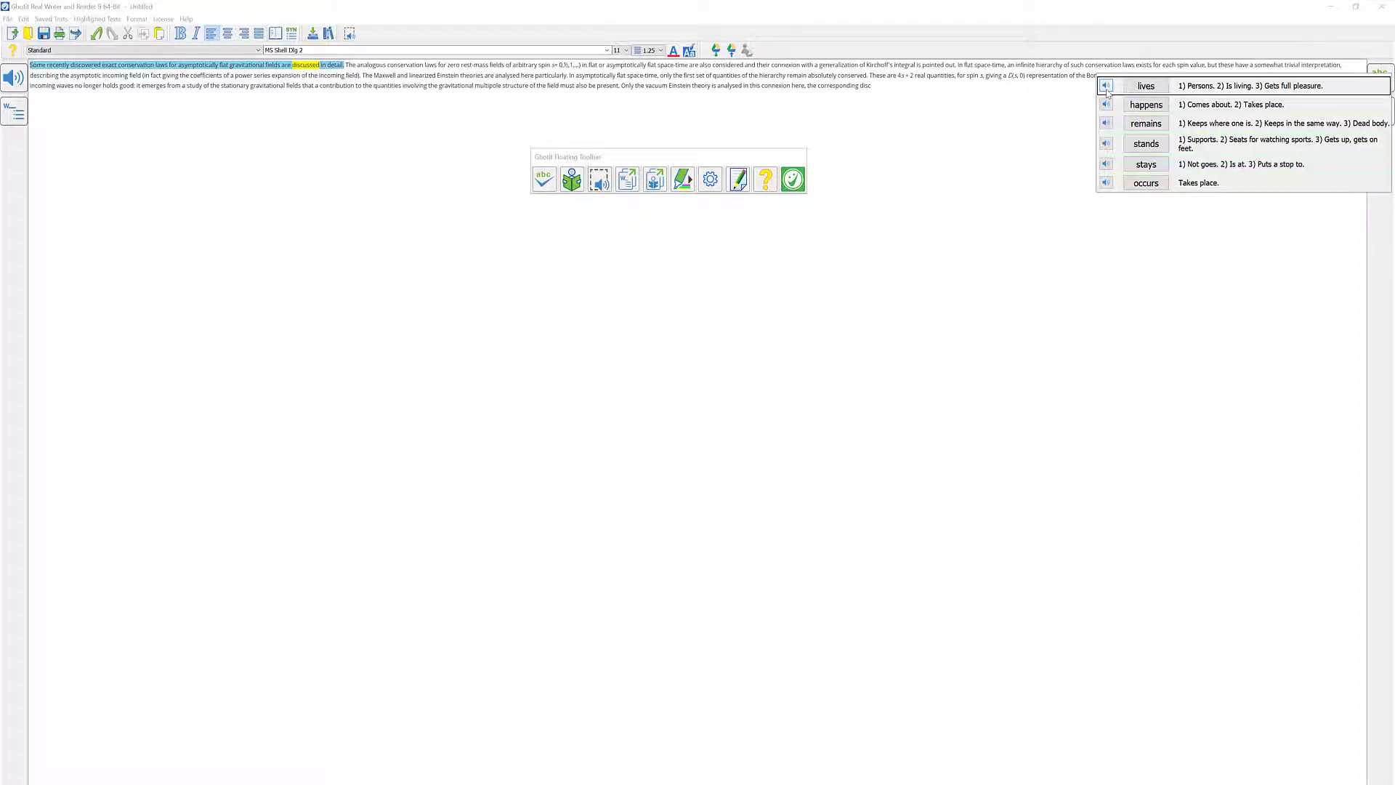
left_click(1065, 192)
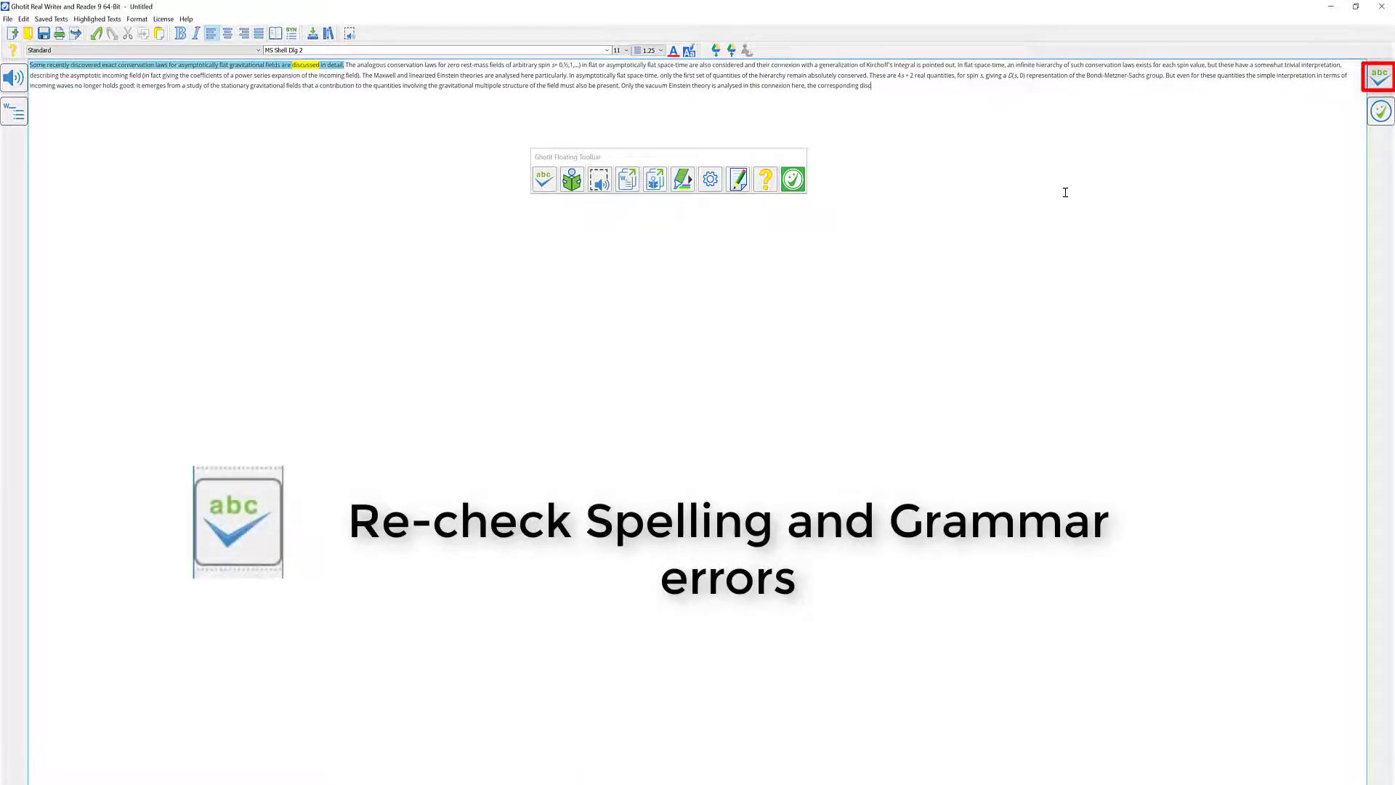
Re-check the abstract text for spelling and grammar errors, then minimize the browser behind Ghotit and maximize the Ghotit editor again
left_click(1377, 77)
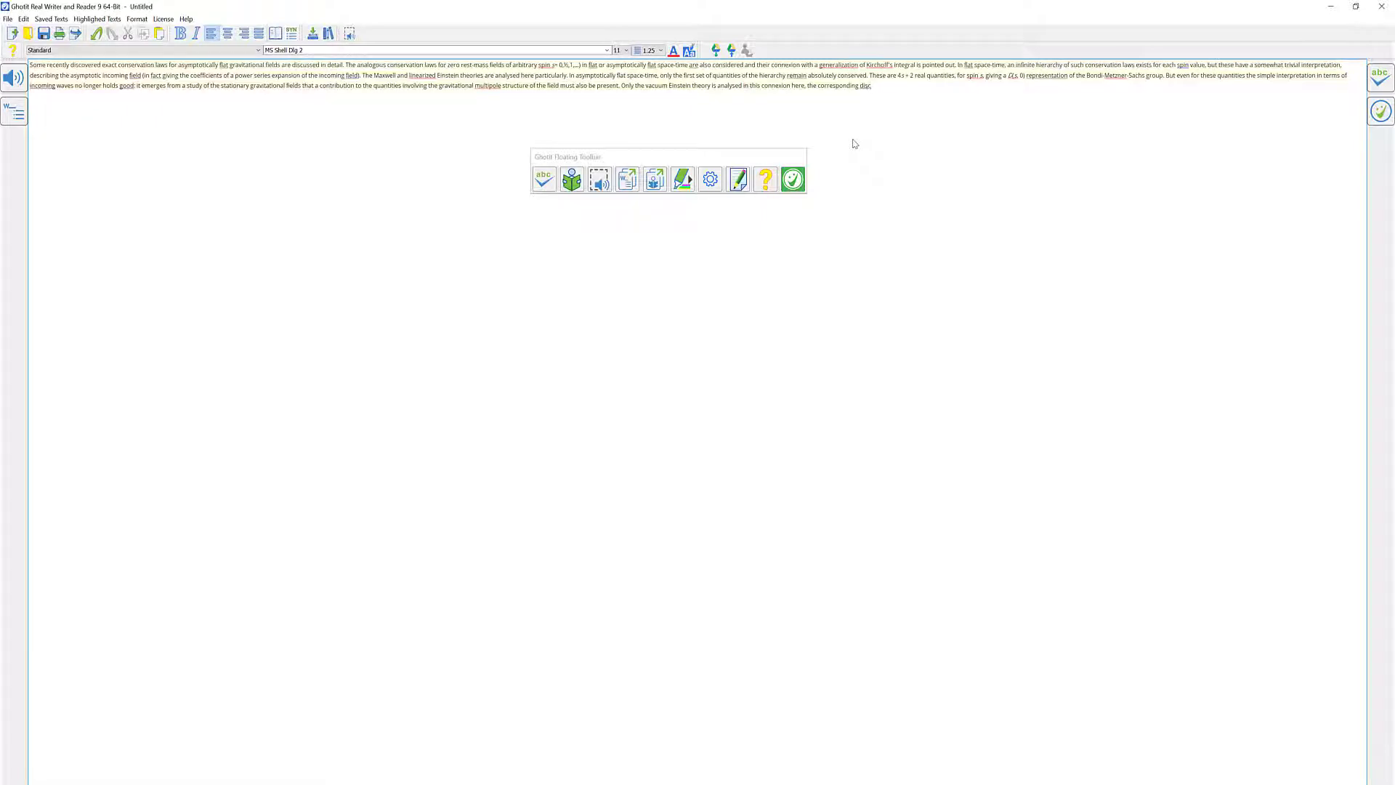
left_click(1356, 6)
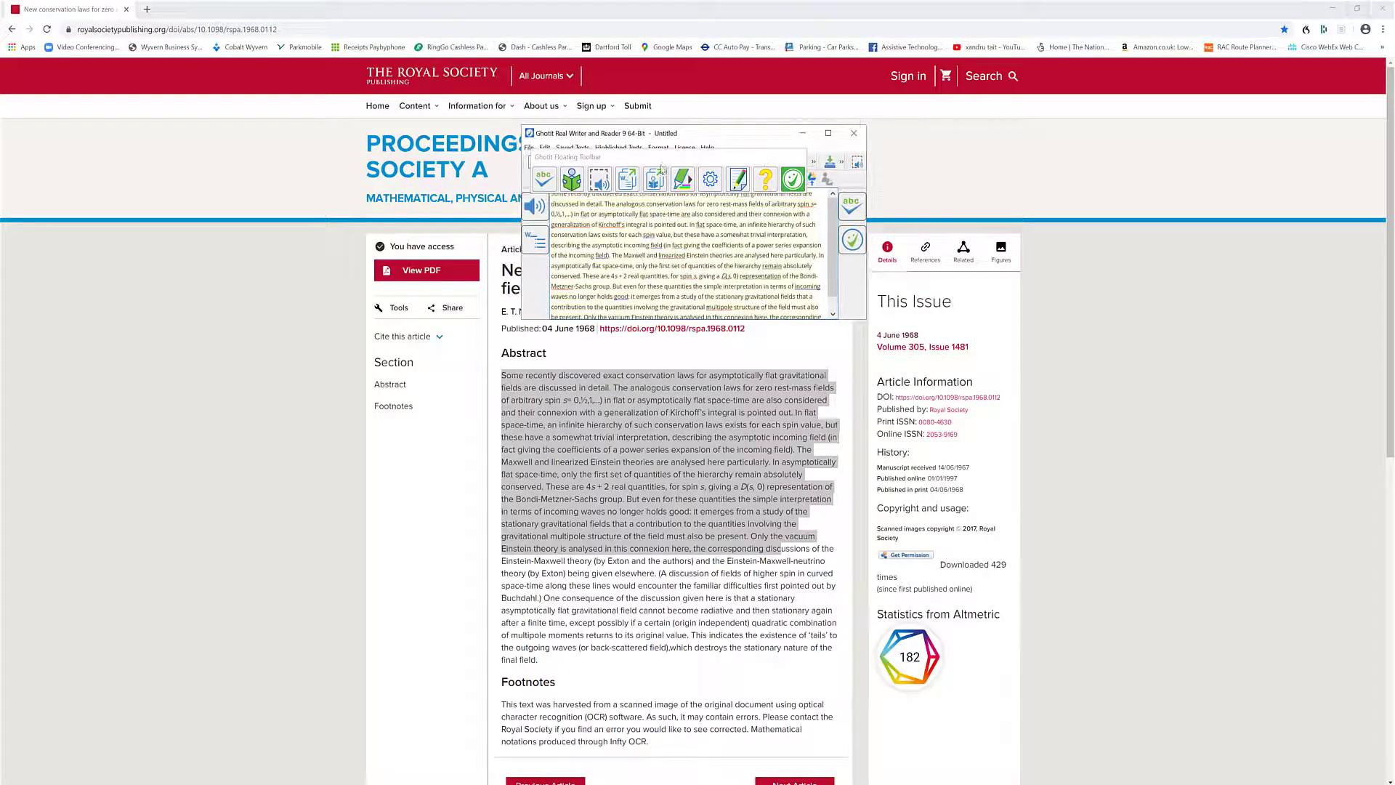
left_click(1333, 9)
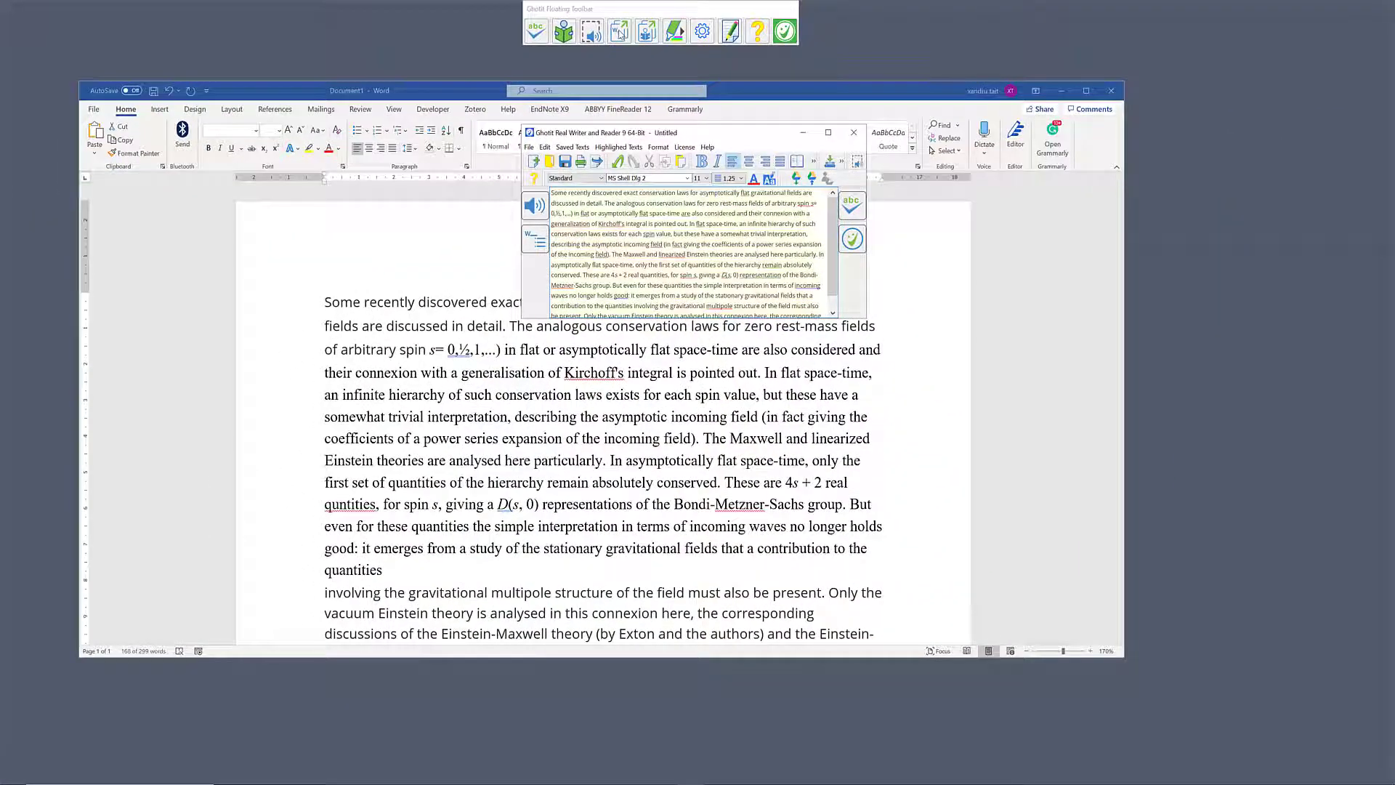
left_click(828, 132)
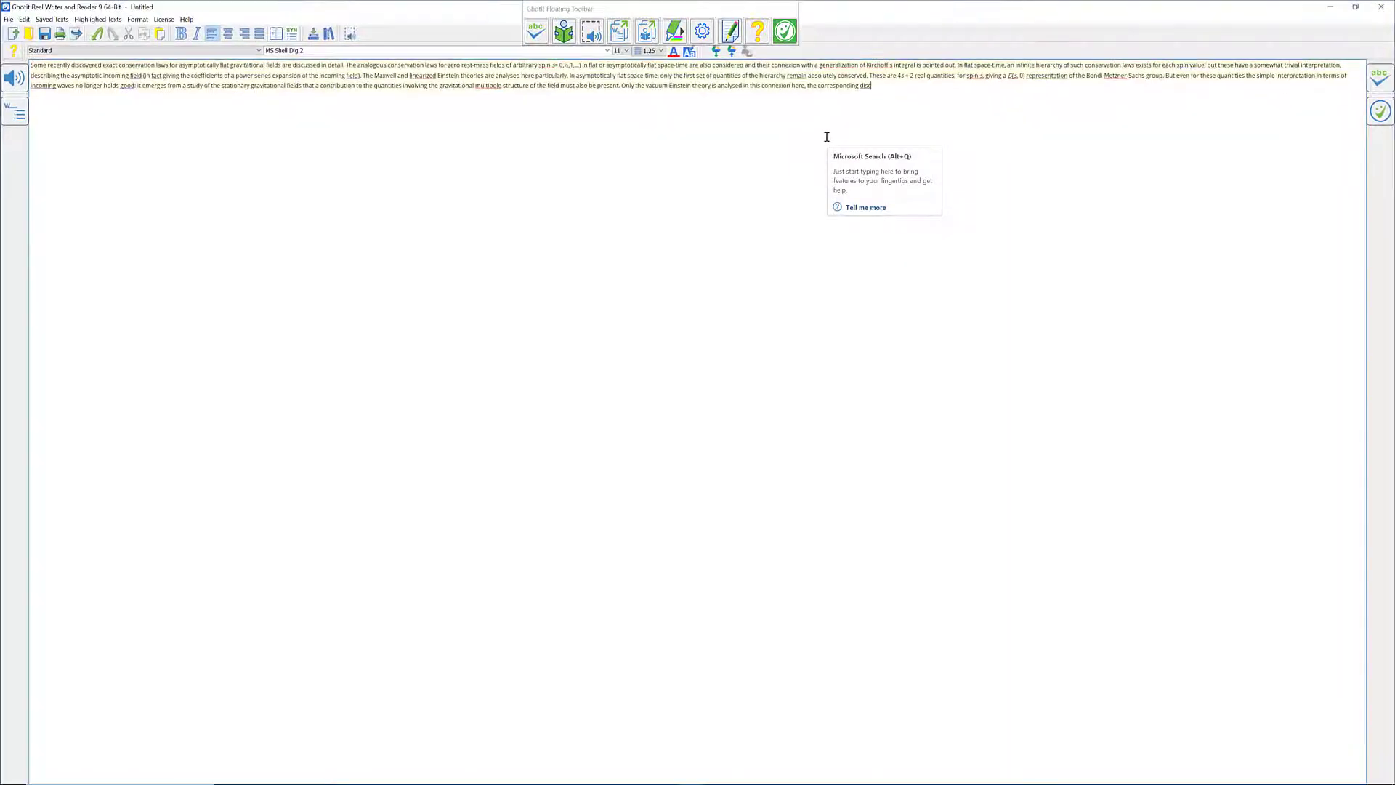
Place the cursor at the end of the abstract text and turn on word prediction in the editor, accepting its welcome message
left_click(878, 86)
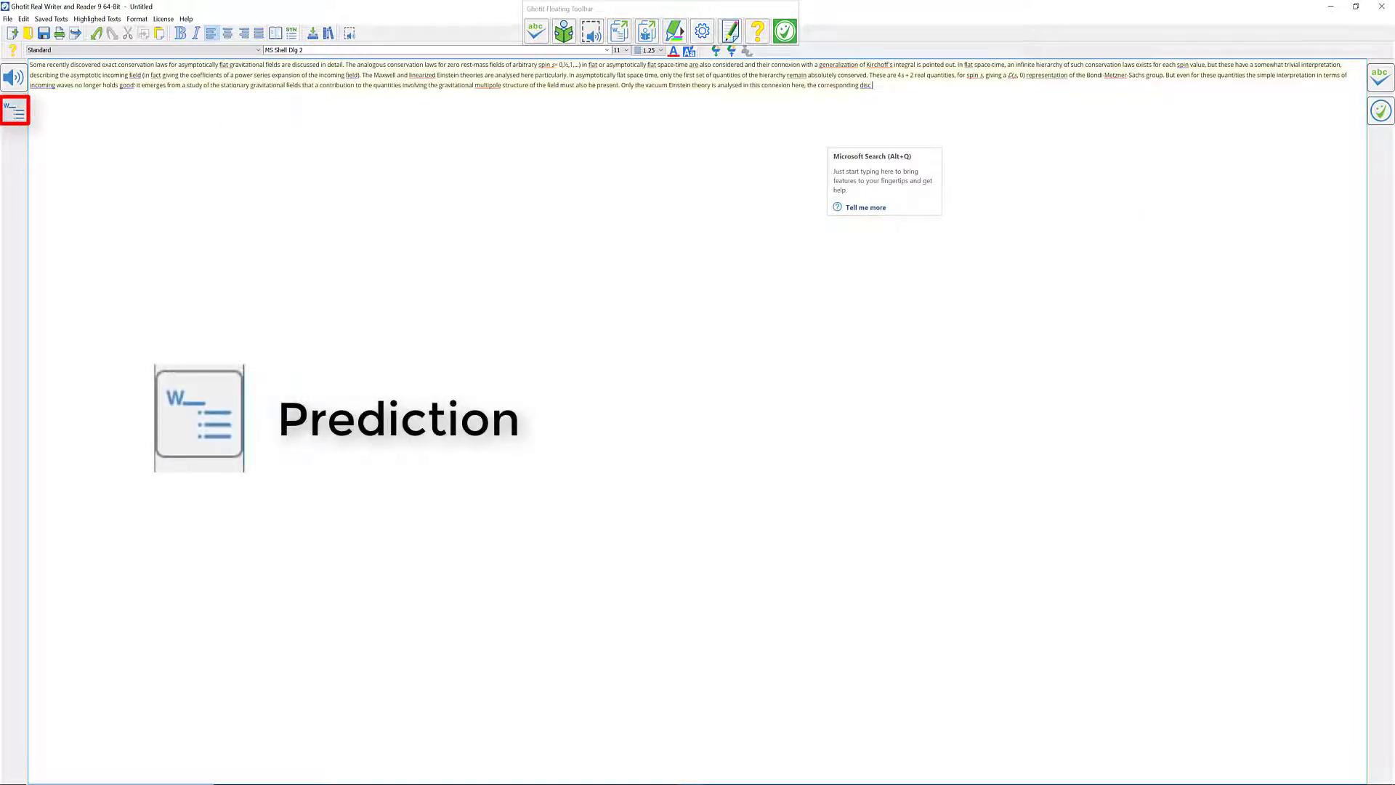
left_click(10, 114)
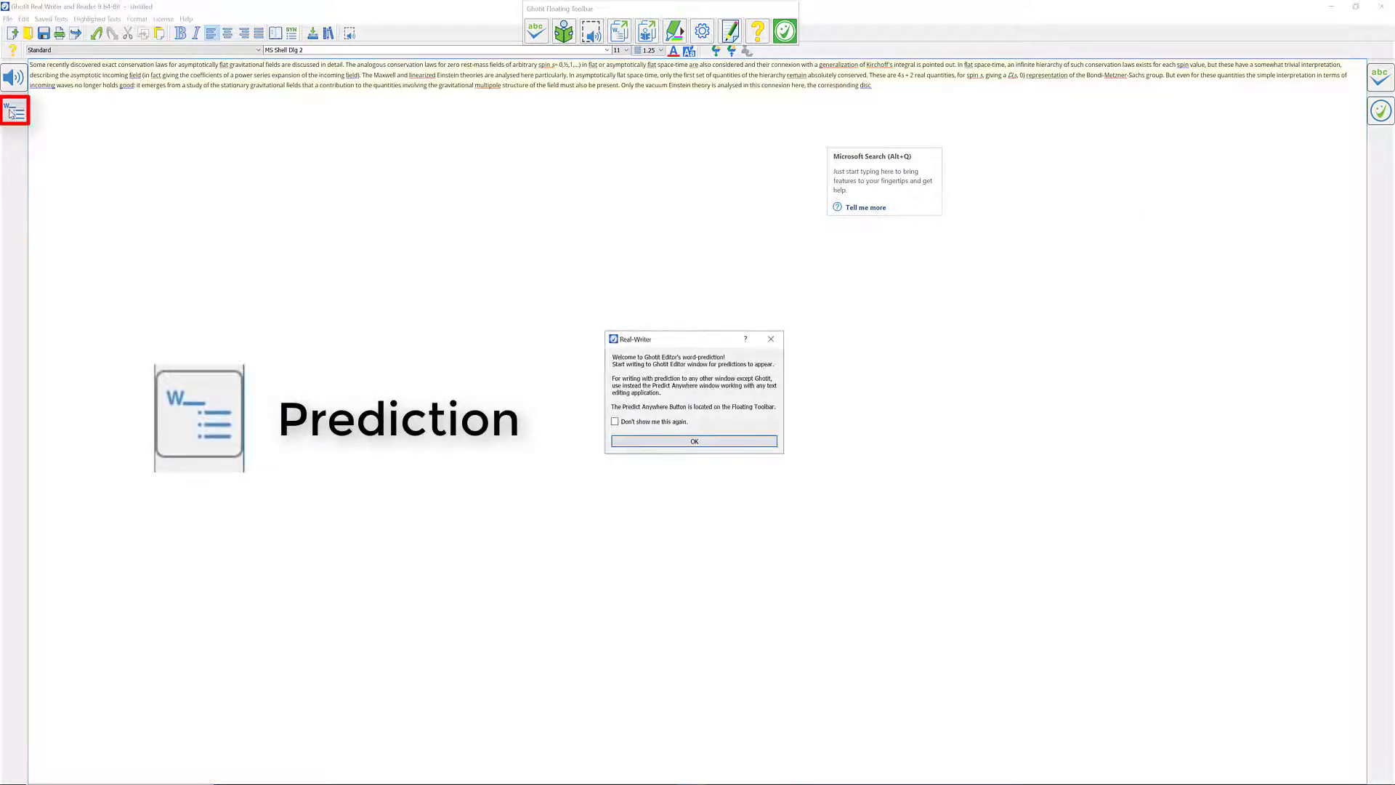
left_click(696, 442)
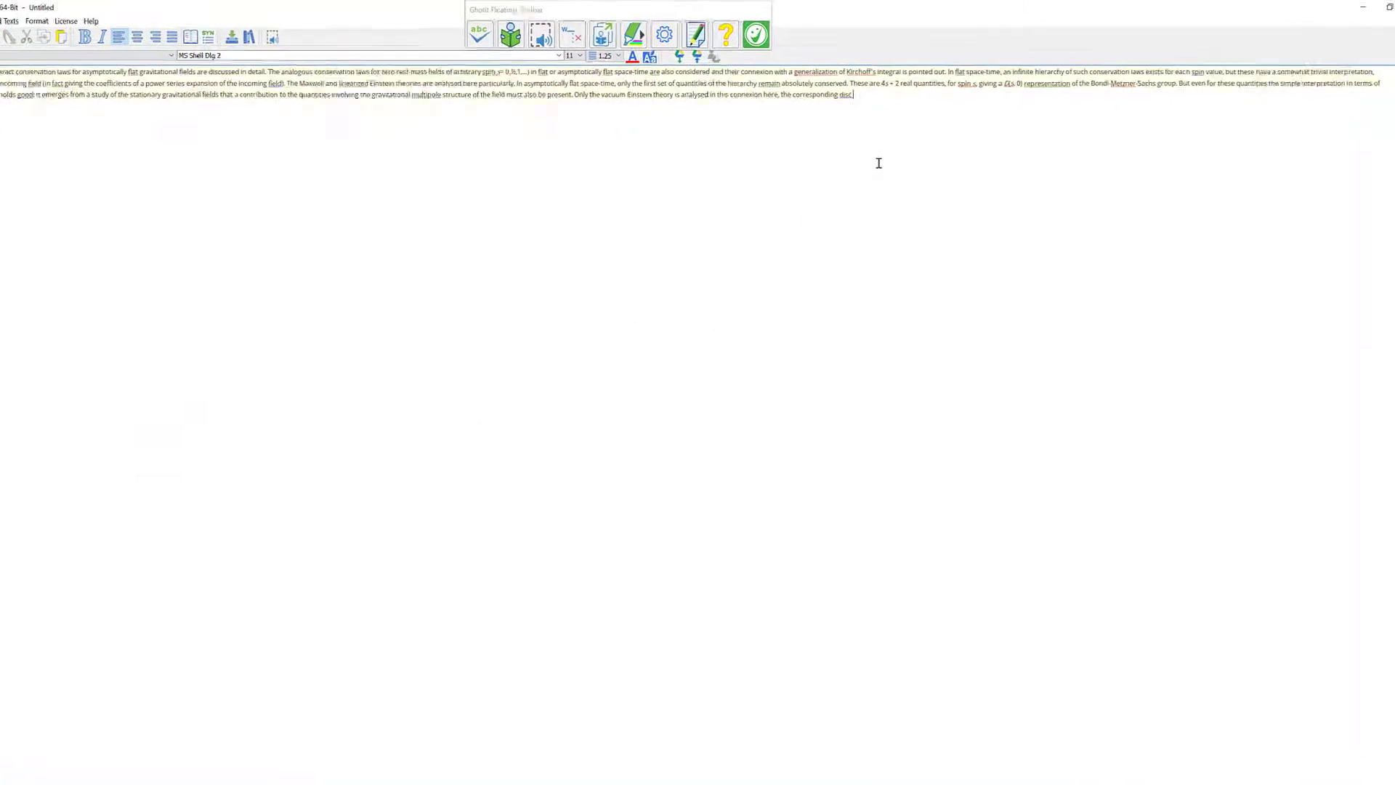
Start the word "Sci", view the definition of the prediction "Science", and insert the predictions "Science", "of" and "the most"
type("Sci")
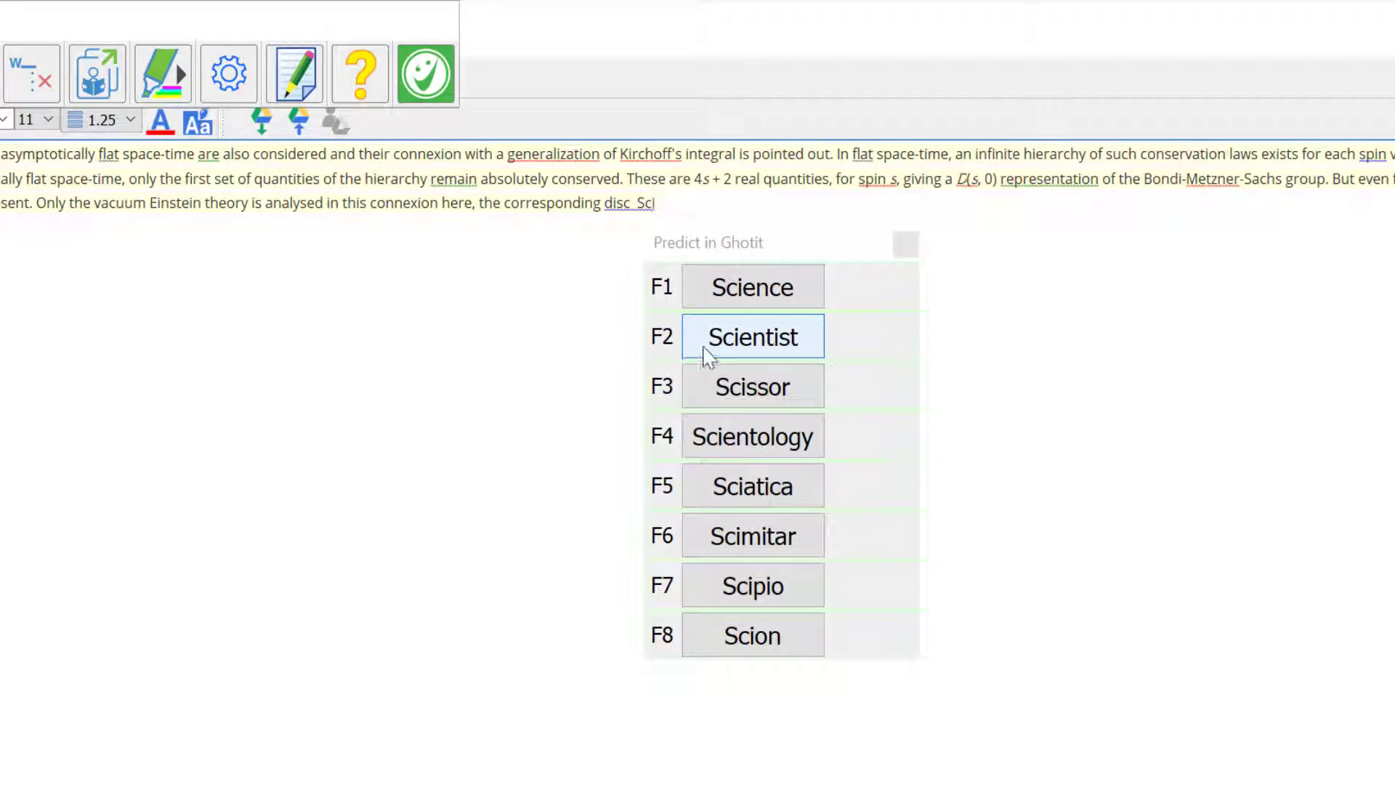
mouse_move(749, 303)
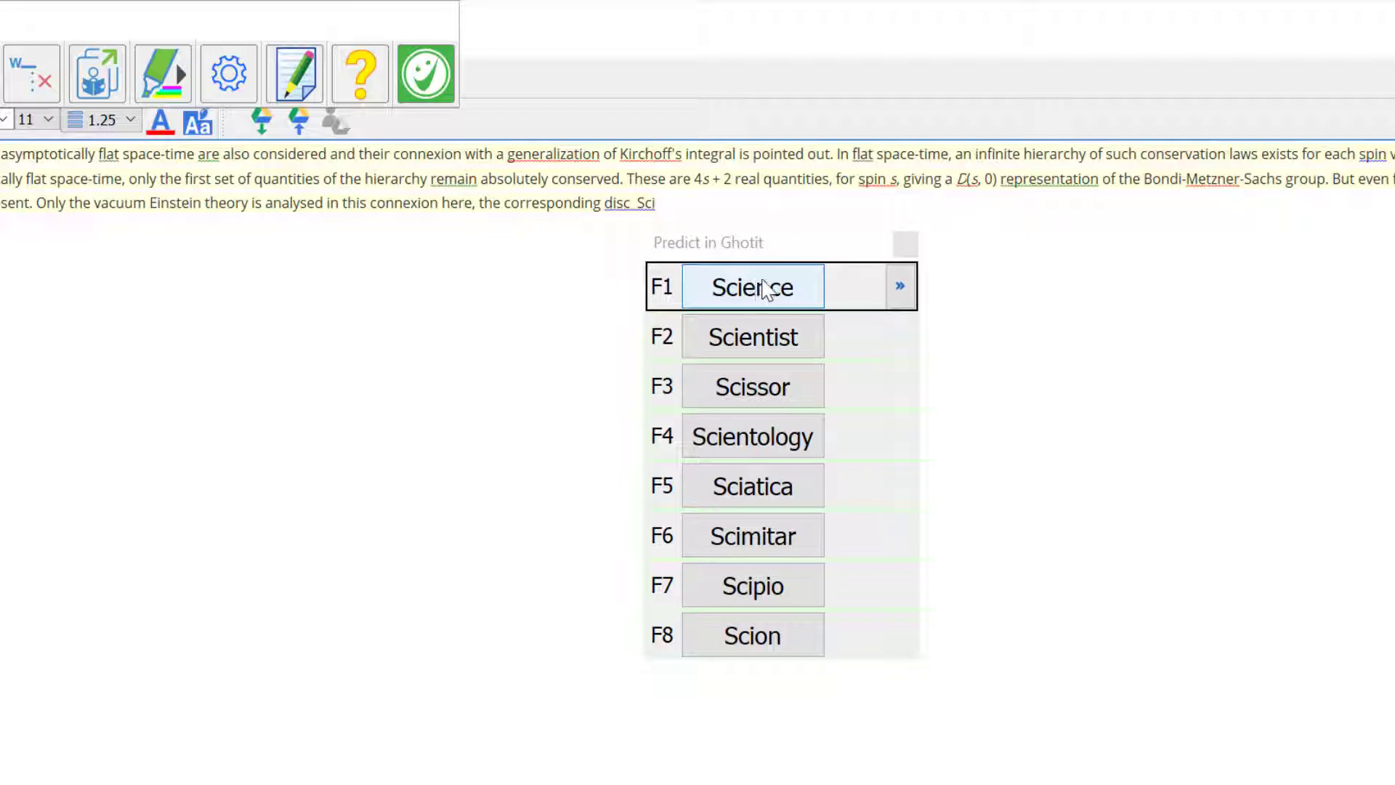
left_click(902, 288)
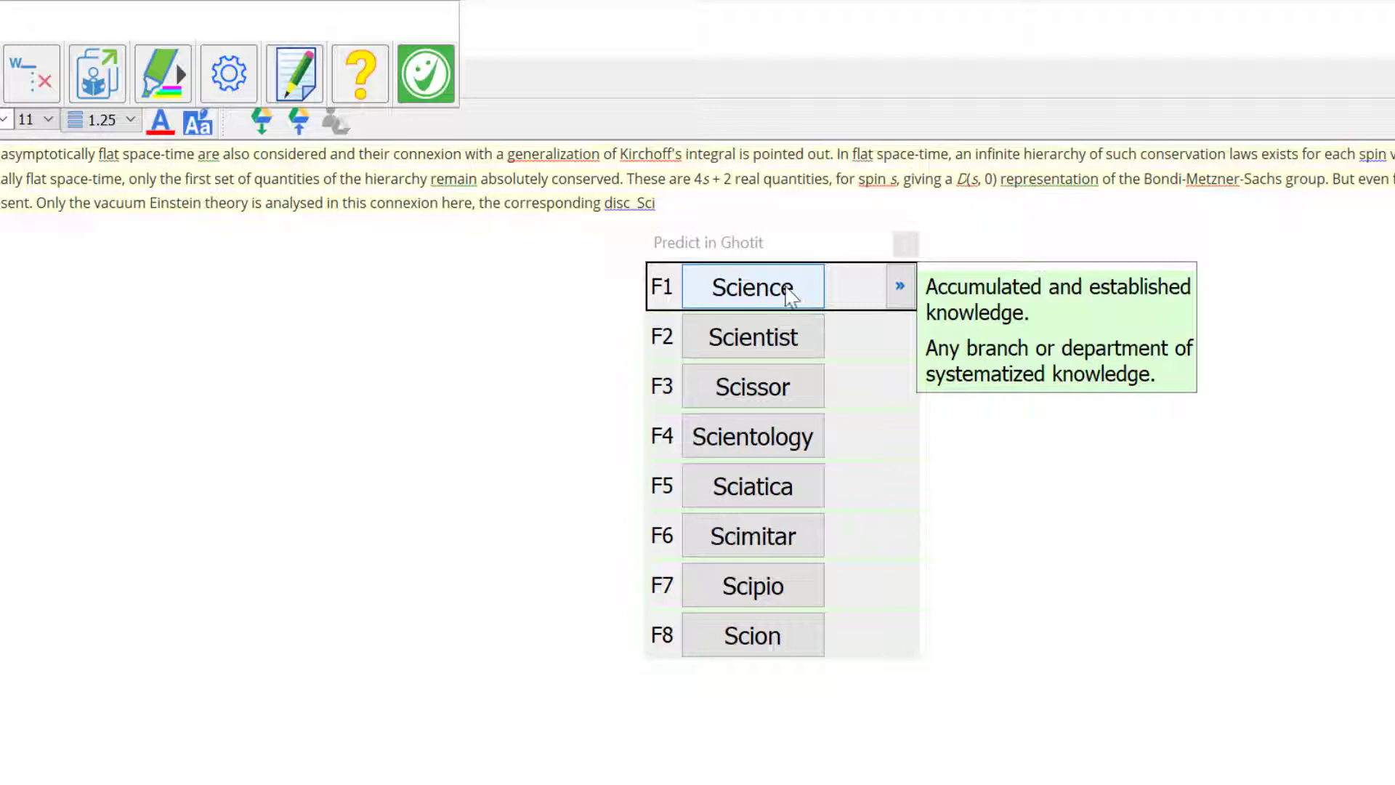
left_click(791, 295)
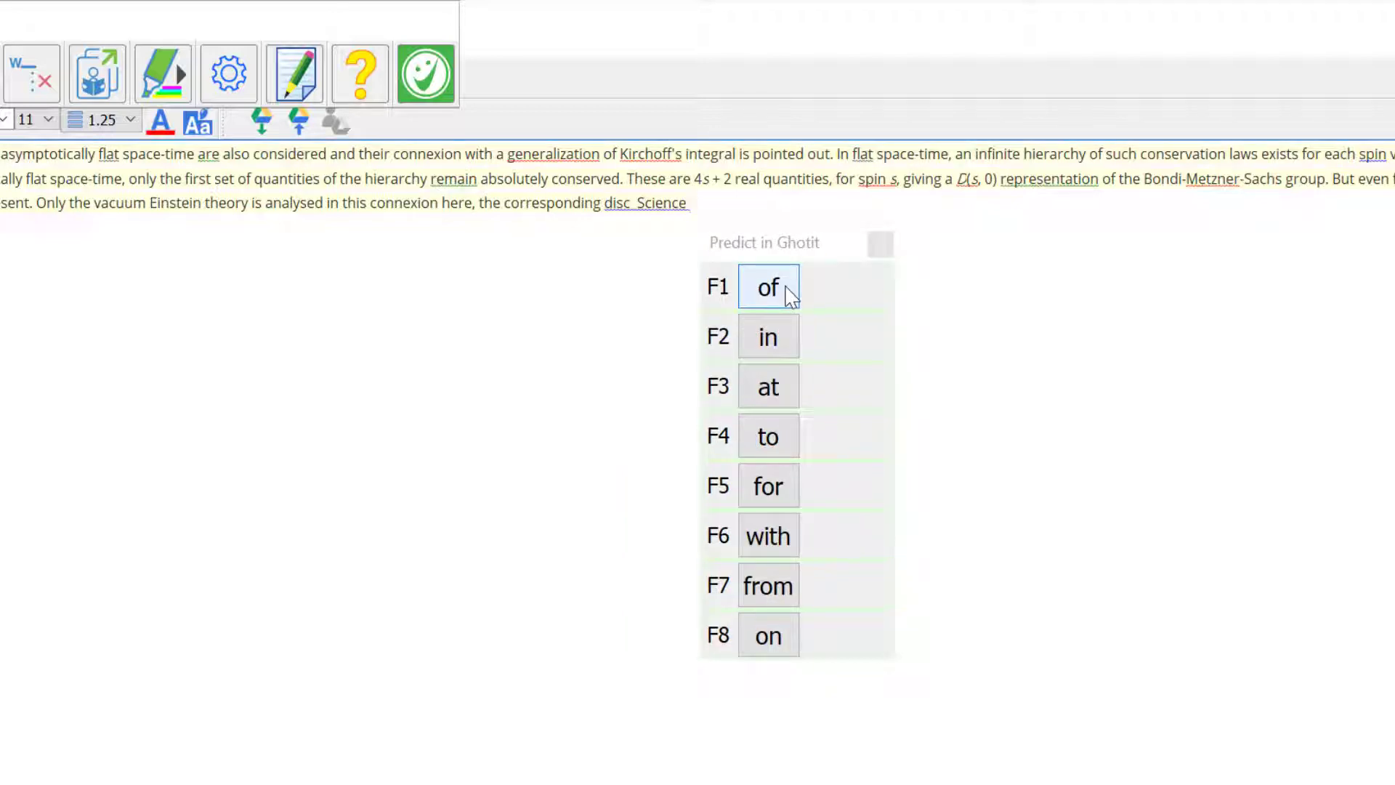
left_click(791, 295)
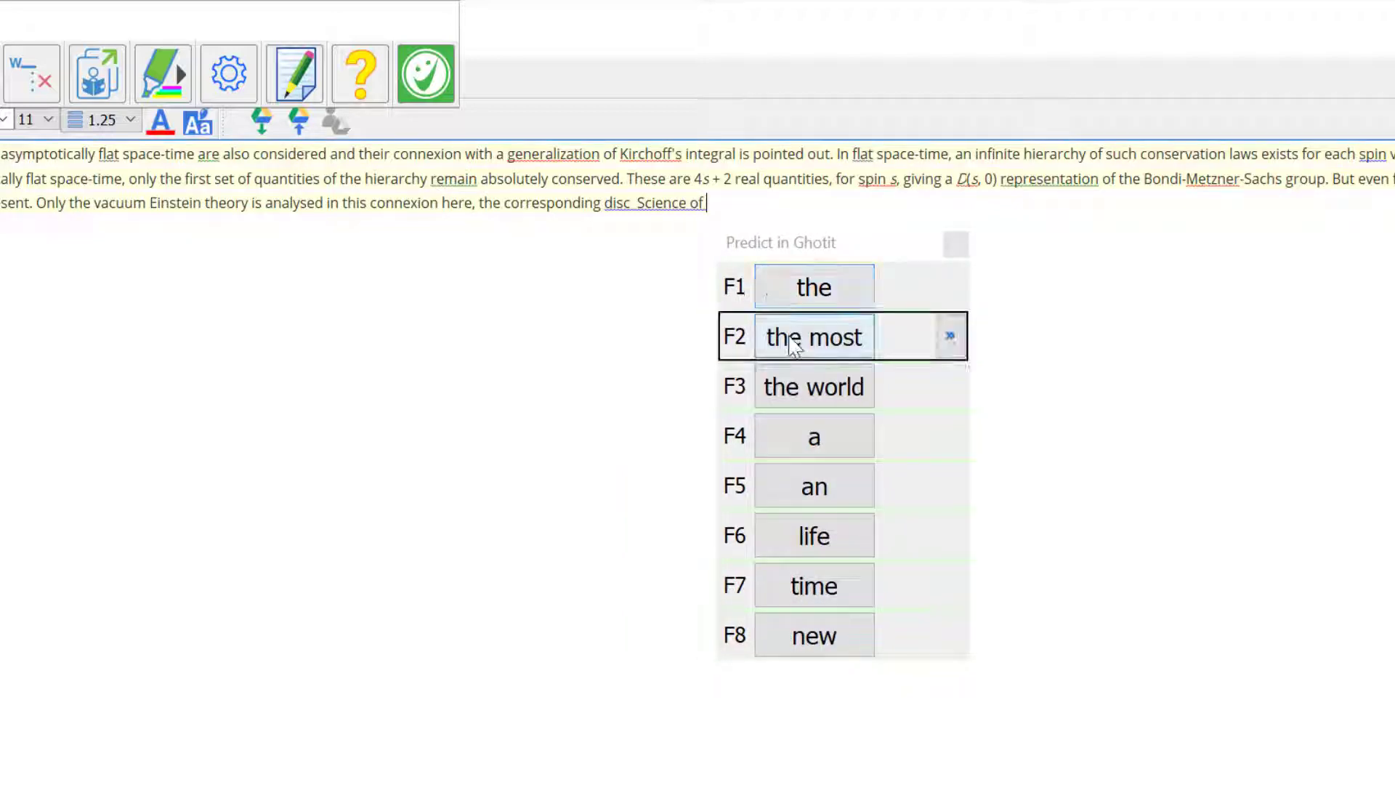
left_click(792, 347)
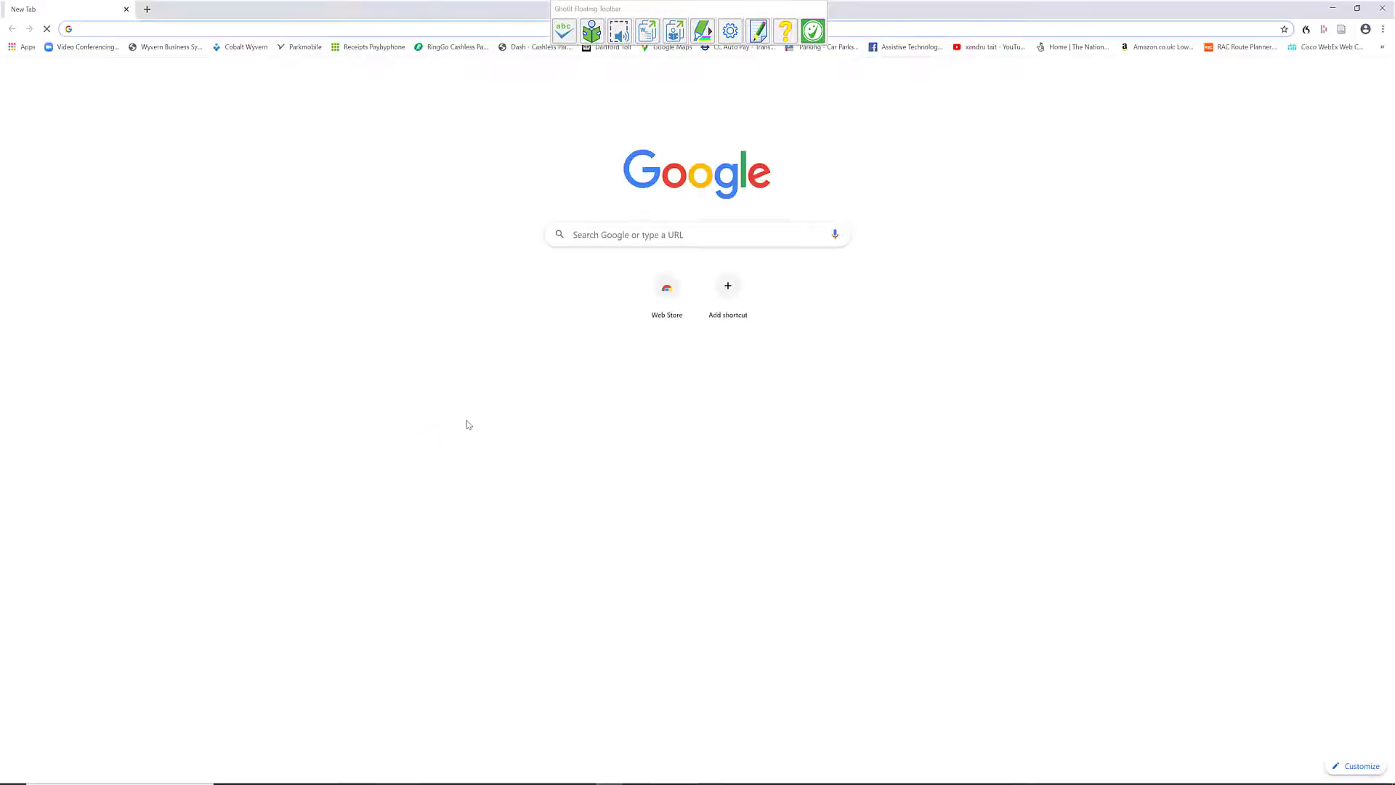
Switch to Chrome and search the web for "google books" in the new tab
type("goo")
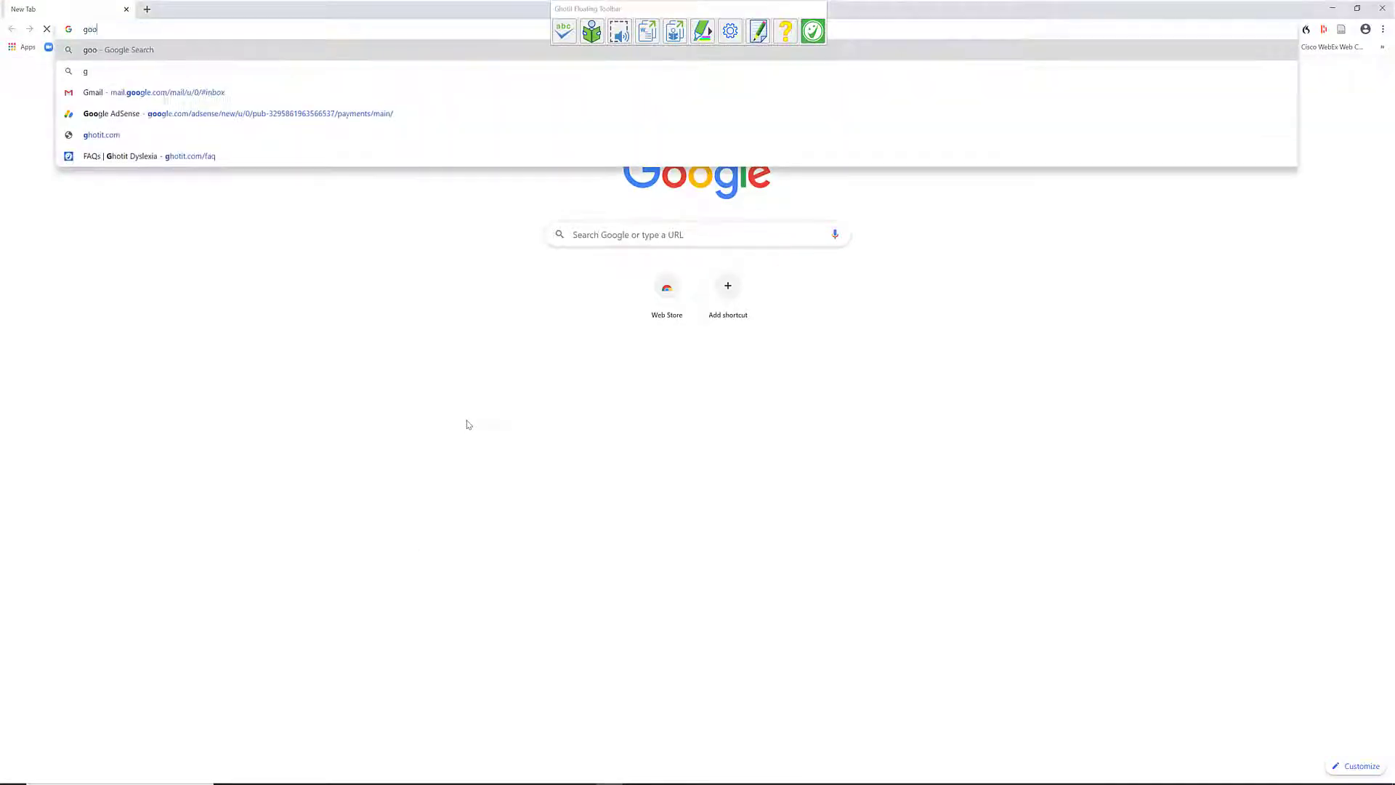
type("gle books")
key("Return")
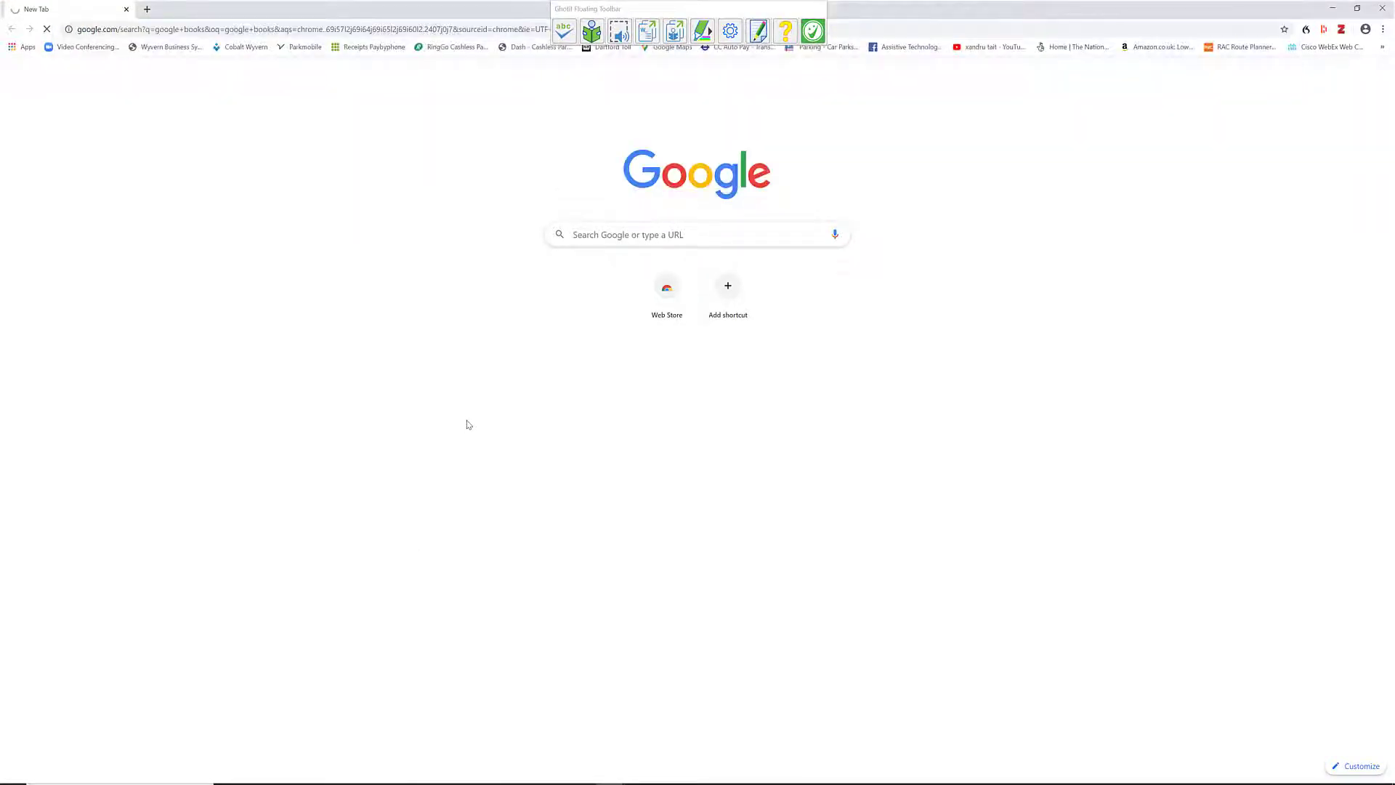